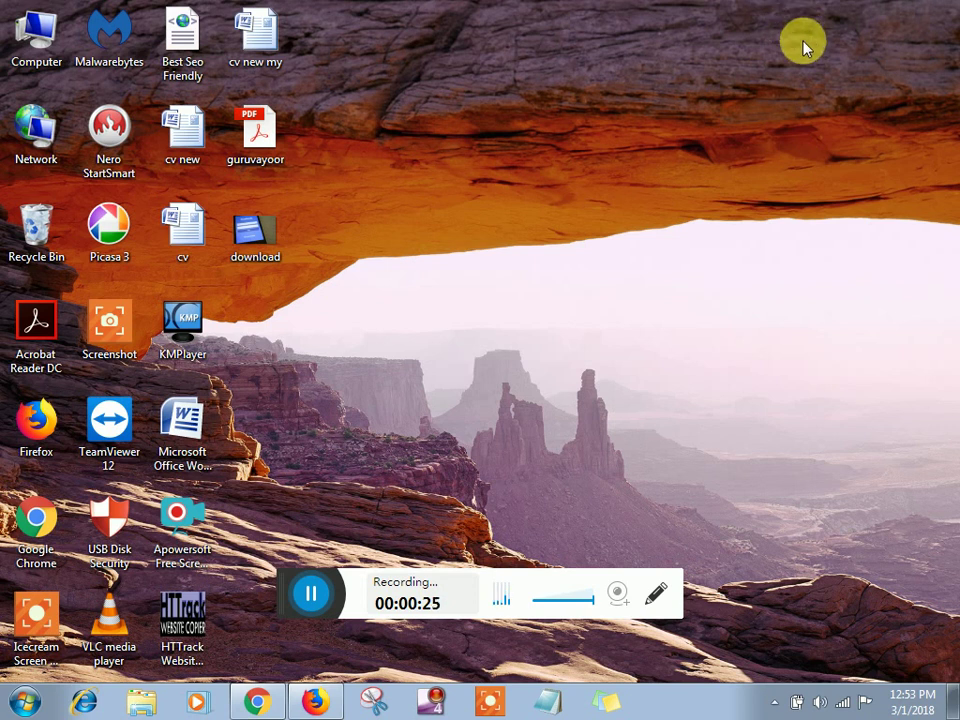
# Step: Switch to Chrome and view the Tech malayali YouTube channel page
pyautogui.click(258, 706)
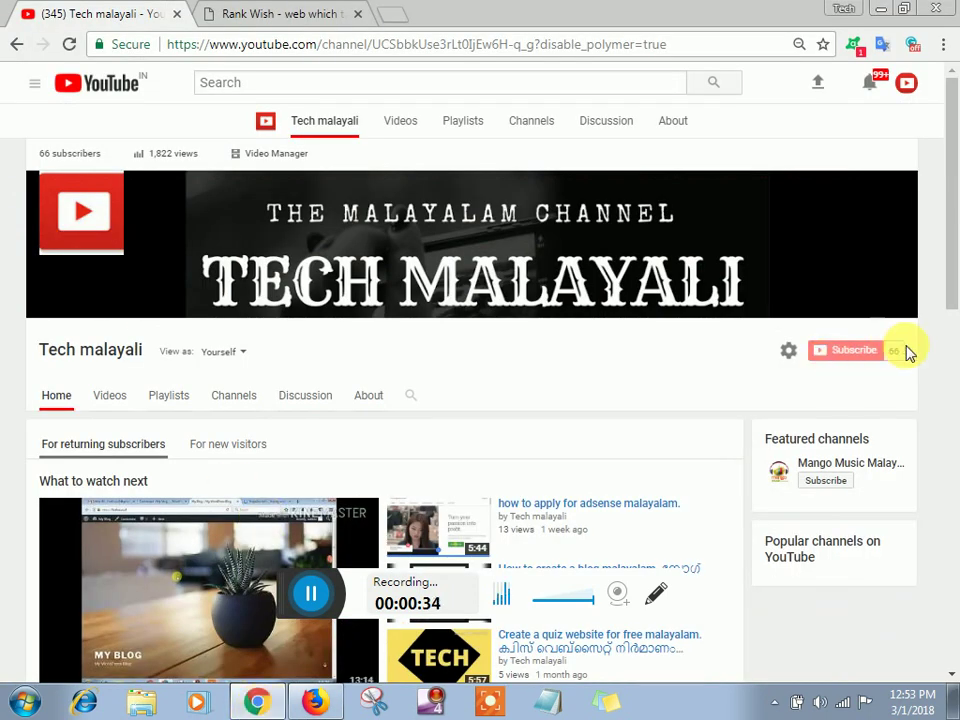
pyautogui.tripleClick(762, 354)
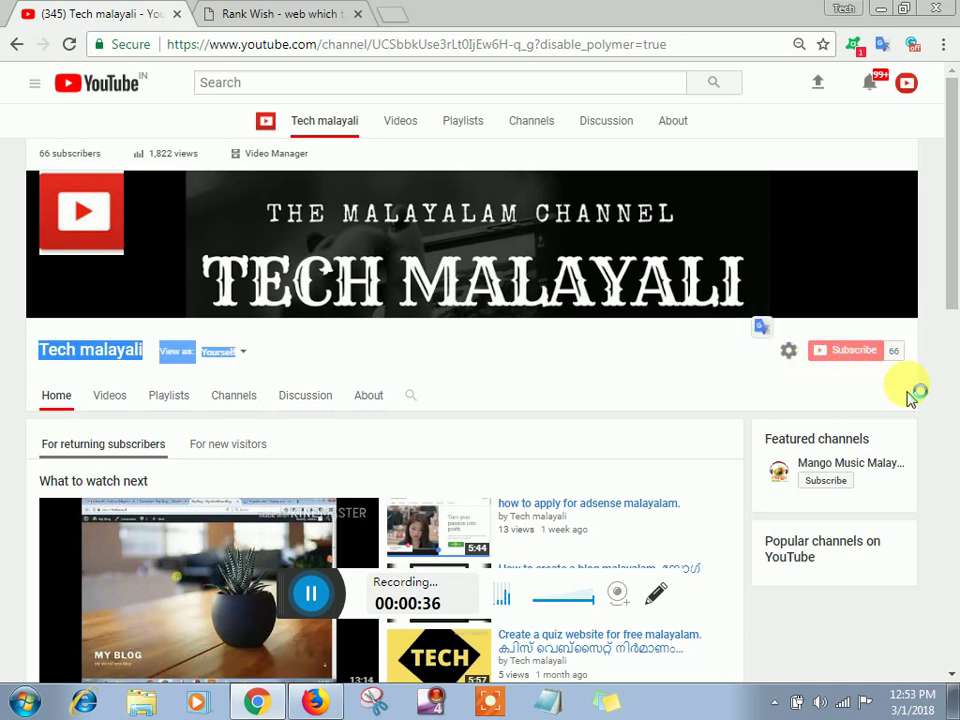
pyautogui.click(938, 394)
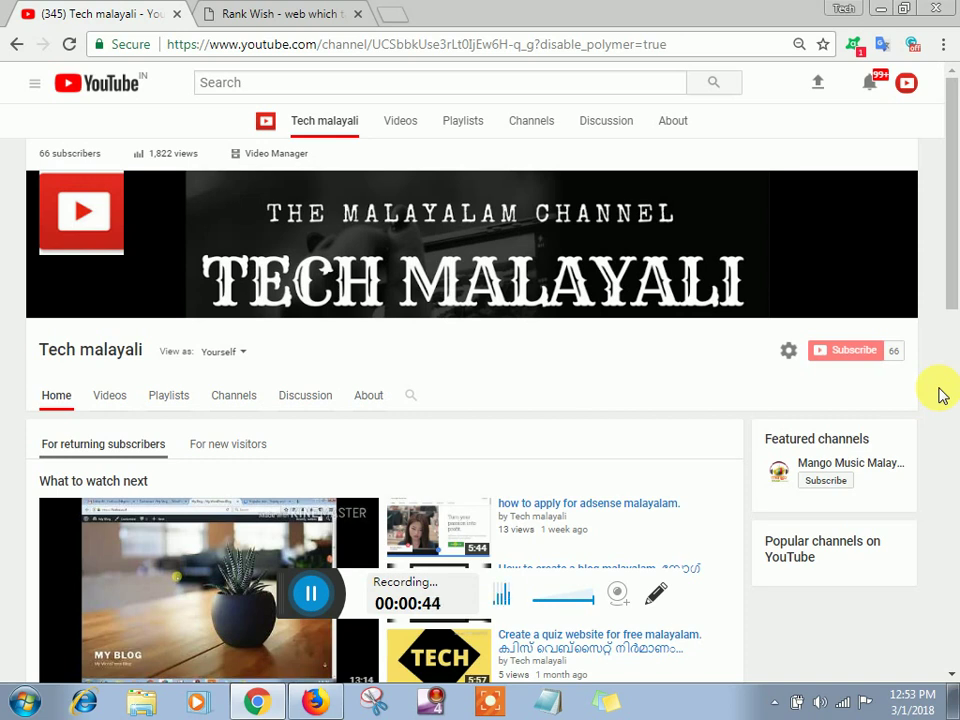
pyautogui.click(941, 396)
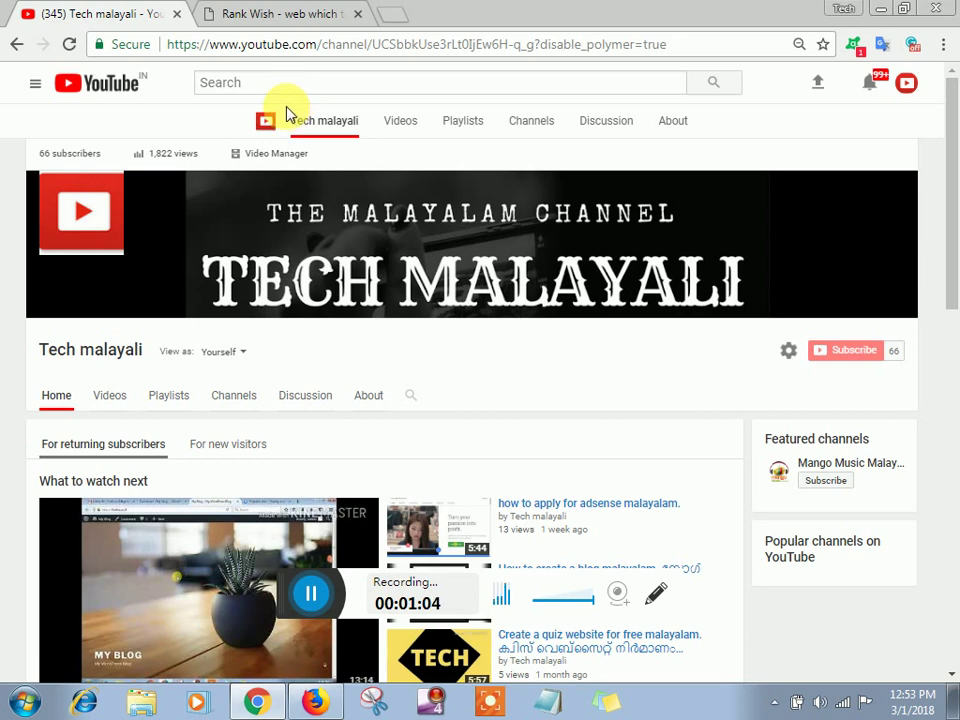
# Step: Load rankwish.ml from the Rank Wish tab and examine the pages and posts by category on its site map
pyautogui.click(259, 17)
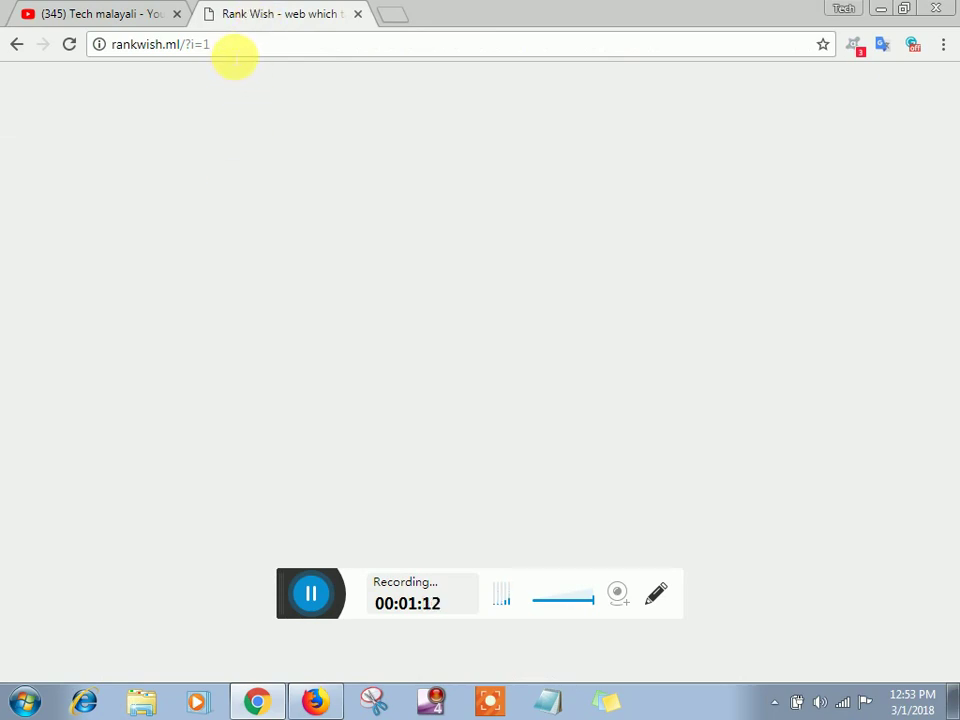
pyautogui.moveTo(225, 52); pyautogui.dragTo(90, 50)
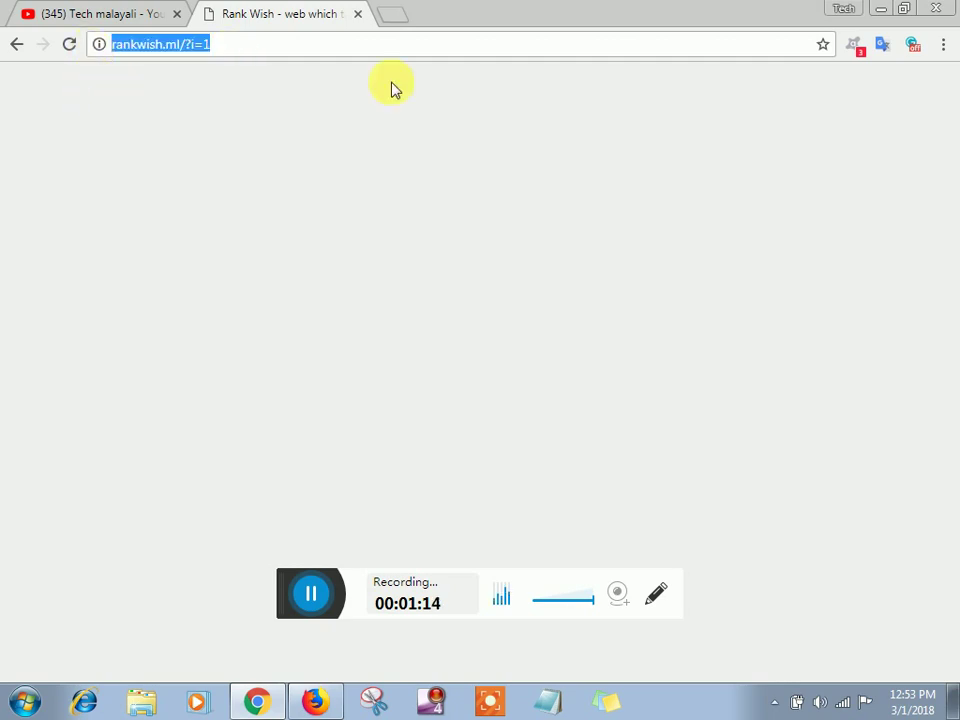
pyautogui.press('Return')
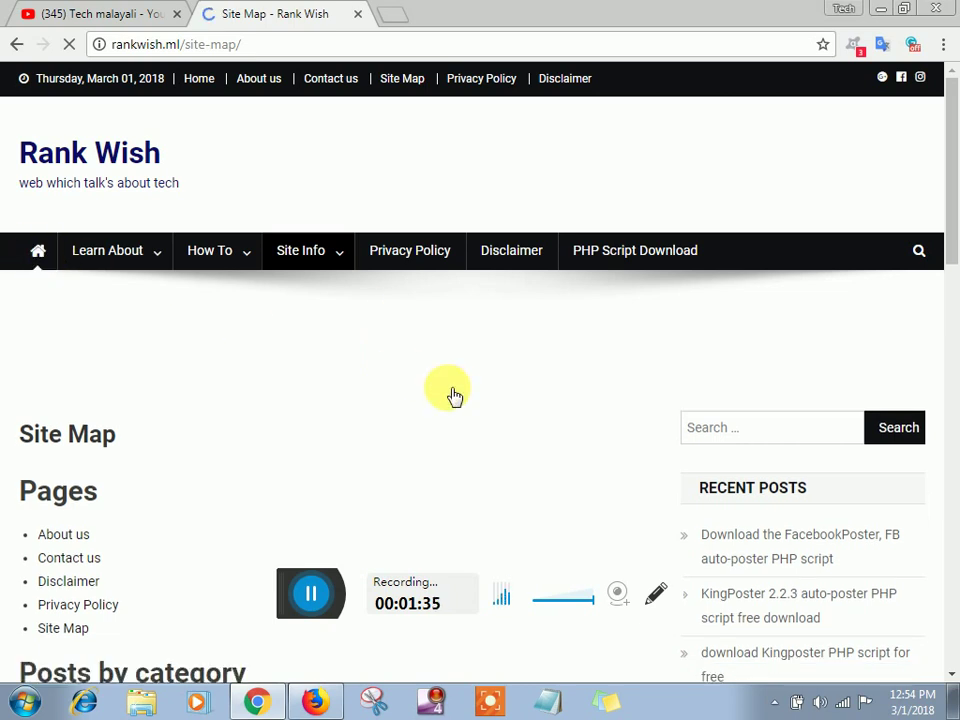
pyautogui.scroll(-3, 452, 395)
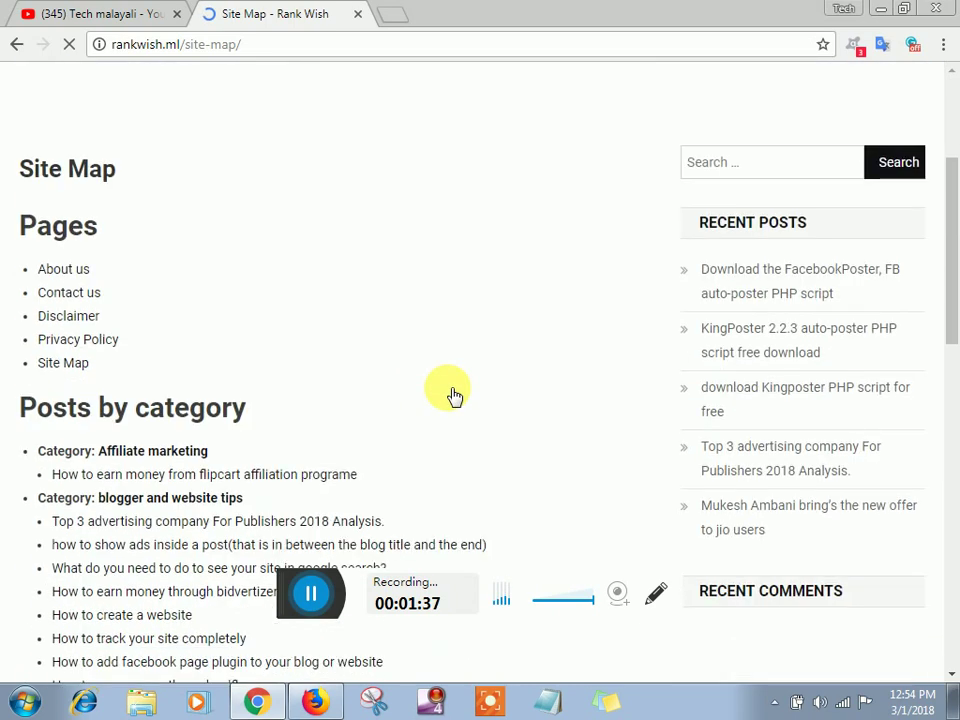
pyautogui.scroll(-1, 448, 393)
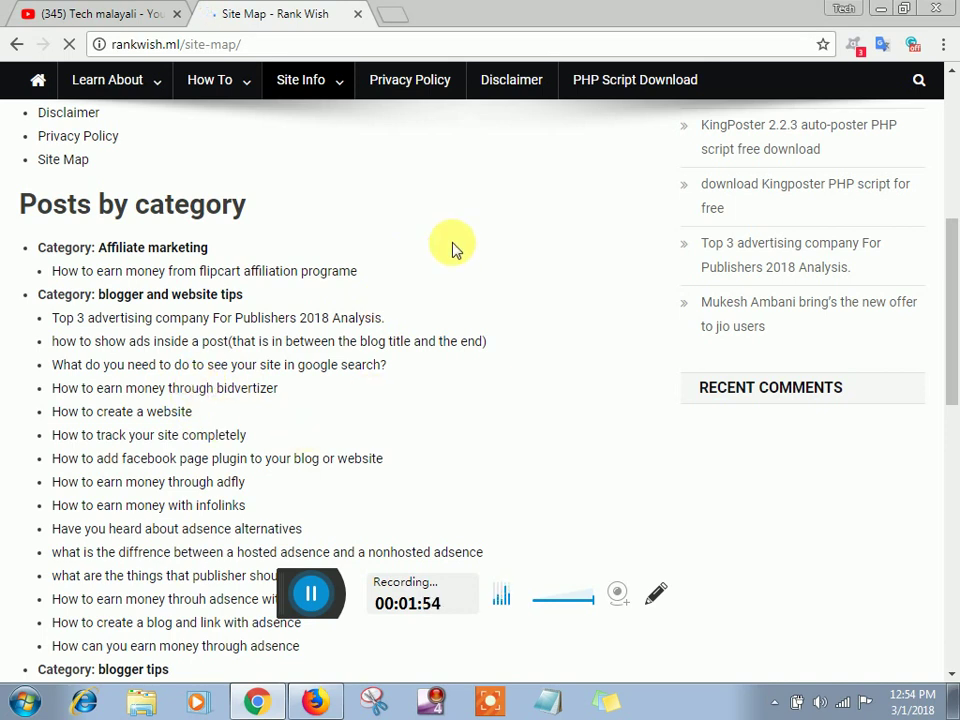
pyautogui.scroll(-1, 452, 255)
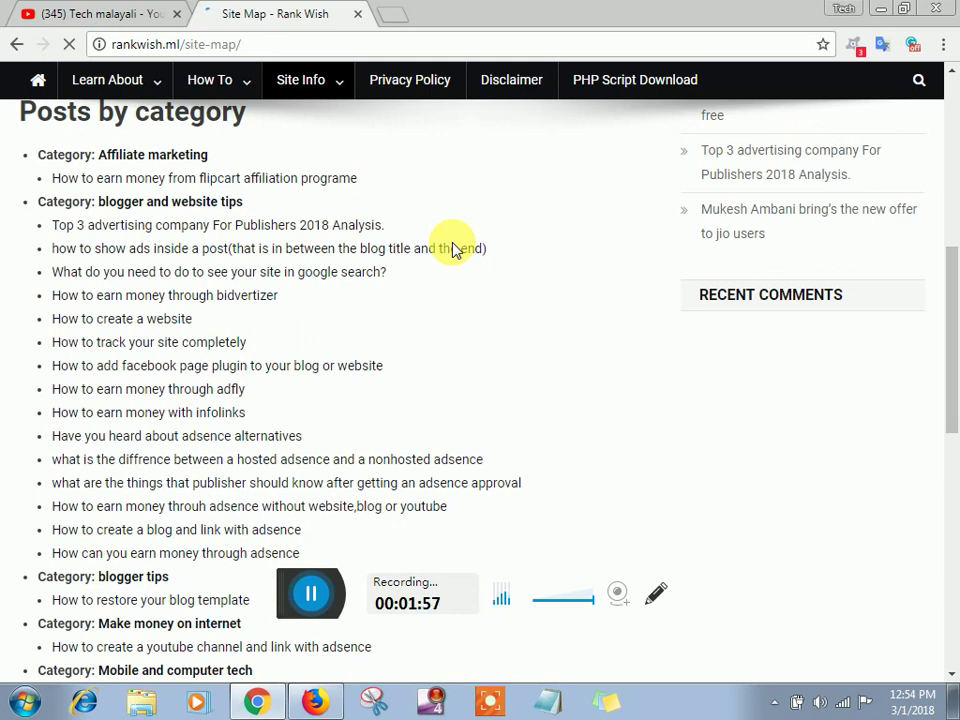
pyautogui.click(453, 250)
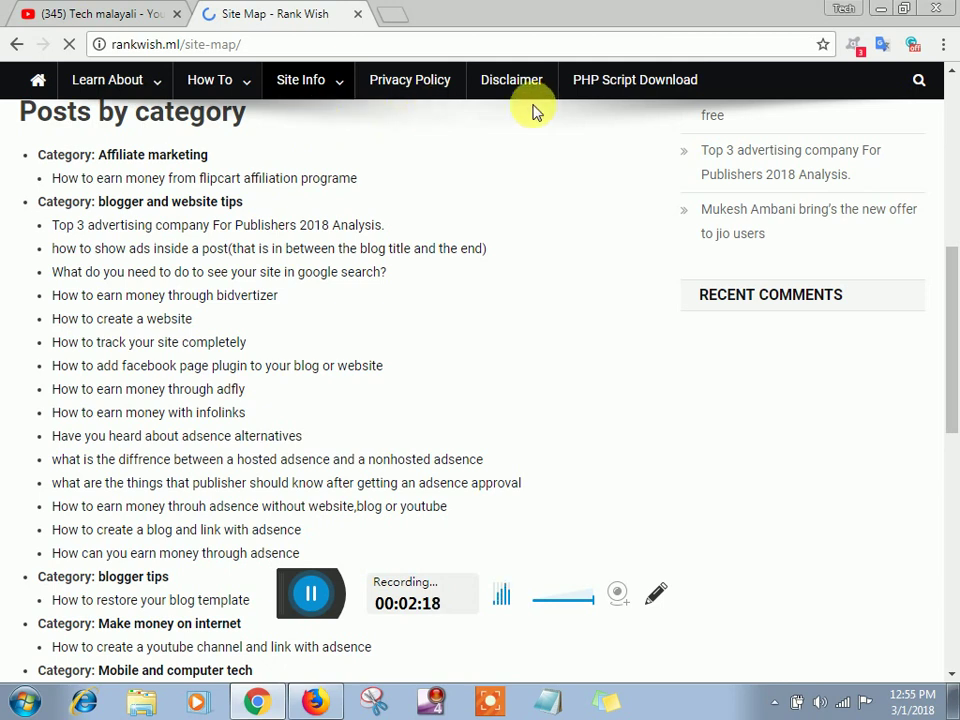
pyautogui.scroll(3, 600, 105)
pyautogui.scroll(3, 560, 100)
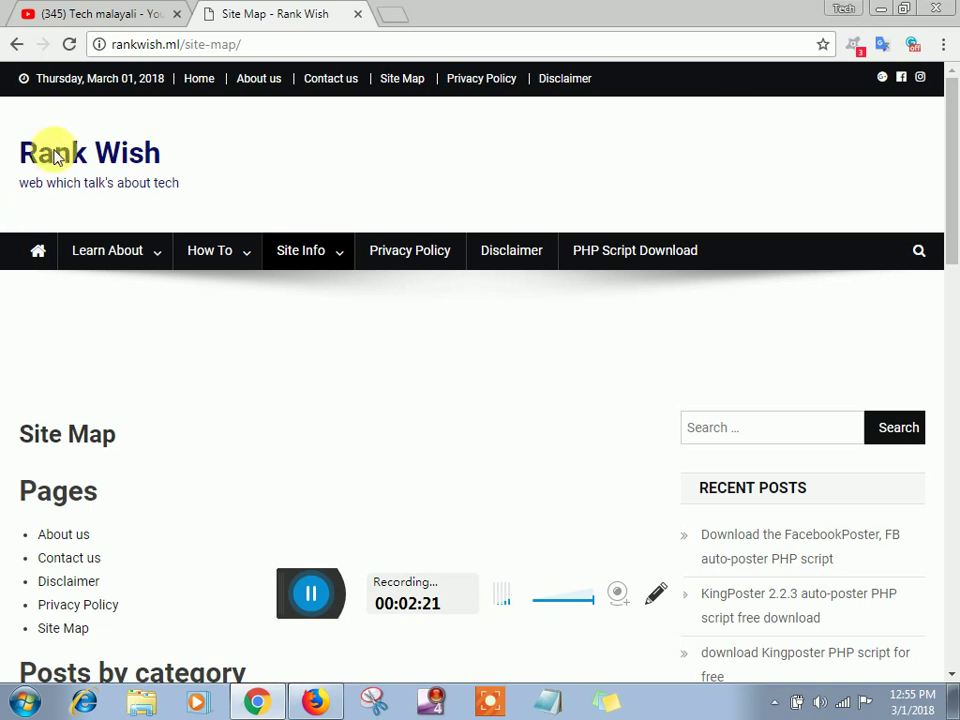
# Step: Try to open the Rank Wish home page at rankwish.ml from the site map page
pyautogui.click(37, 256)
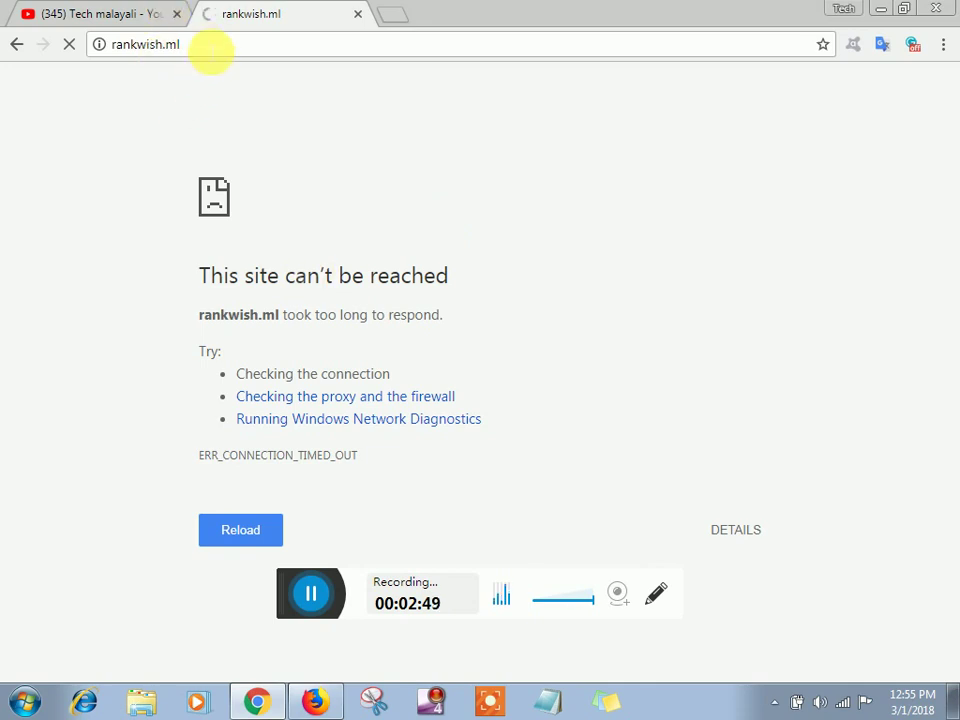
pyautogui.click(210, 47)
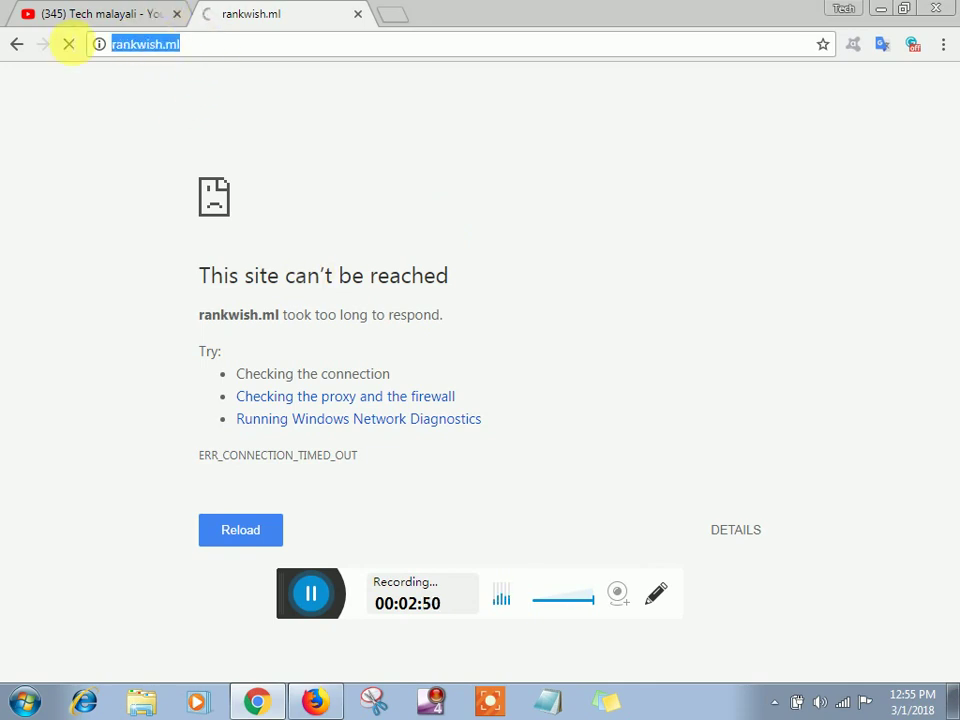
pyautogui.click(618, 232)
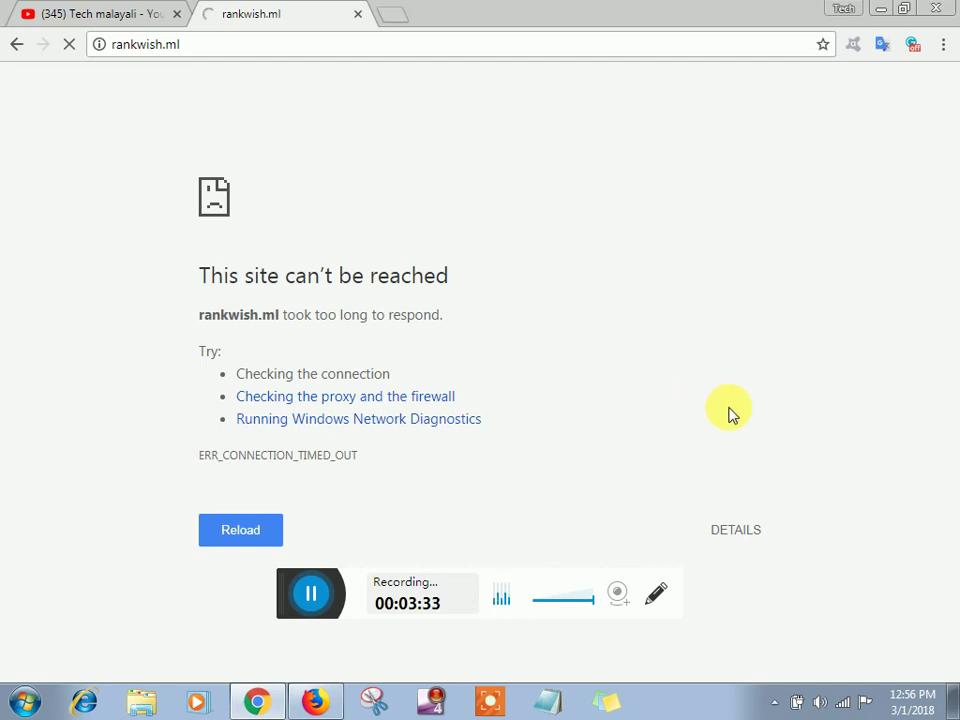
# Step: Switch to Firefox and look over the Google search results for propeller ads
pyautogui.click(315, 597)
pyautogui.click(311, 592)
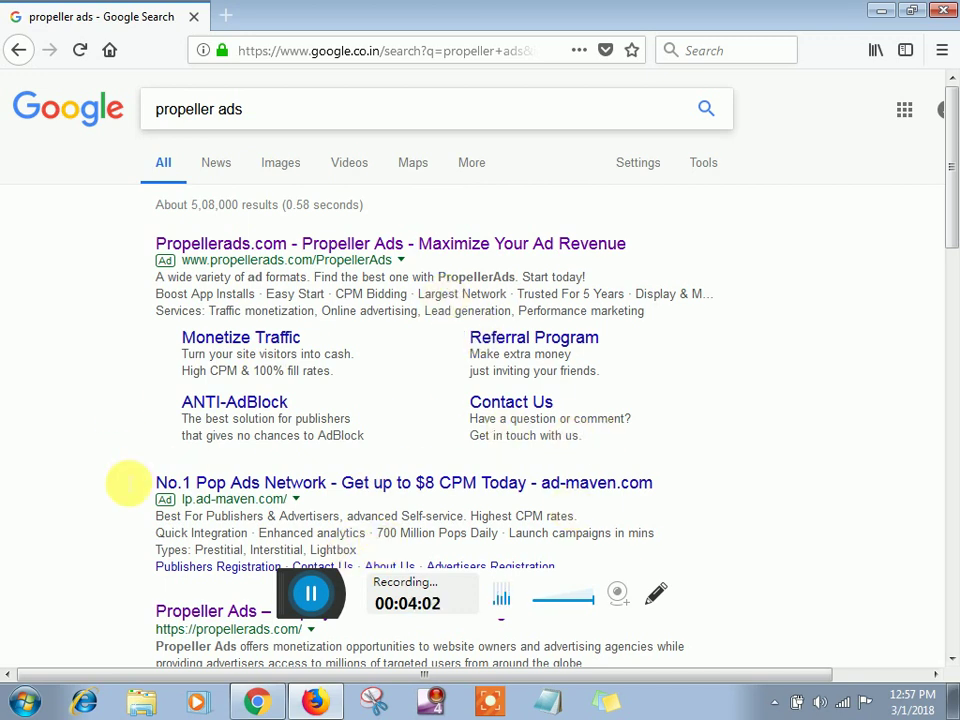
pyautogui.scroll(-3, 135, 489)
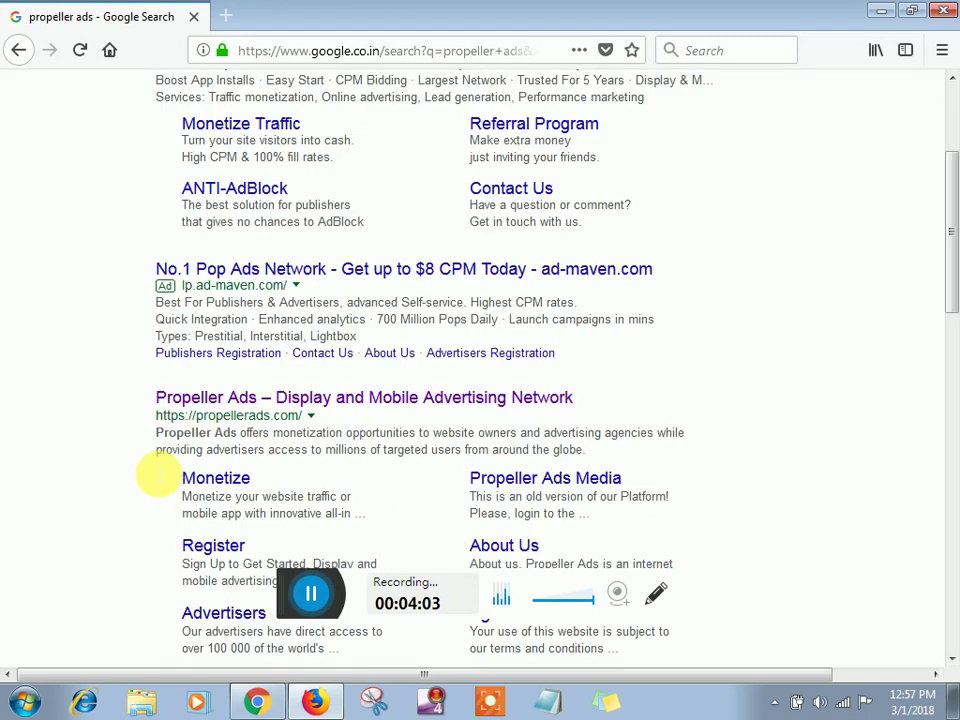
pyautogui.scroll(3, 157, 477)
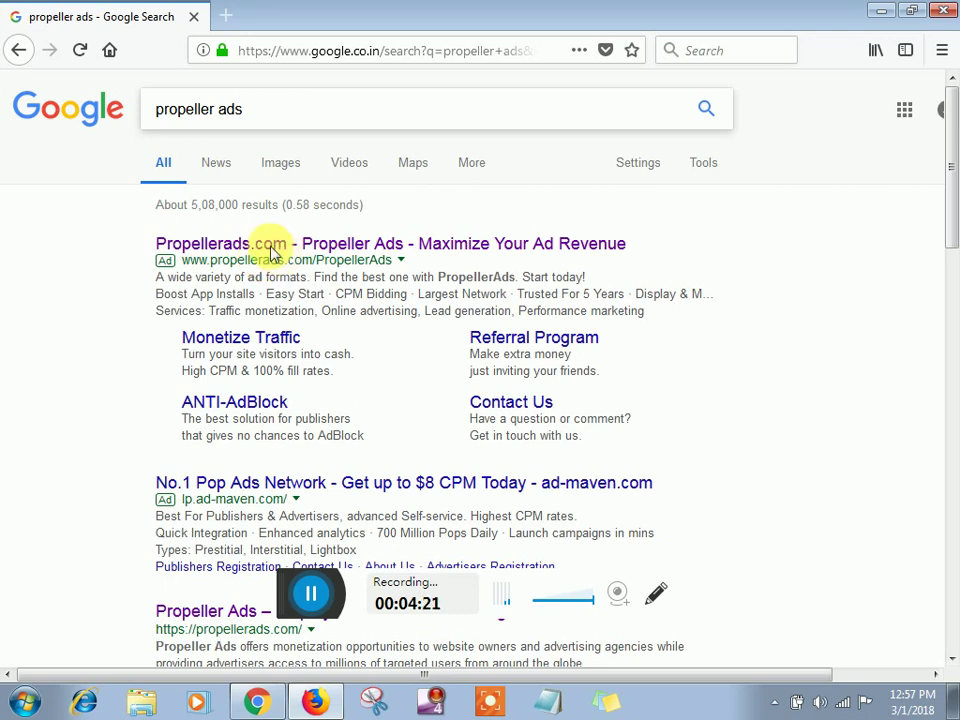
pyautogui.press('Tab')
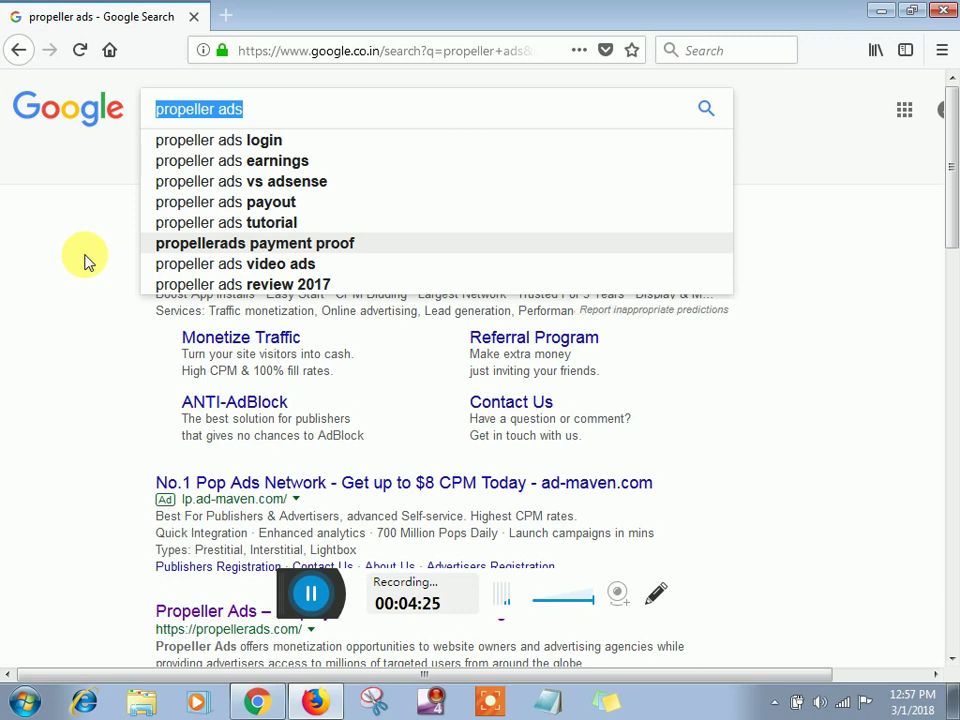
pyautogui.click(315, 600)
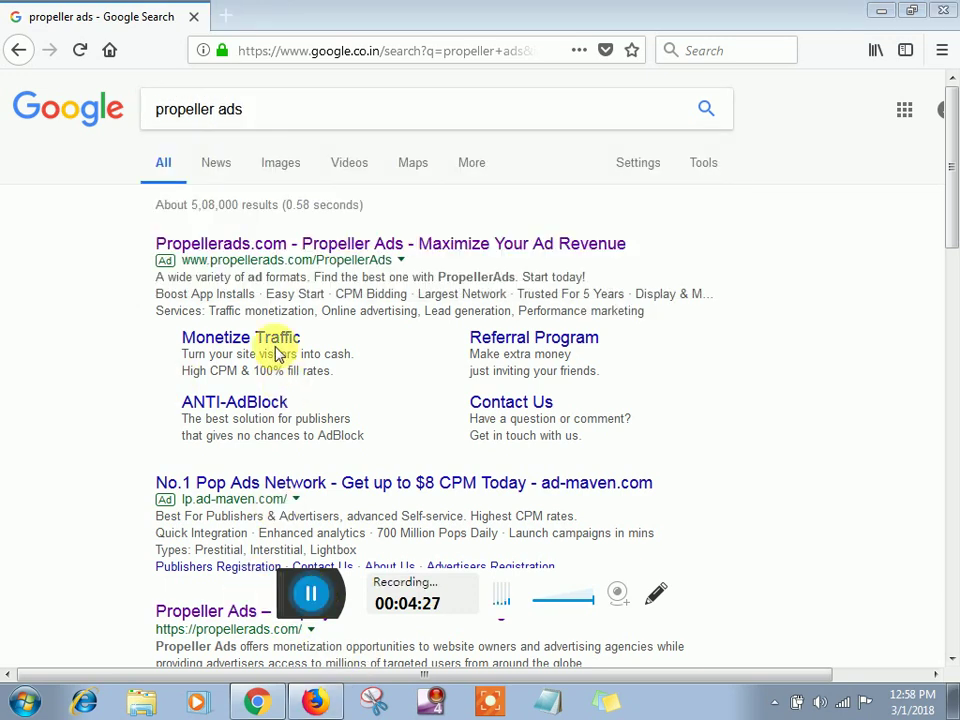
# Step: Open the sponsored Propellerads.com search result in a new tab and switch to that tab
pyautogui.rightClick(306, 256)
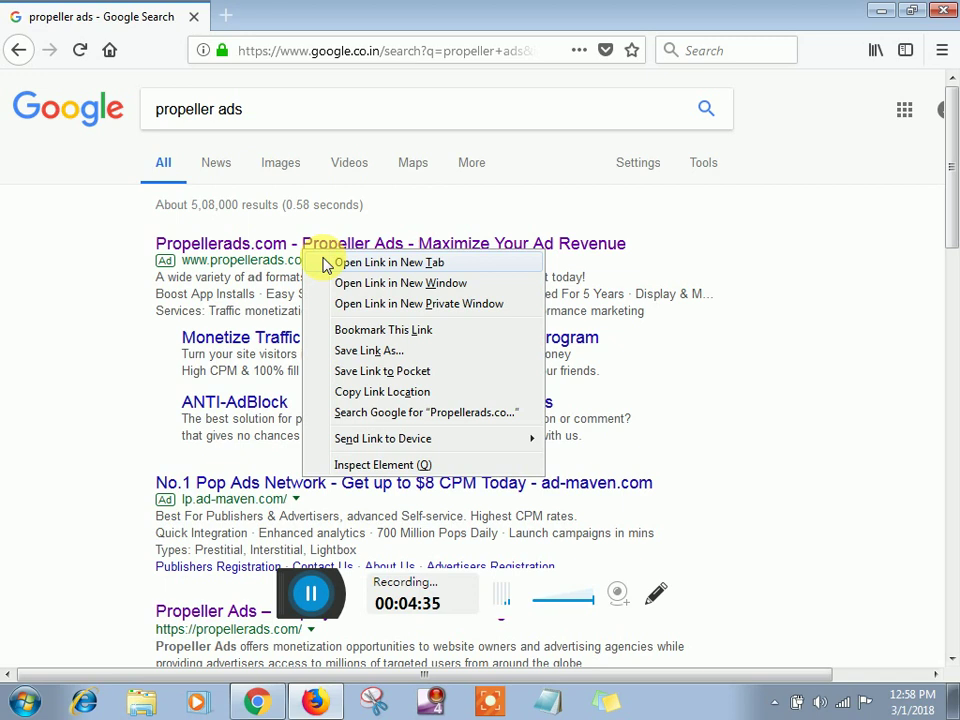
pyautogui.click(322, 262)
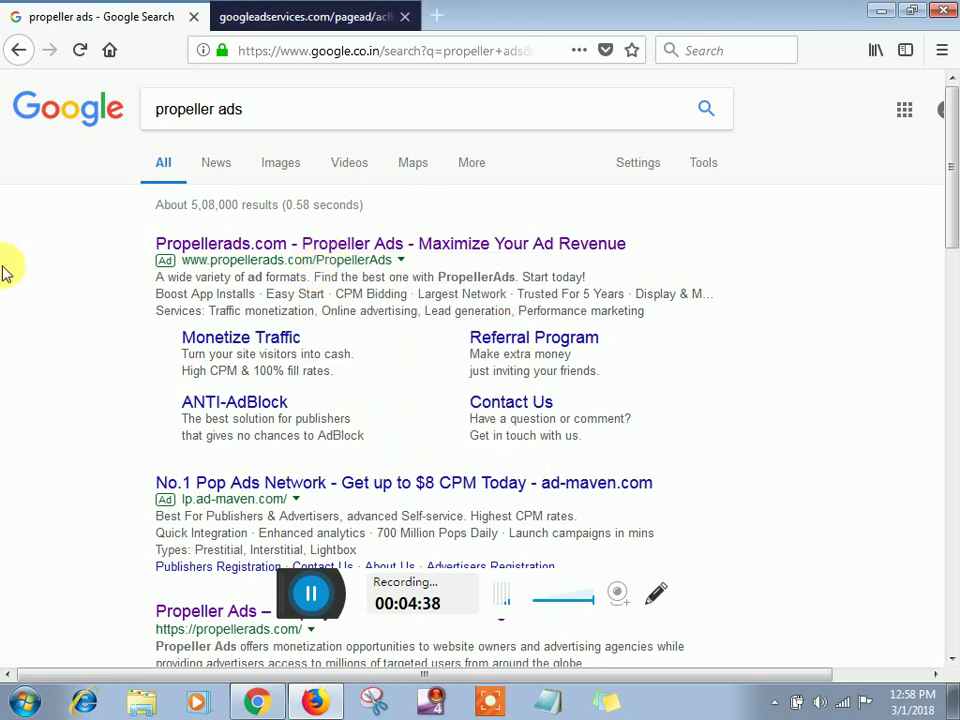
pyautogui.click(303, 22)
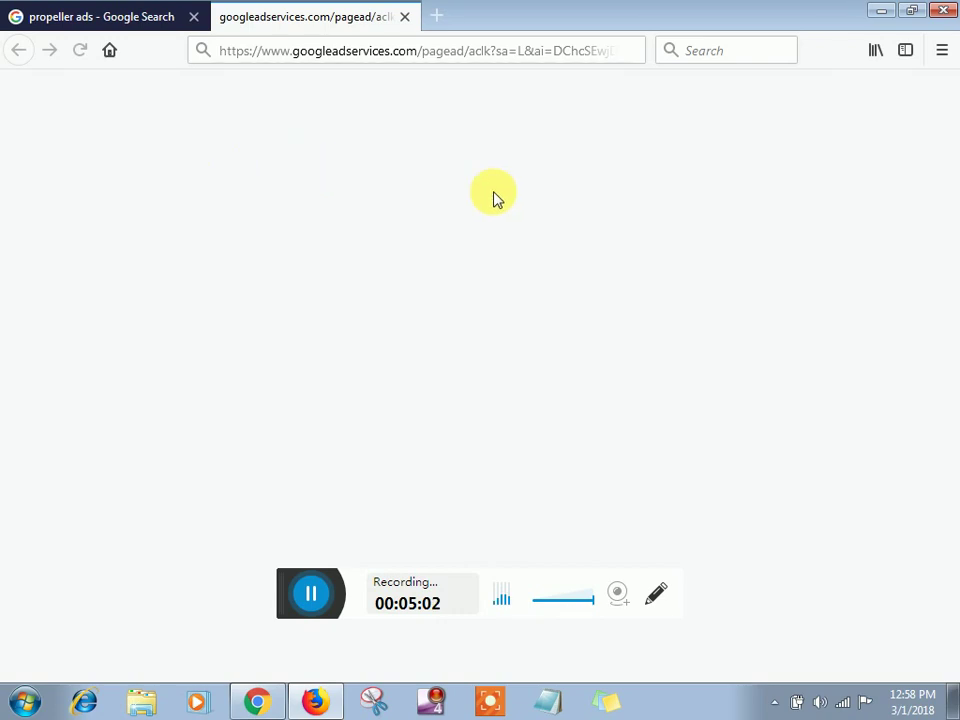
pyautogui.click(312, 590)
pyautogui.click(262, 594)
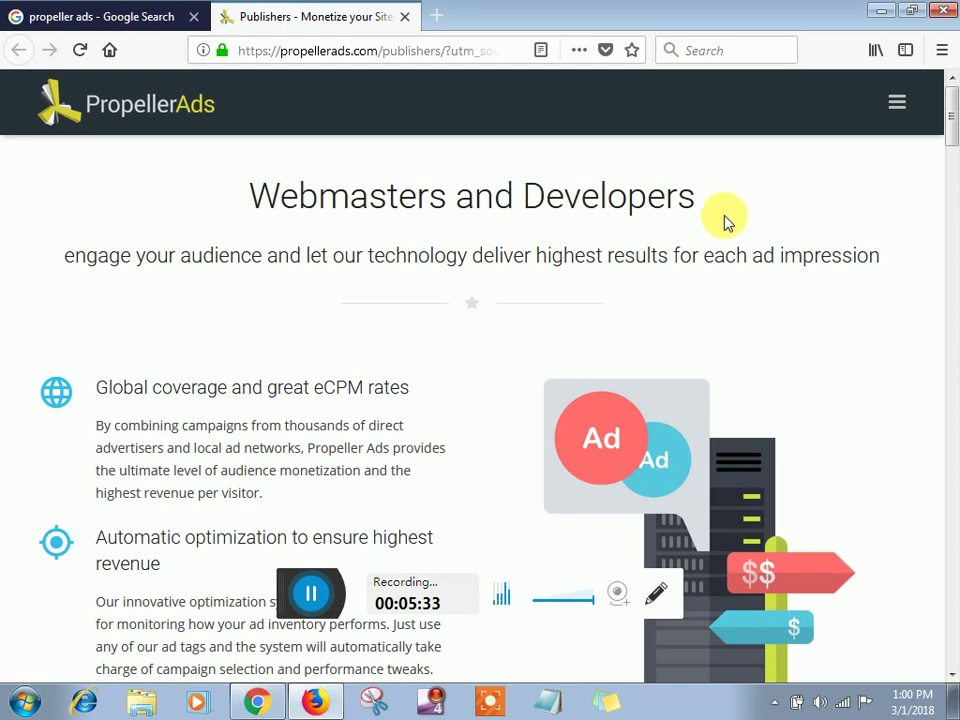
# Step: Examine the PropellerAds publishers page, including its ad formats, publisher advantages, eCPM section and registration steps
pyautogui.scroll(-2, 727, 220)
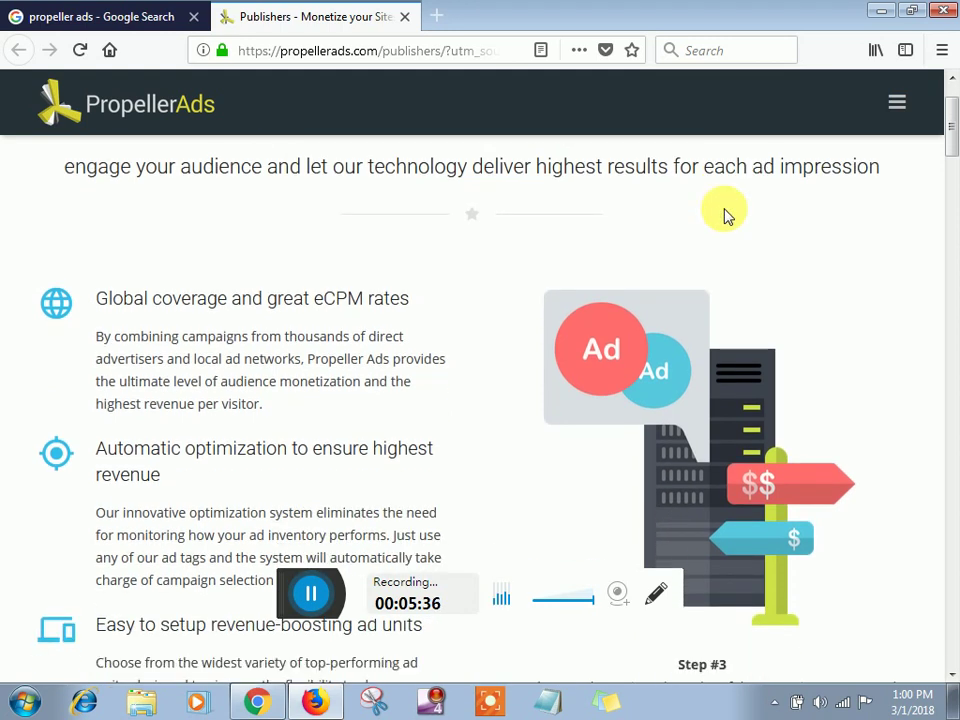
pyautogui.scroll(-2, 727, 216)
pyautogui.scroll(-3, 727, 214)
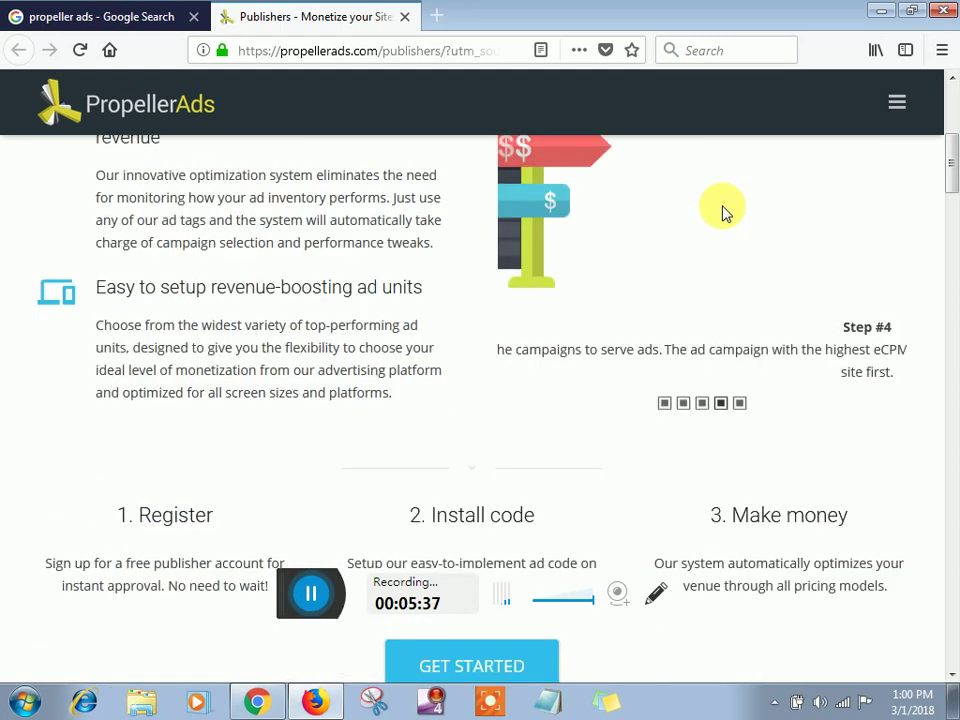
pyautogui.scroll(-10, 727, 214)
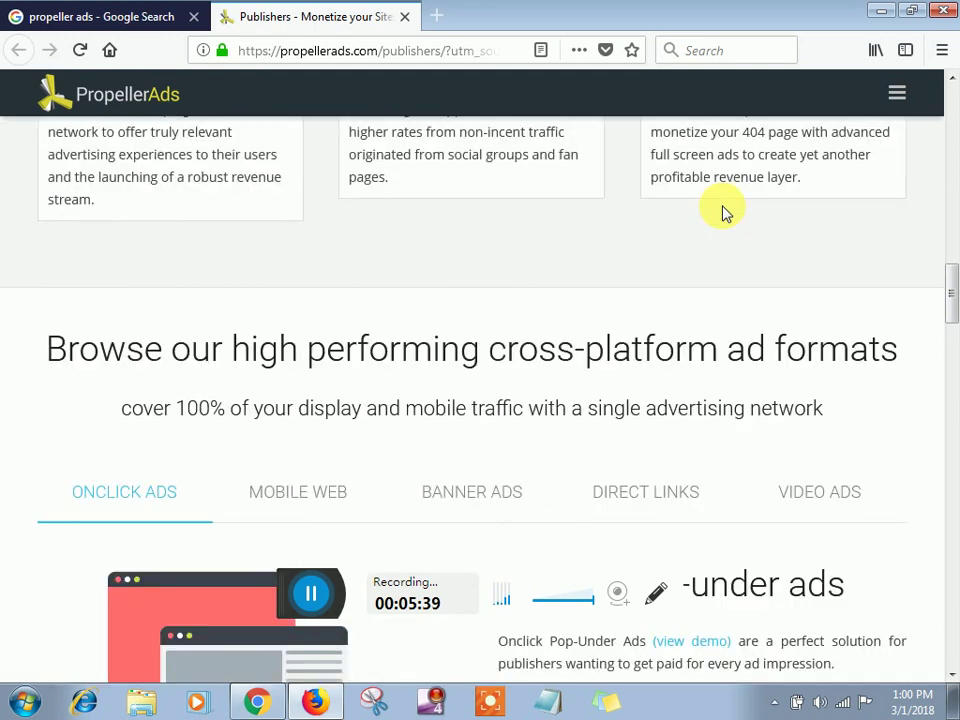
pyautogui.scroll(-4, 727, 213)
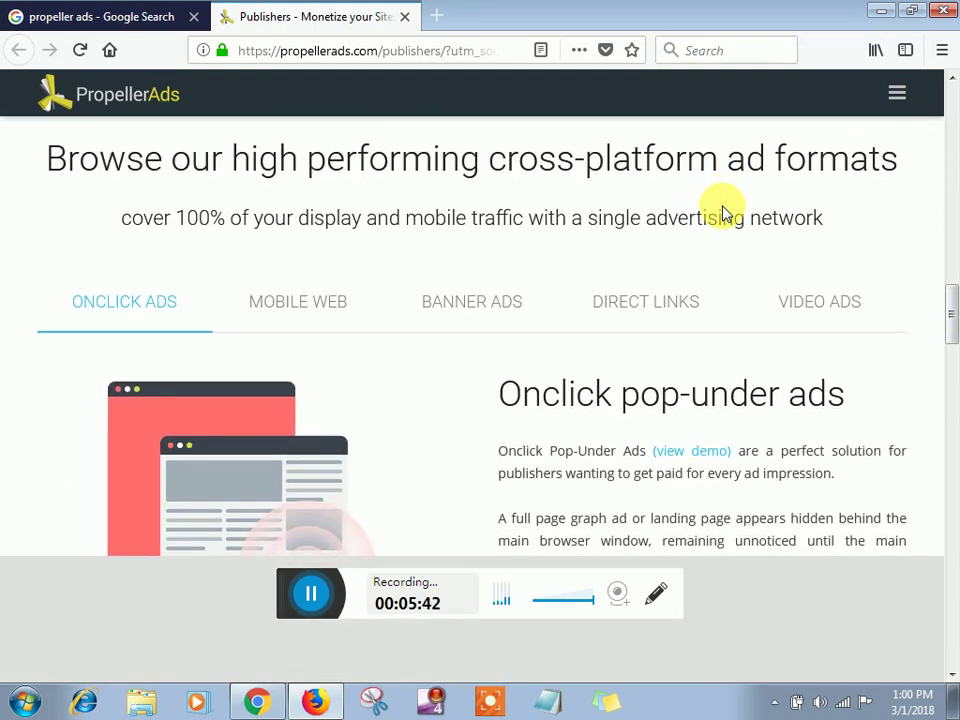
pyautogui.scroll(-4, 727, 213)
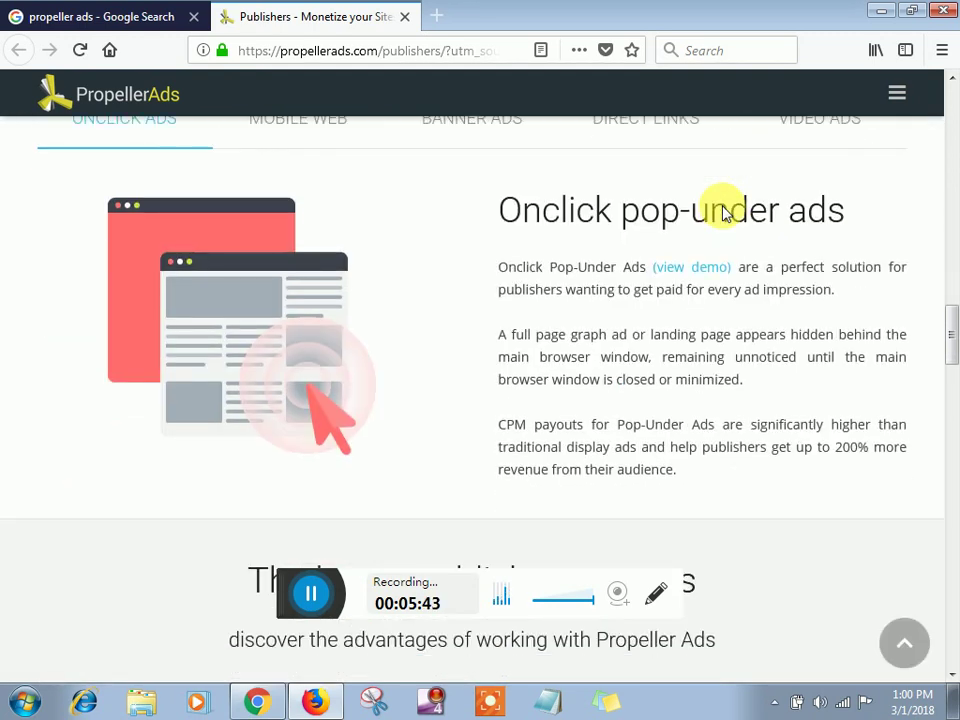
pyautogui.scroll(-10, 727, 213)
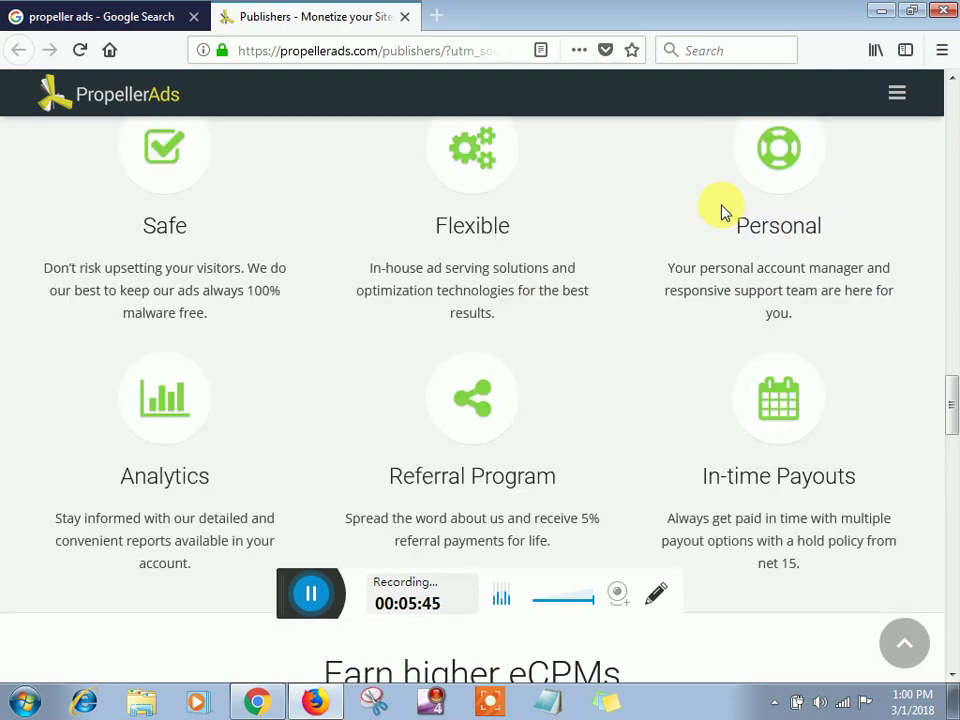
pyautogui.scroll(-9, 725, 213)
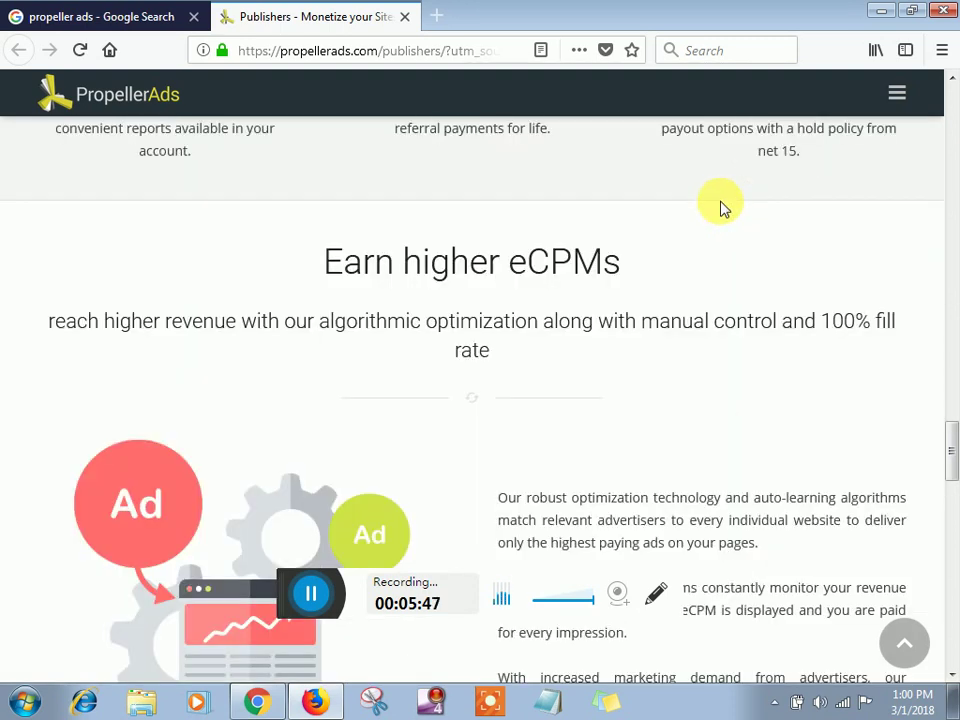
pyautogui.scroll(-1, 725, 208)
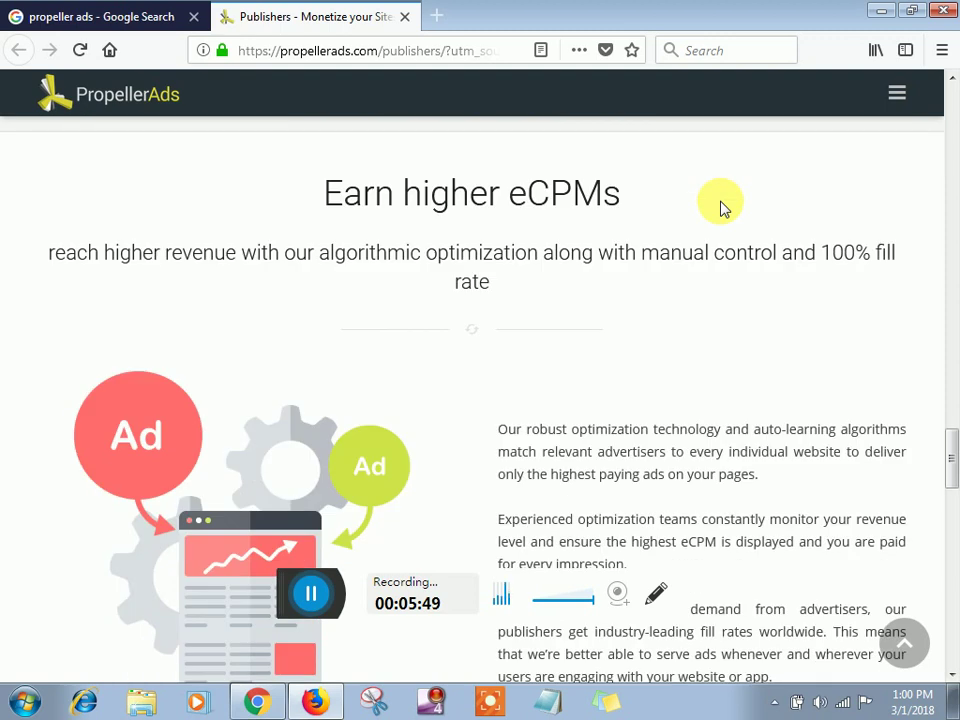
pyautogui.scroll(9, 725, 208)
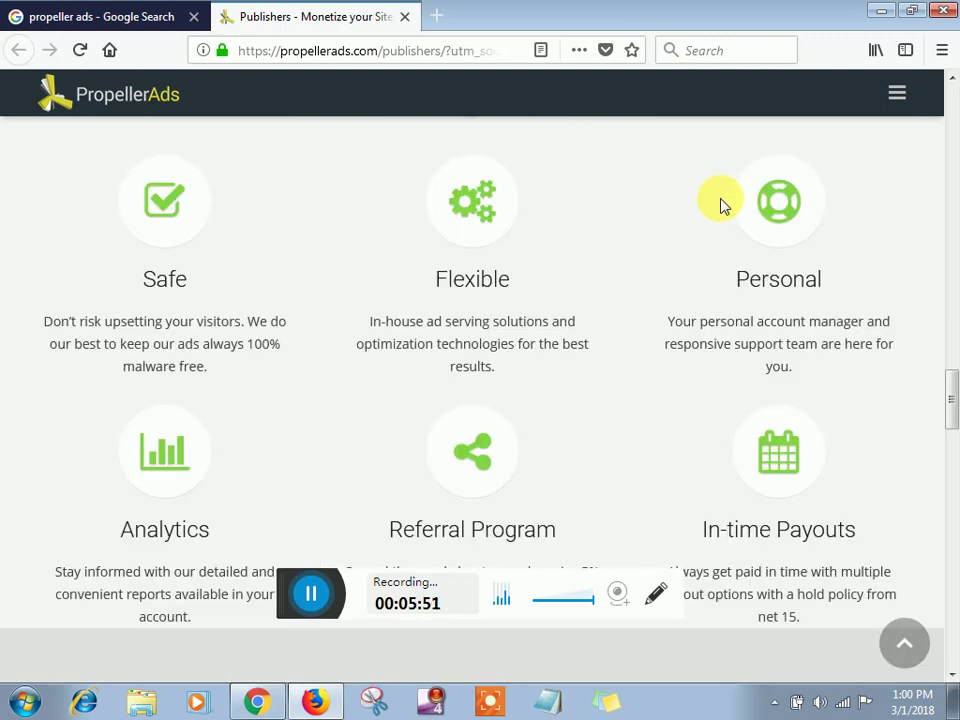
pyautogui.scroll(-10, 722, 206)
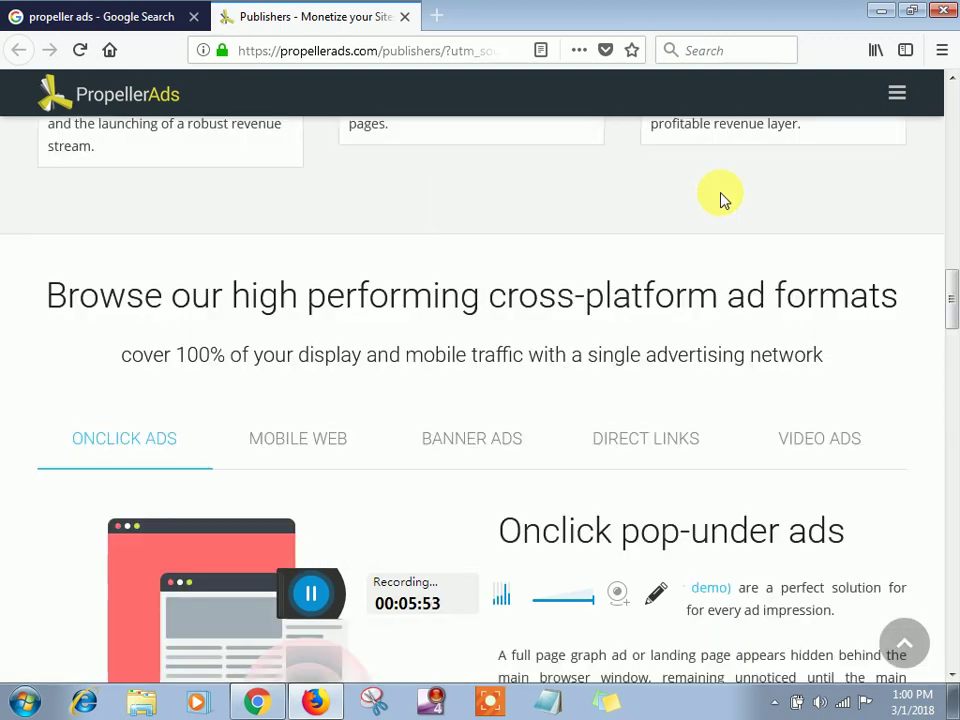
pyautogui.scroll(-10, 722, 200)
pyautogui.scroll(3, 725, 200)
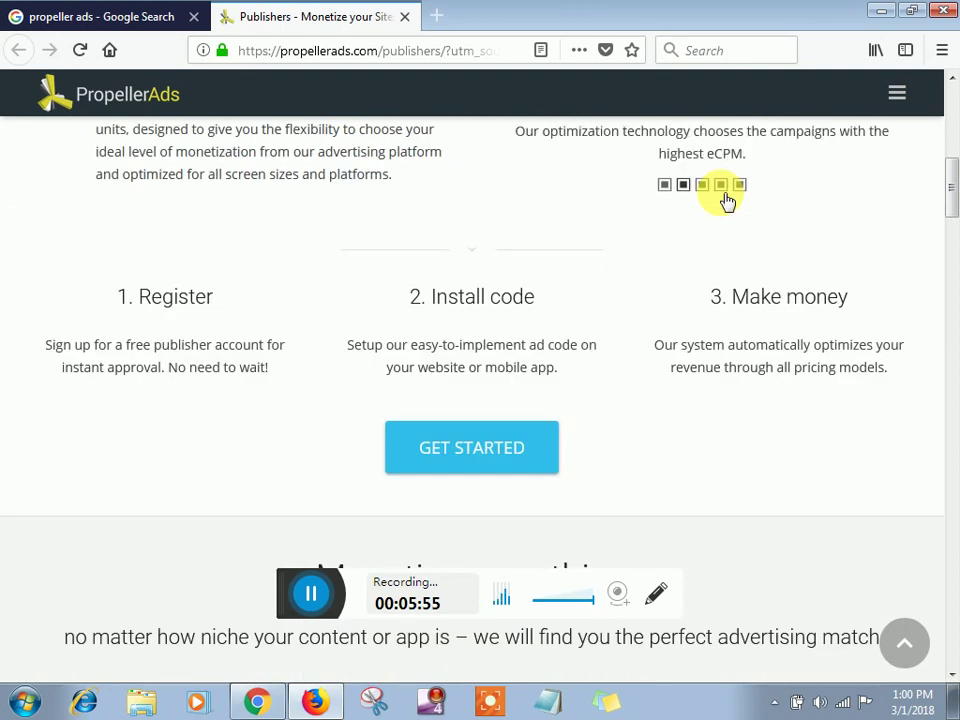
# Step: Open the publisher login page from the PropellerAds site navigation and dismiss the slow-page warning
pyautogui.scroll(10, 727, 202)
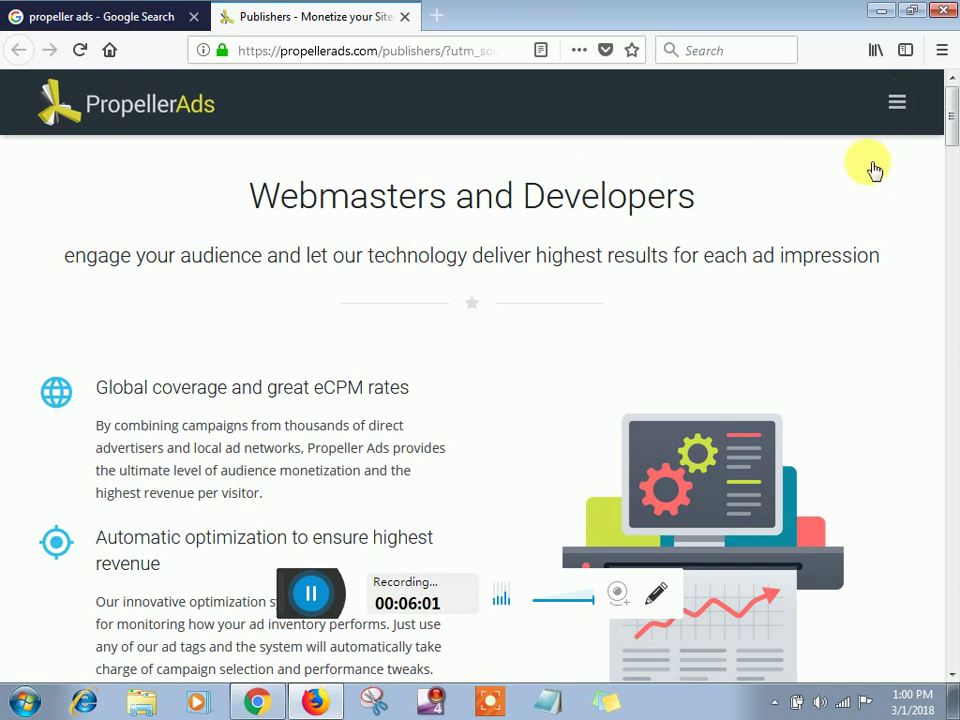
pyautogui.click(897, 106)
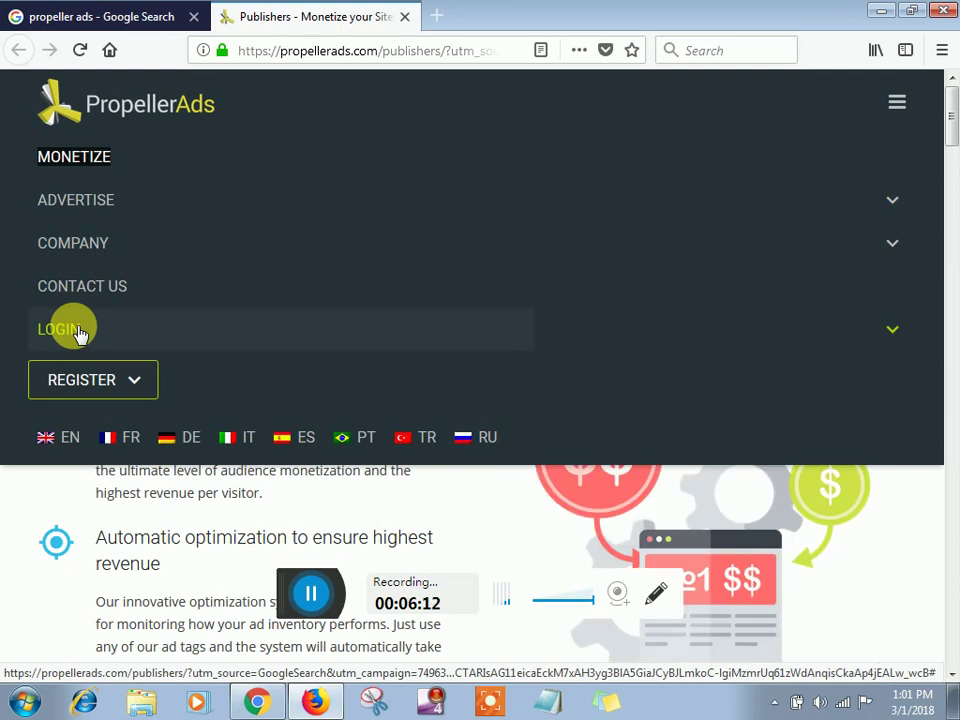
pyautogui.click(80, 334)
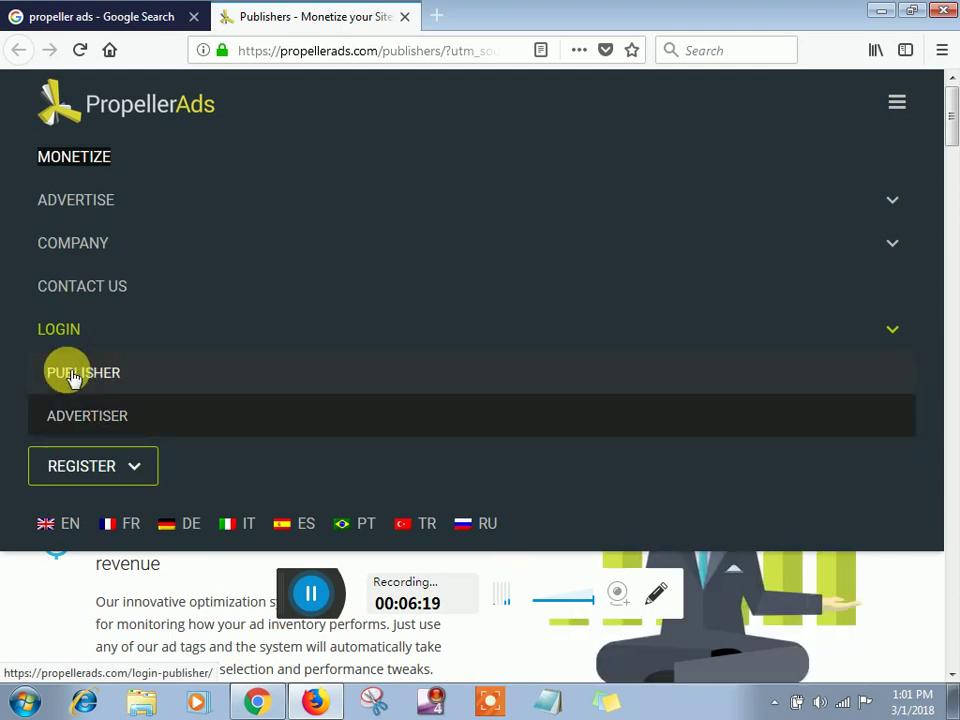
pyautogui.click(70, 378)
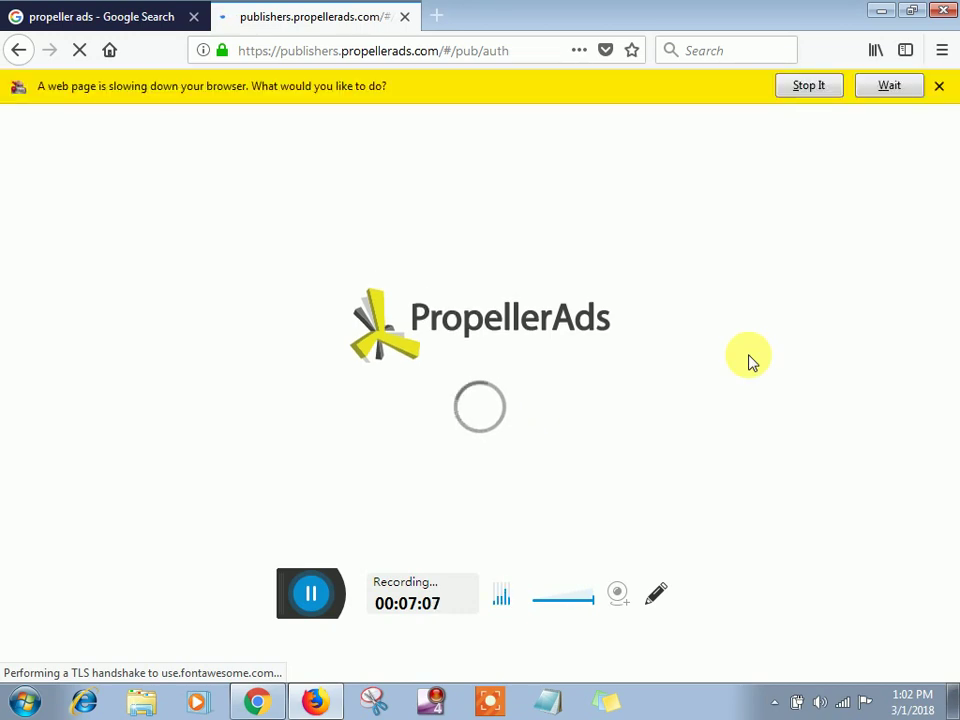
pyautogui.click(939, 85)
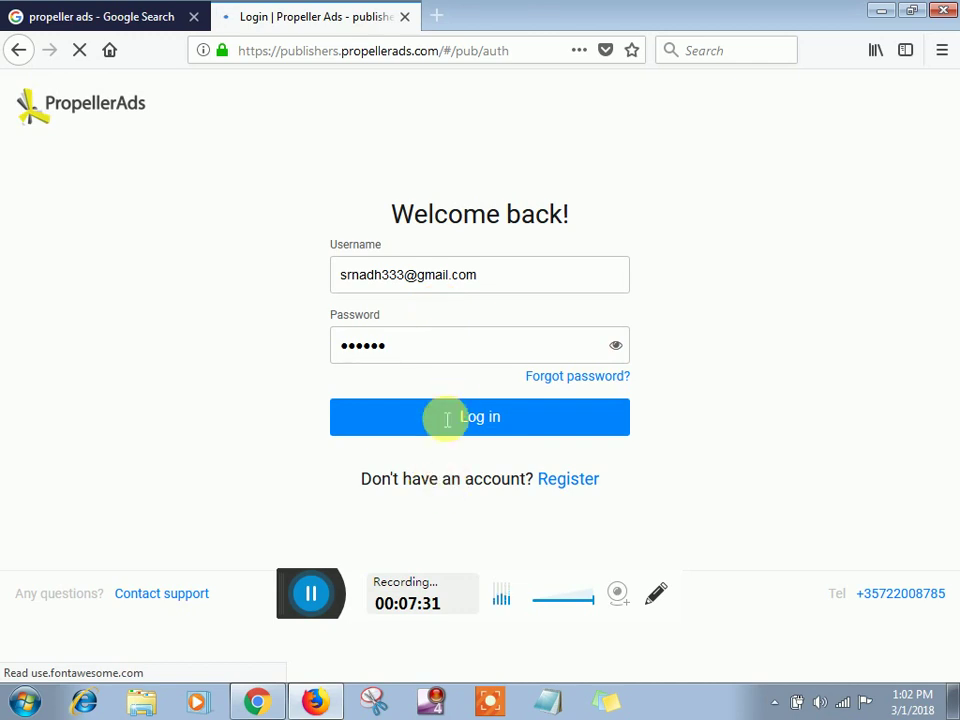
# Step: Log in to the PropellerAds publisher account with the prefilled credentials
pyautogui.click(314, 606)
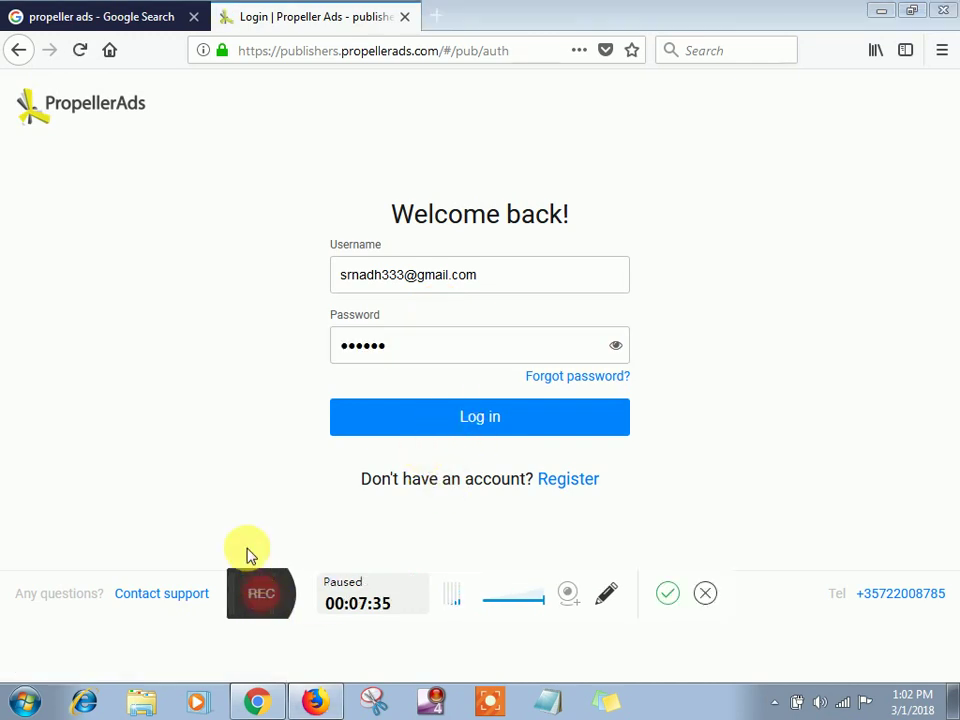
pyautogui.hotkey('alt', 'p')
pyautogui.click(491, 418)
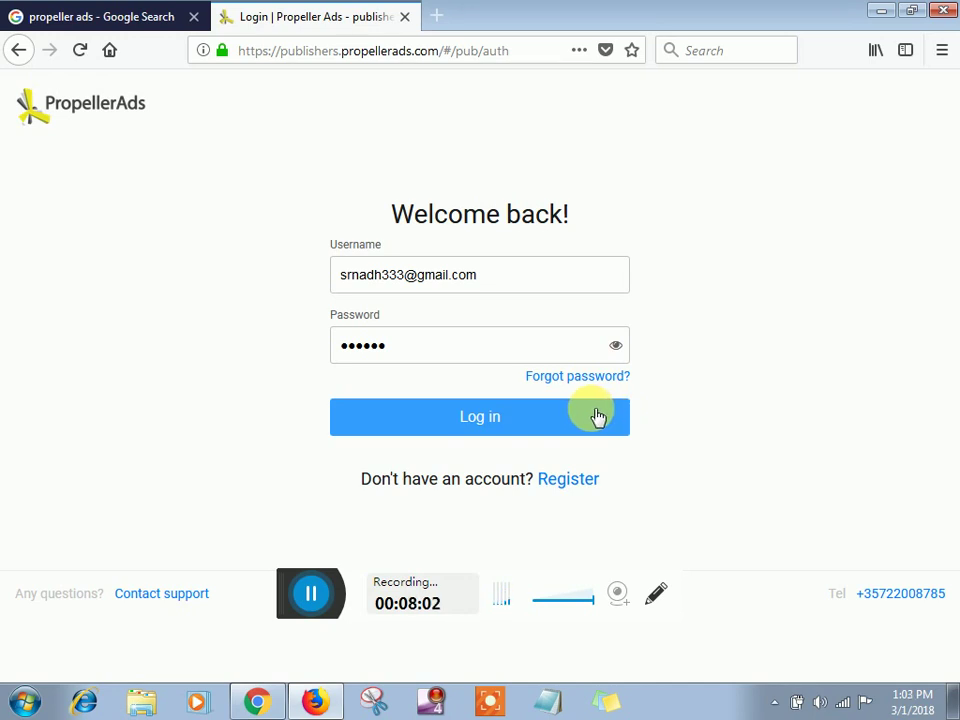
pyautogui.click(330, 600)
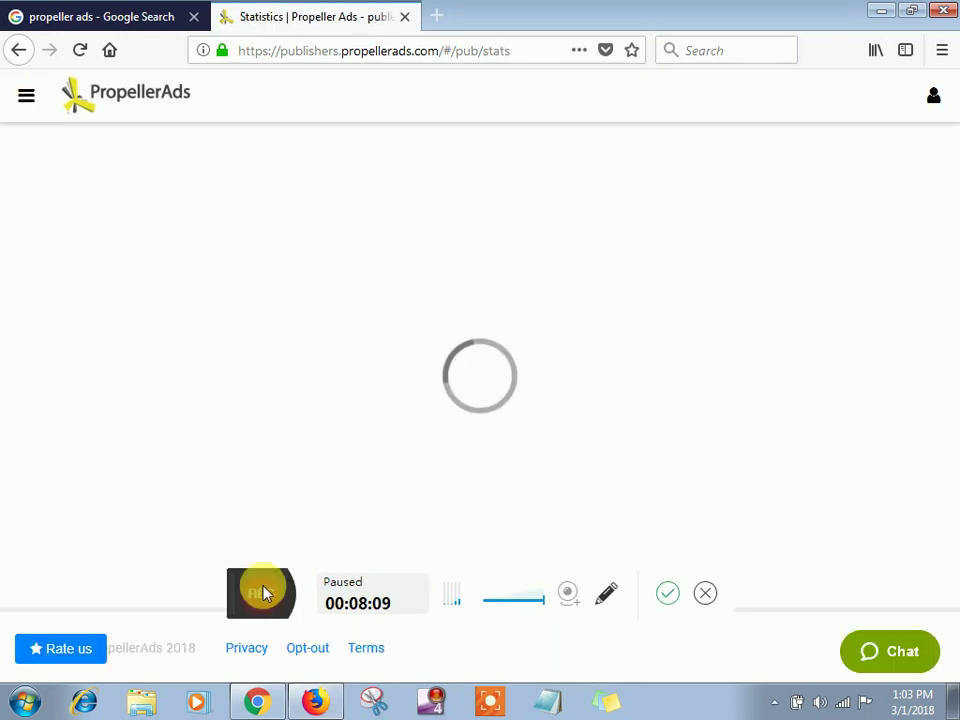
pyautogui.click(261, 590)
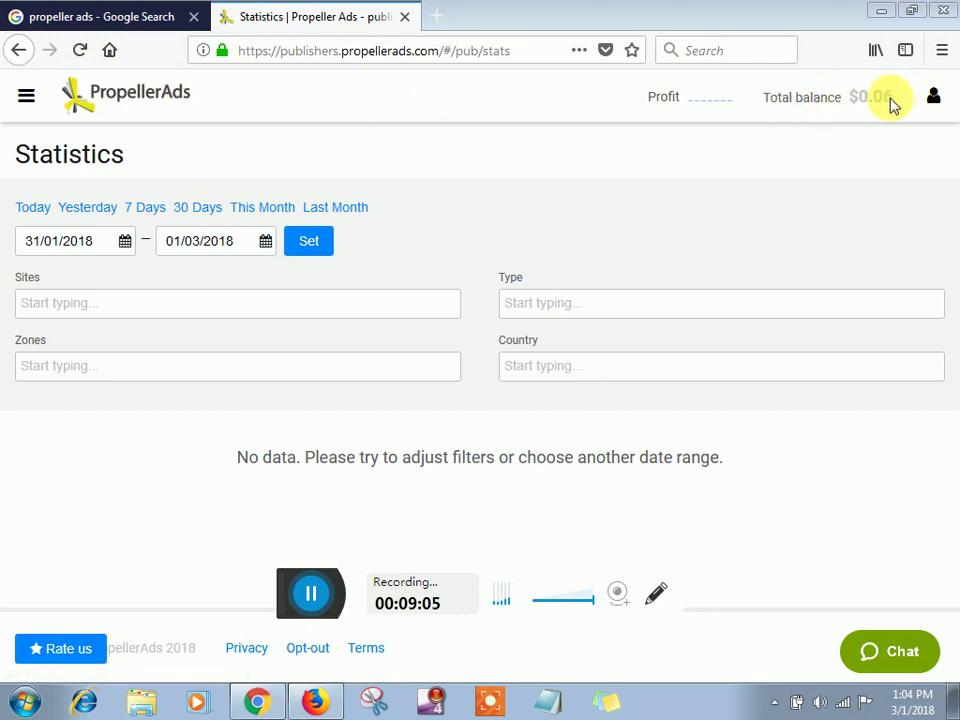
# Step: Highlight the total balance on the Statistics page to examine it, and clear the selection
pyautogui.moveTo(892, 96); pyautogui.dragTo(834, 100)
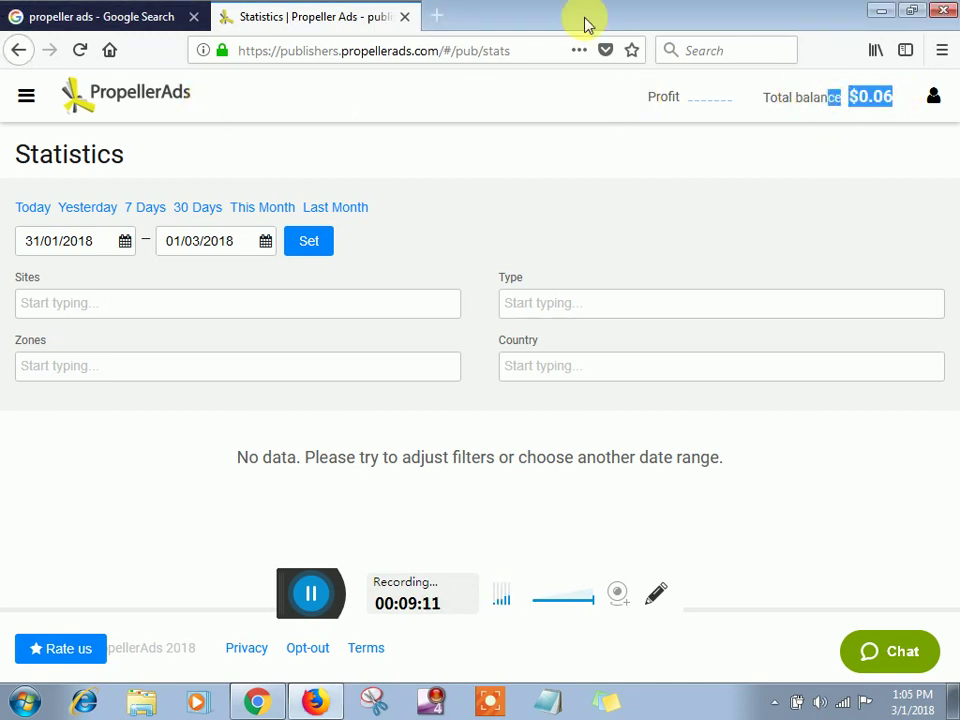
pyautogui.click(851, 99)
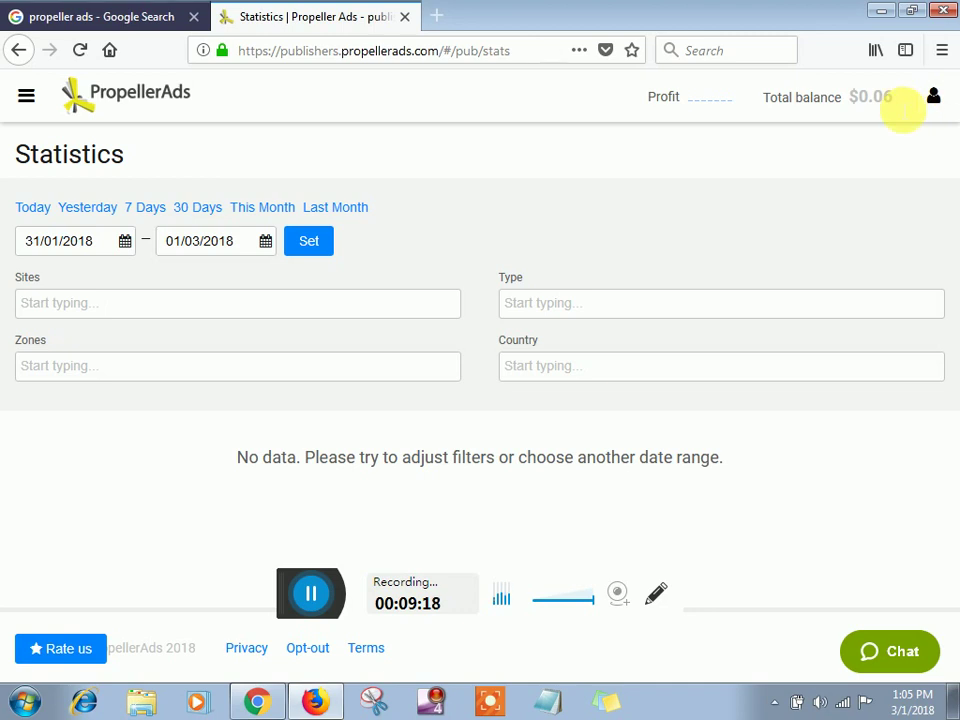
pyautogui.moveTo(895, 100); pyautogui.dragTo(853, 95)
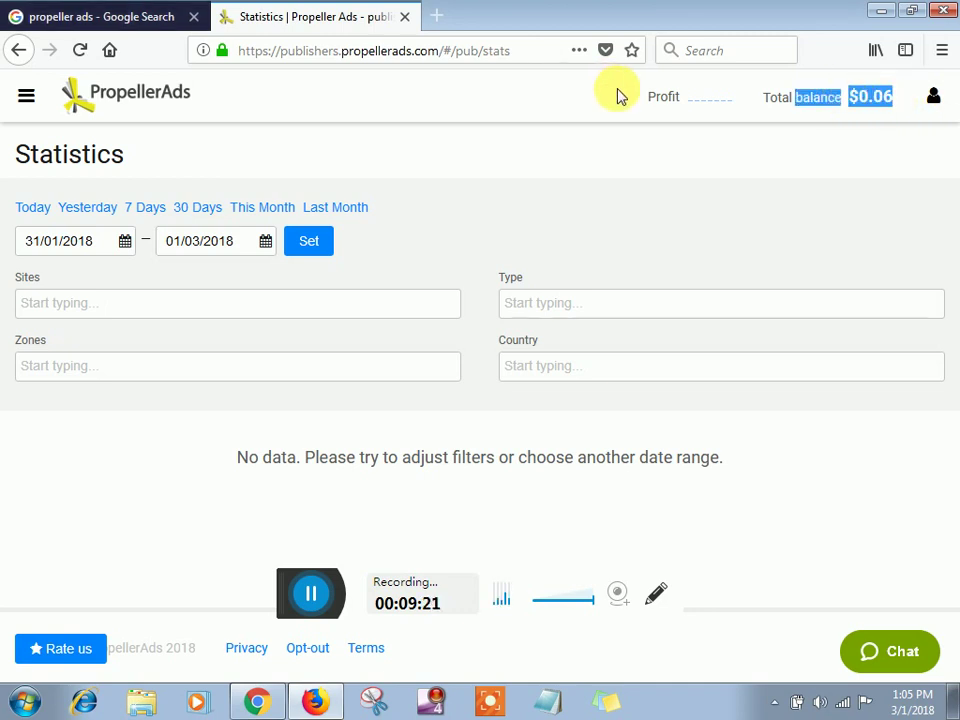
pyautogui.click(934, 118)
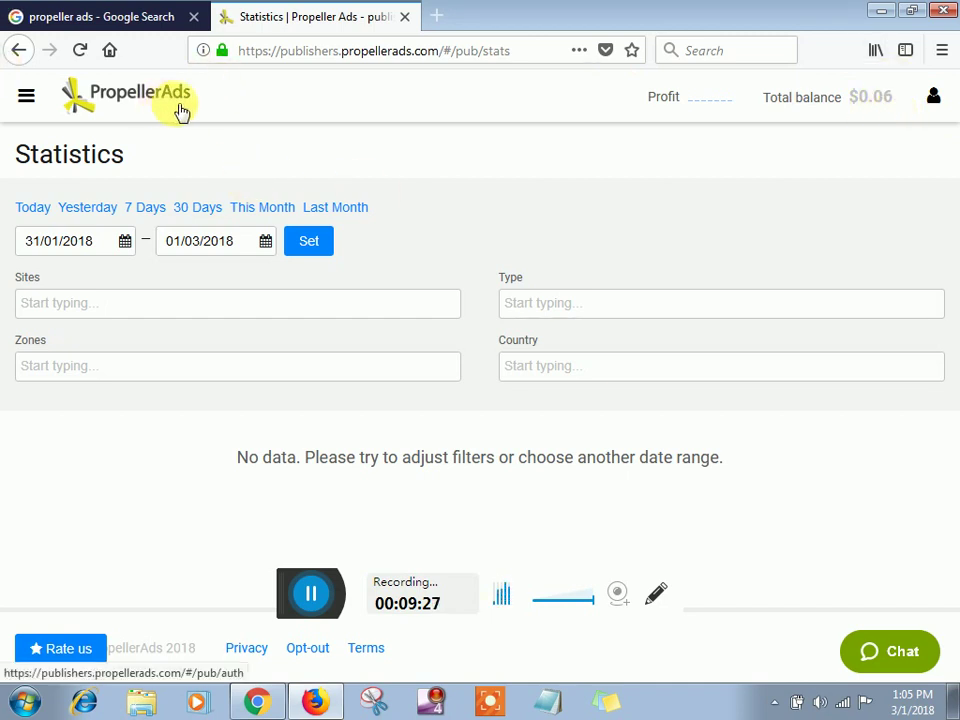
# Step: Open the list of sites registered in the publisher account
pyautogui.click(27, 102)
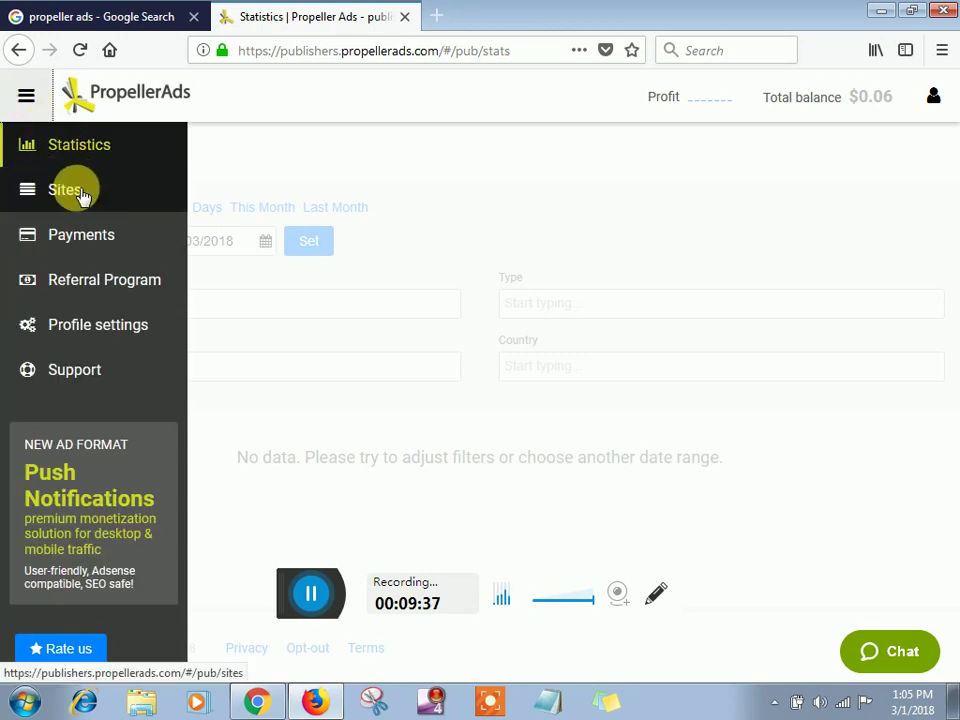
pyautogui.click(82, 196)
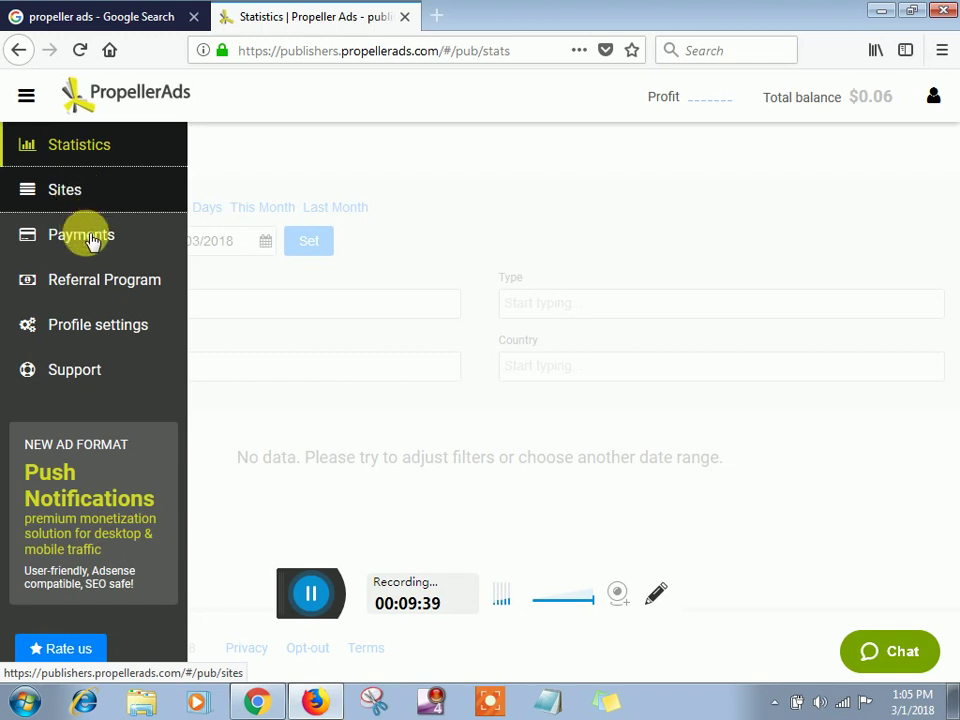
pyautogui.click(90, 240)
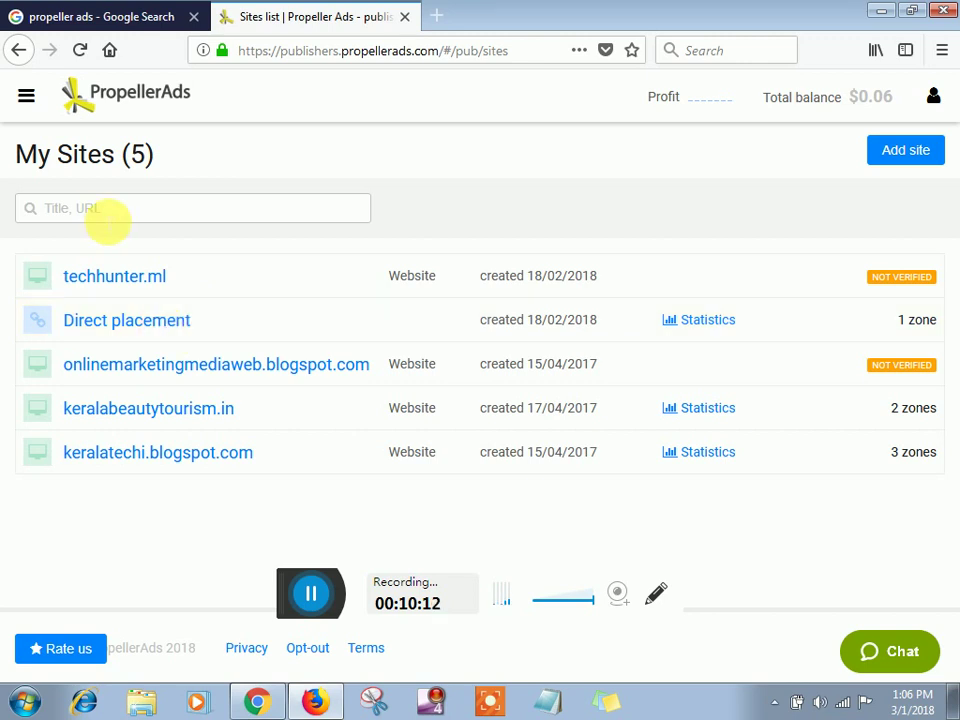
# Step: Search the sites list for "bgfg"
pyautogui.click(107, 219)
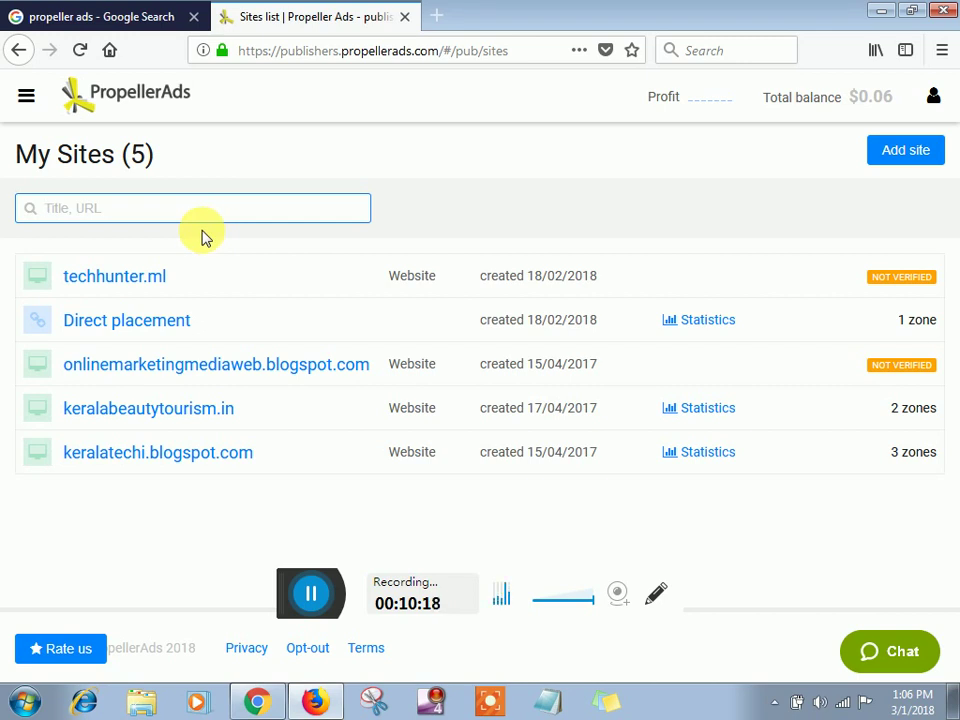
pyautogui.write('b')
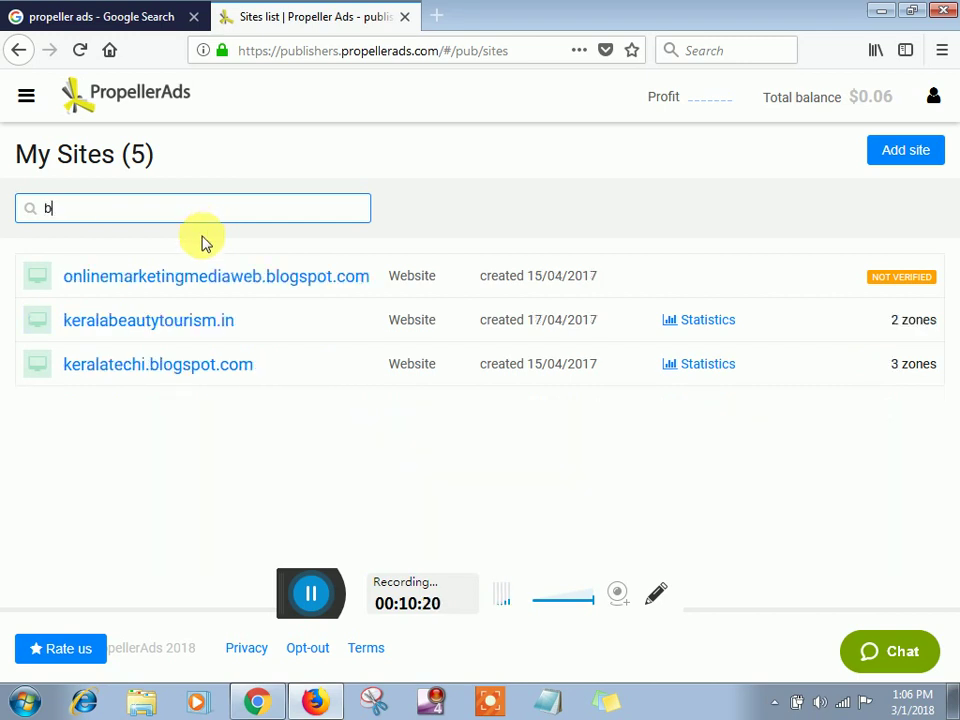
pyautogui.write('gfg')
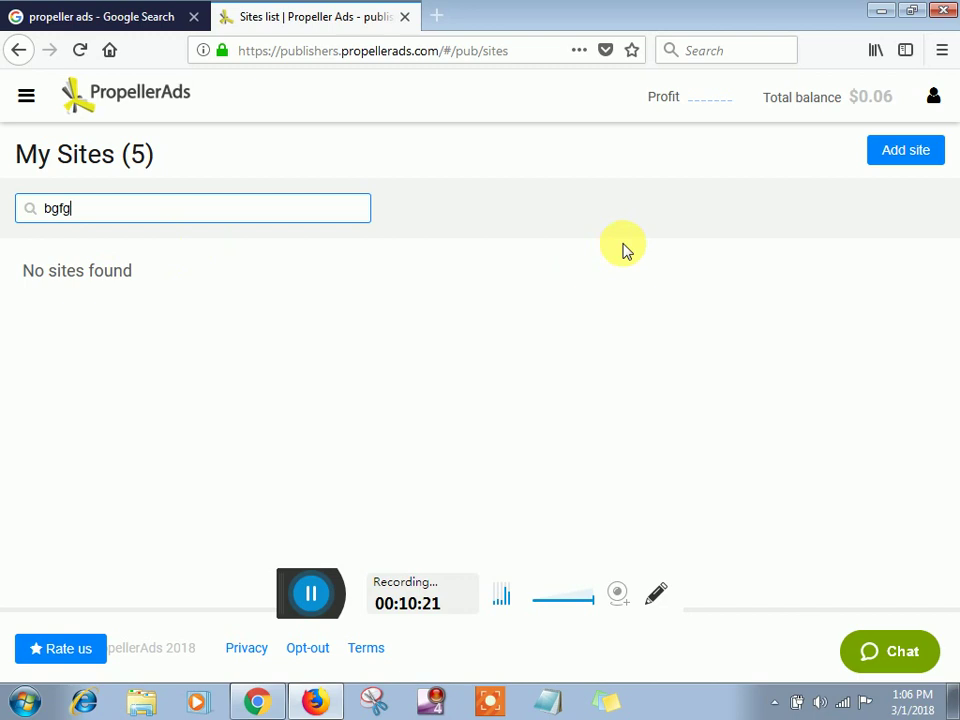
pyautogui.click(903, 157)
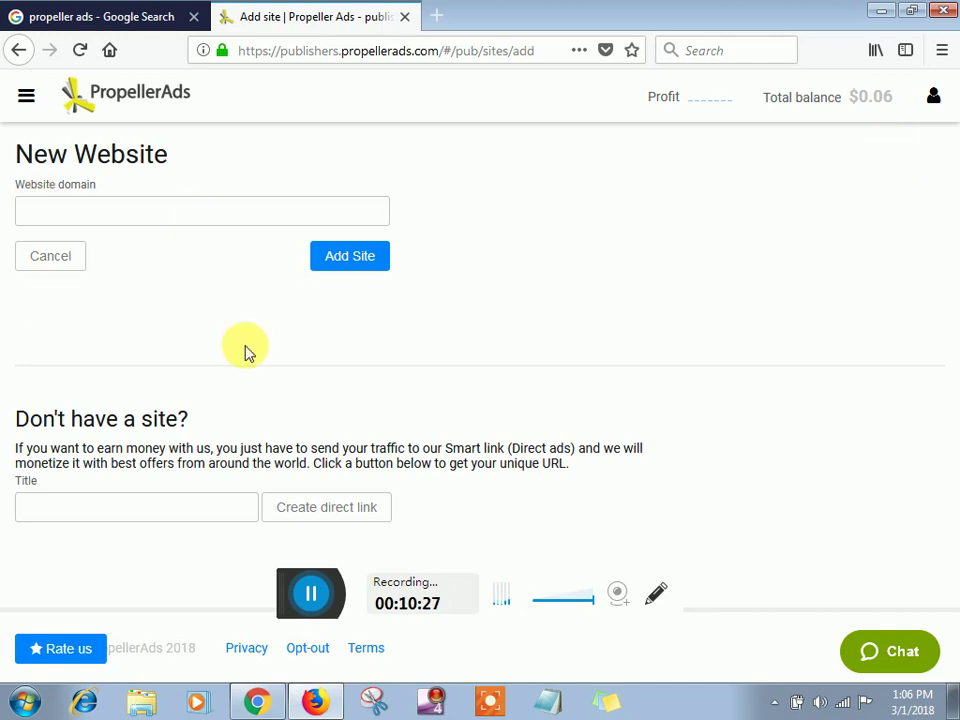
pyautogui.click(100, 208)
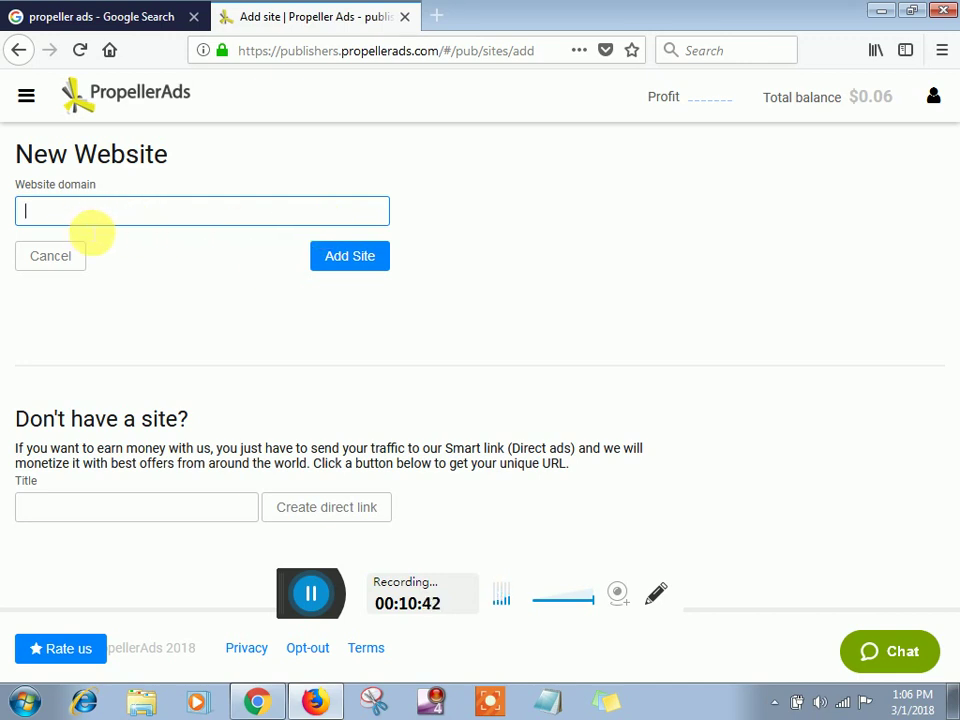
pyautogui.write('www')
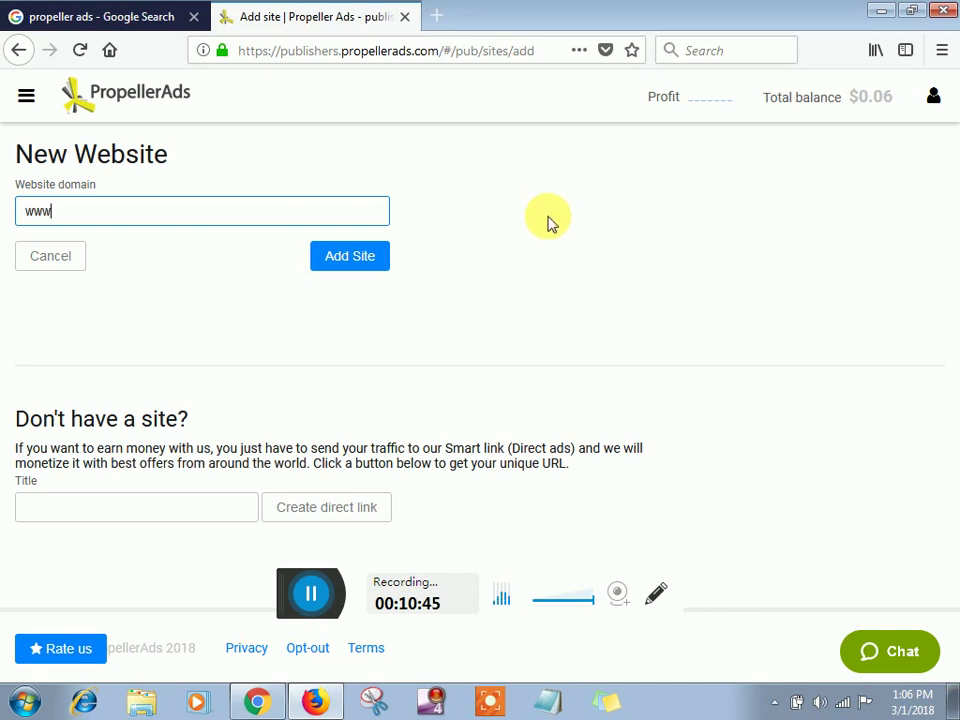
pyautogui.write('.androidhun')
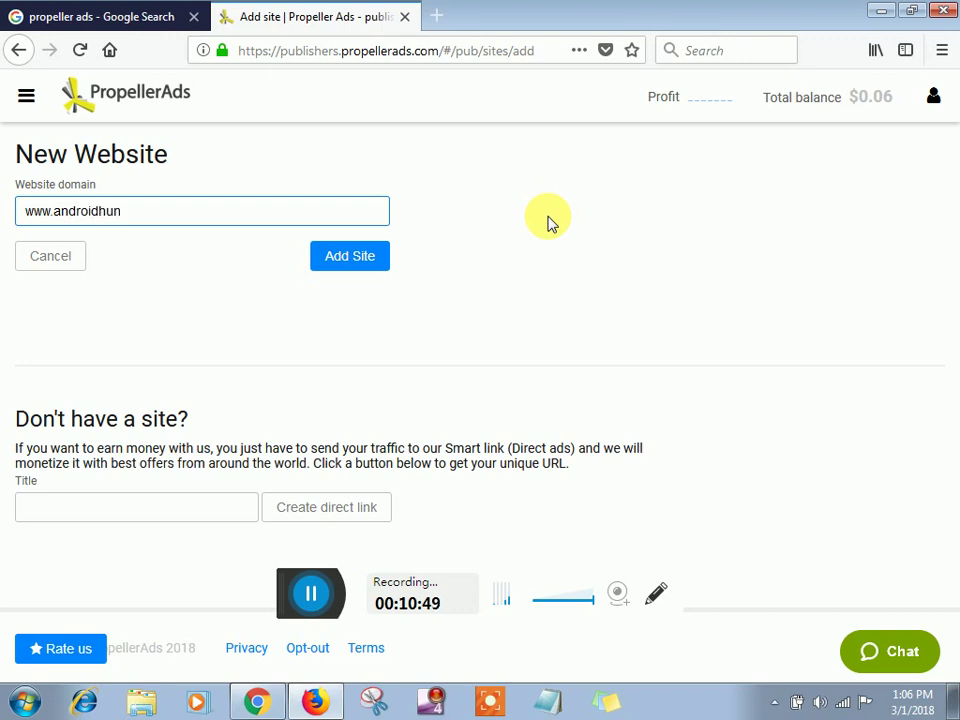
pyautogui.write('ter.ml')
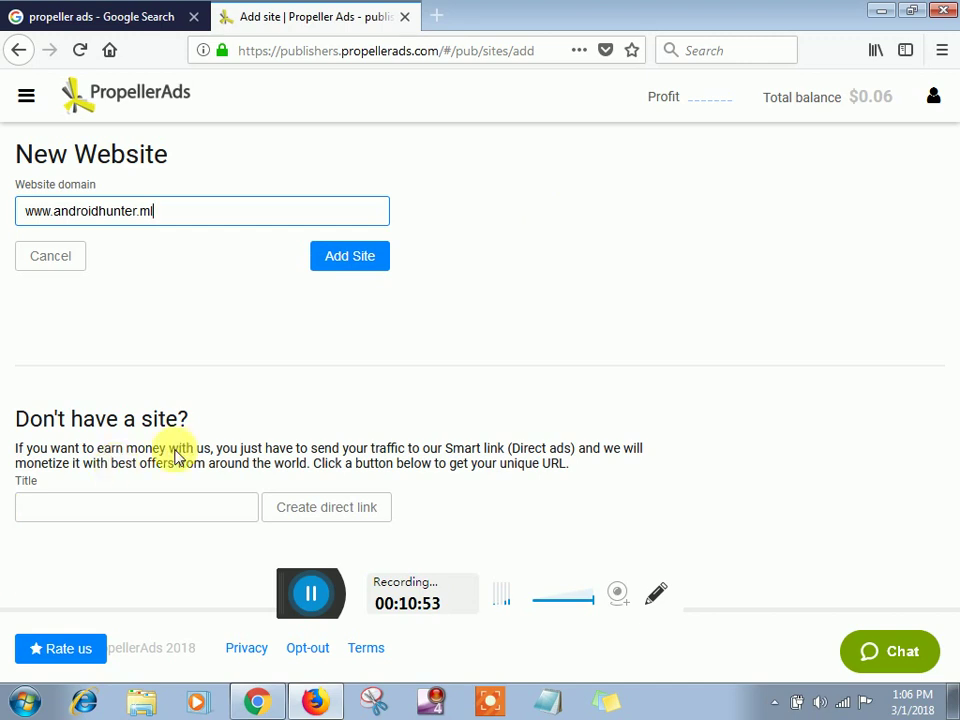
pyautogui.click(349, 260)
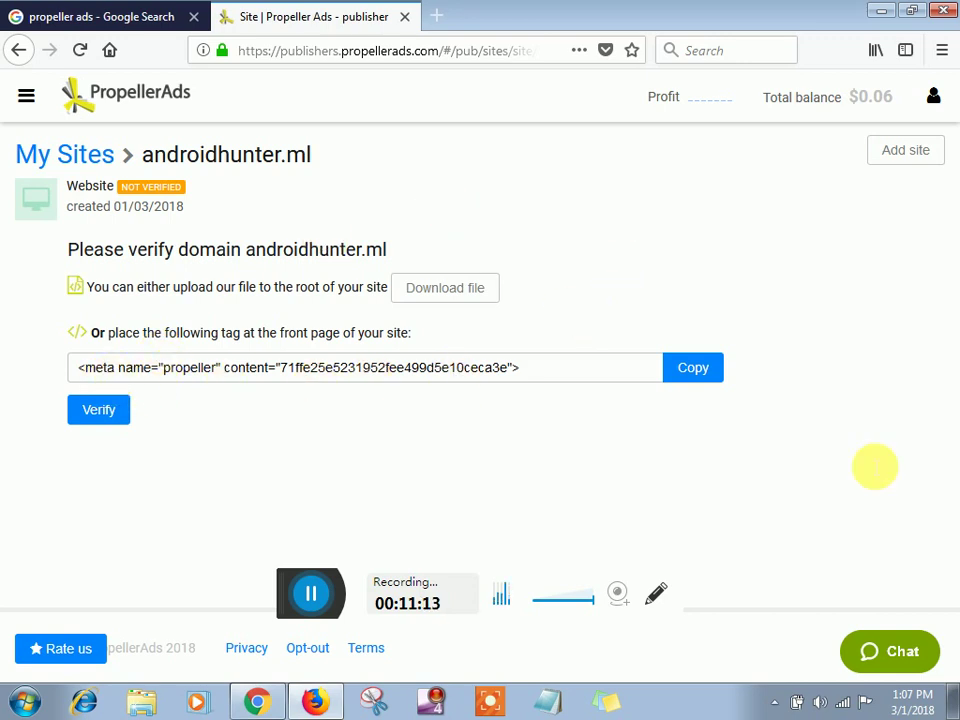
pyautogui.click(708, 370)
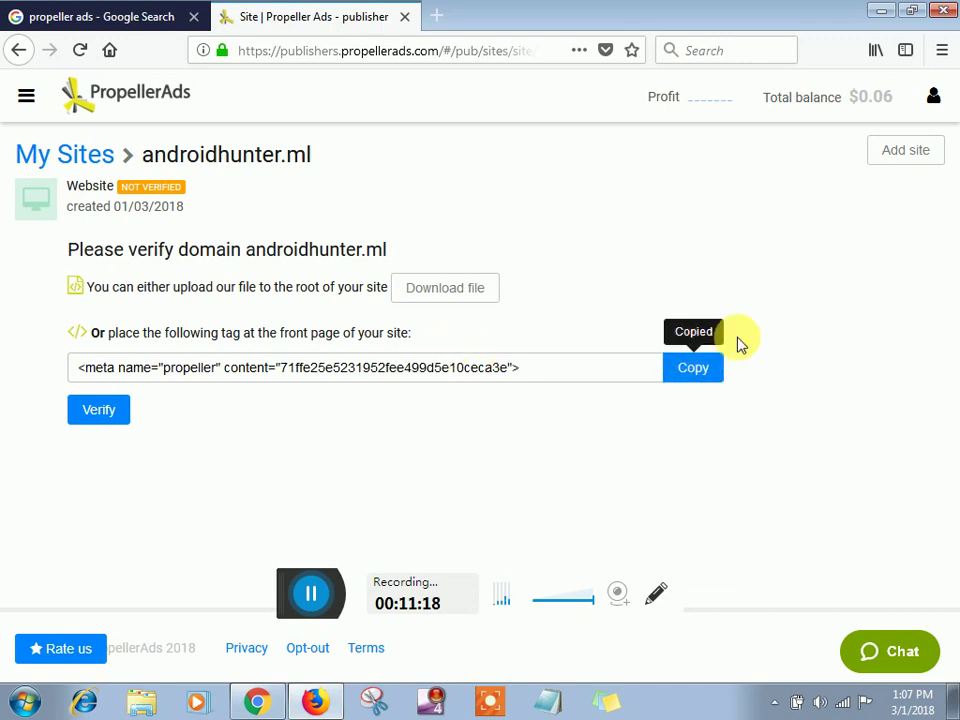
# Step: Open androidhunter.ml in a new browser tab
pyautogui.click(435, 20)
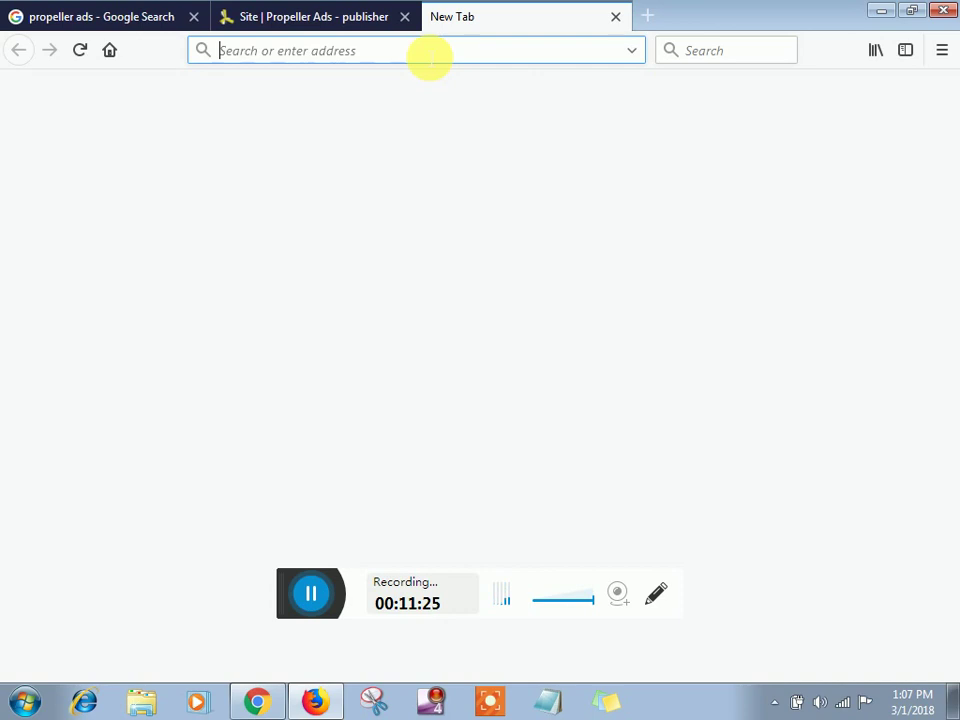
pyautogui.write('androidh')
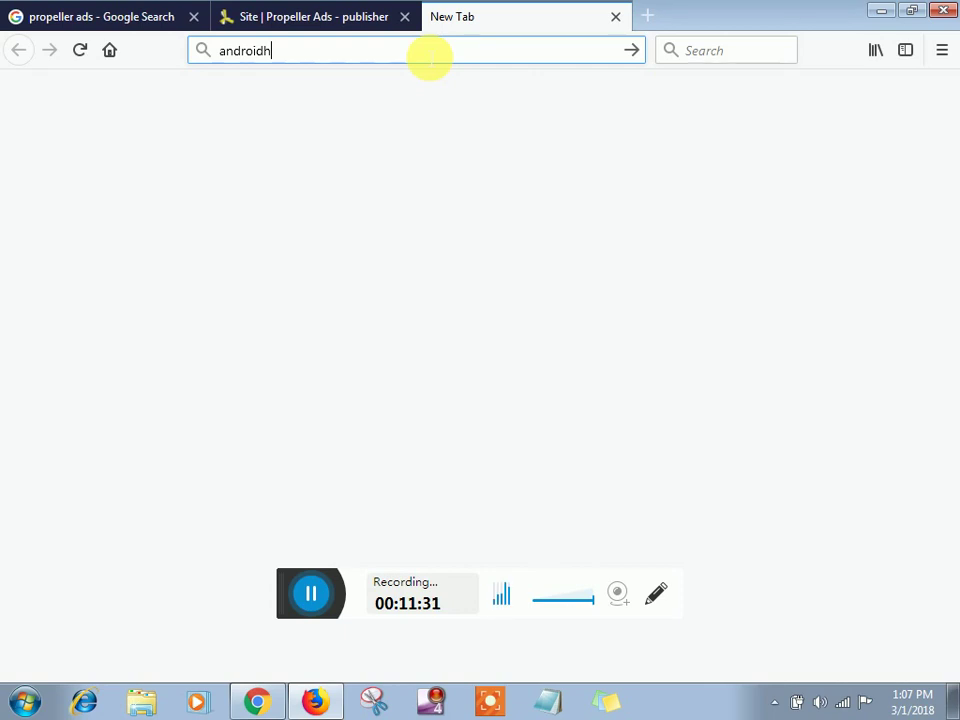
pyautogui.write('un')
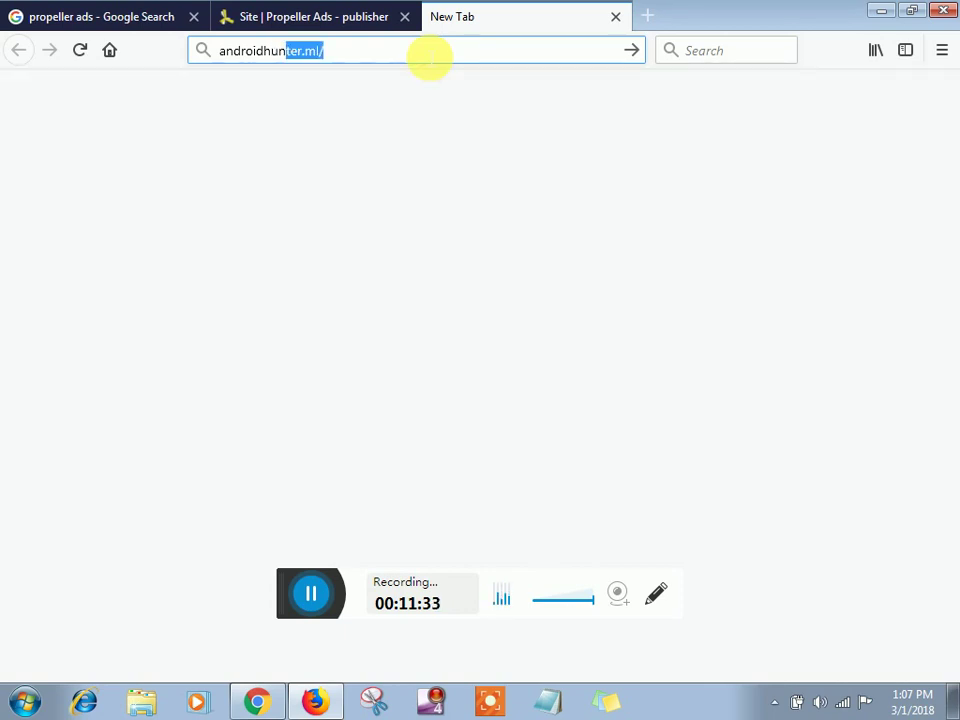
pyautogui.write('ter.ml')
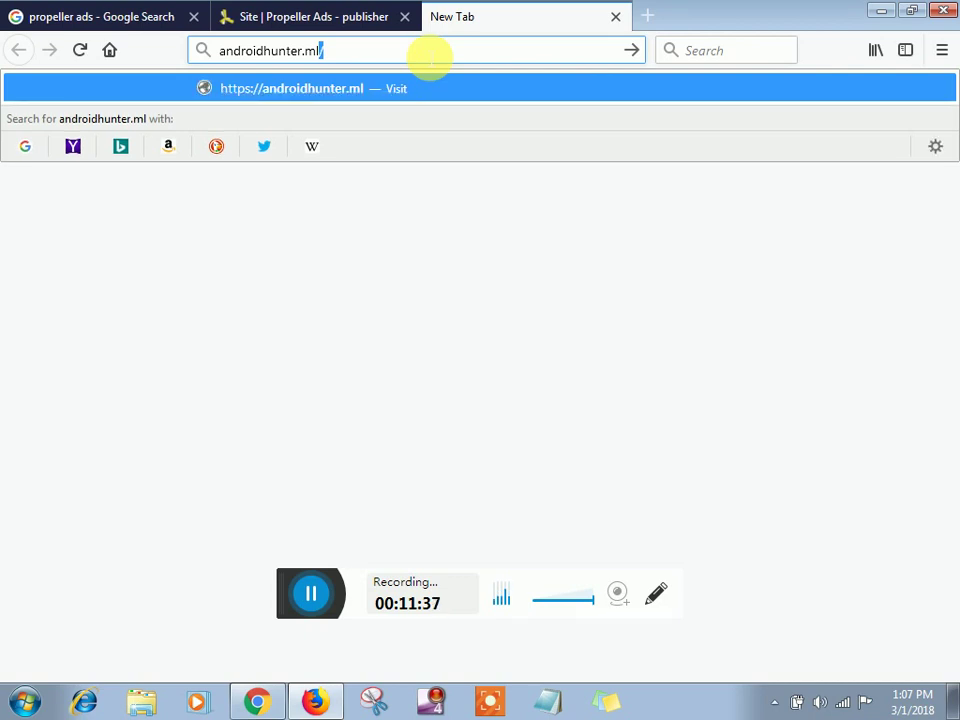
pyautogui.press('Return')
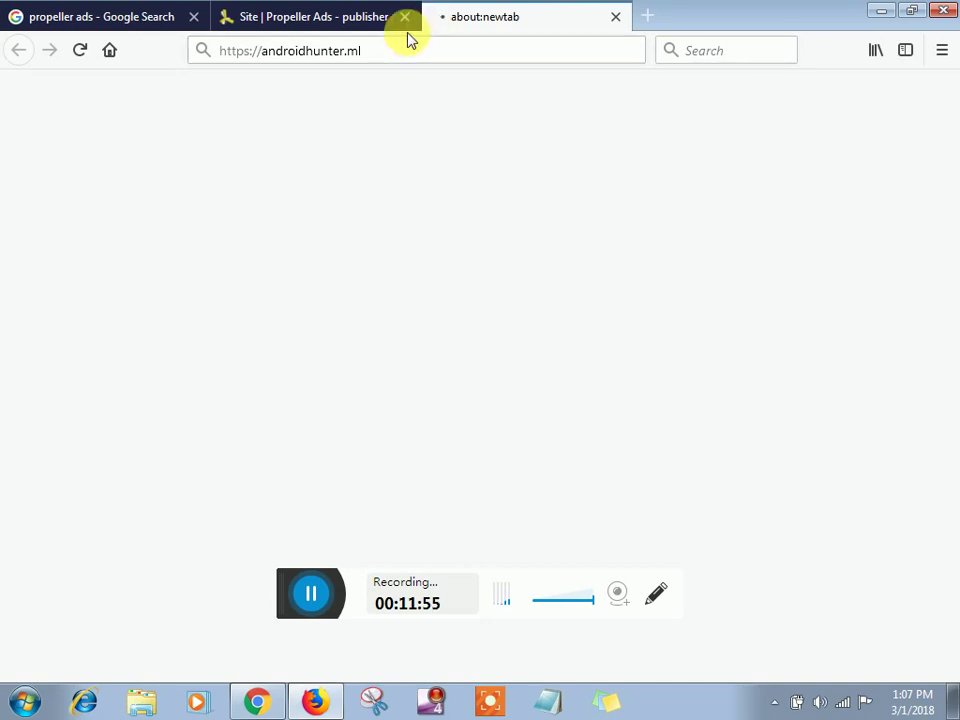
pyautogui.click(311, 592)
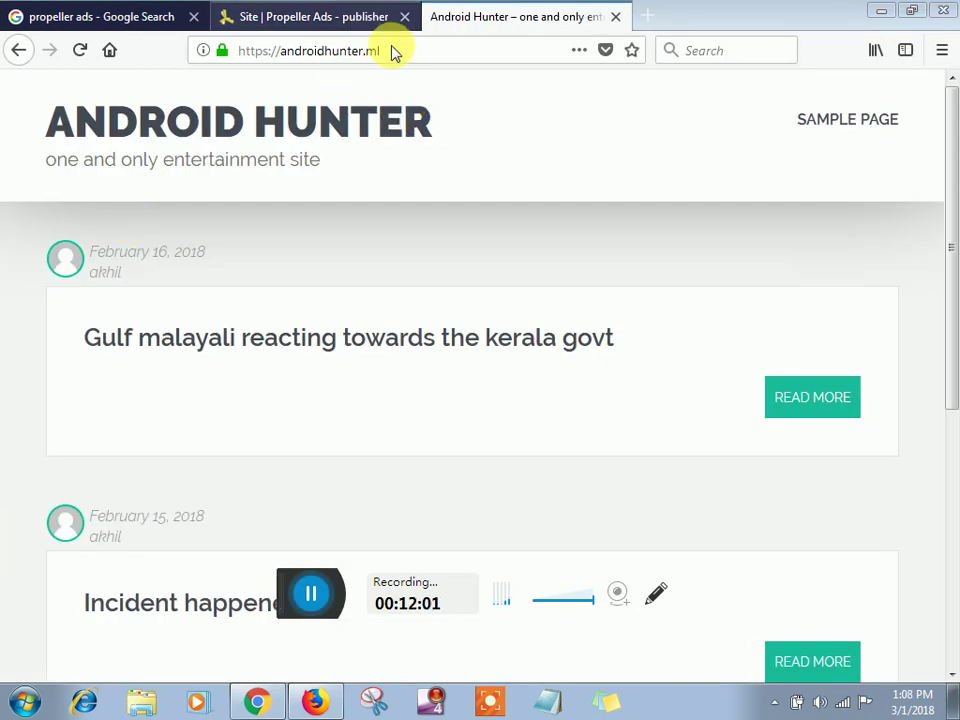
pyautogui.click(395, 55)
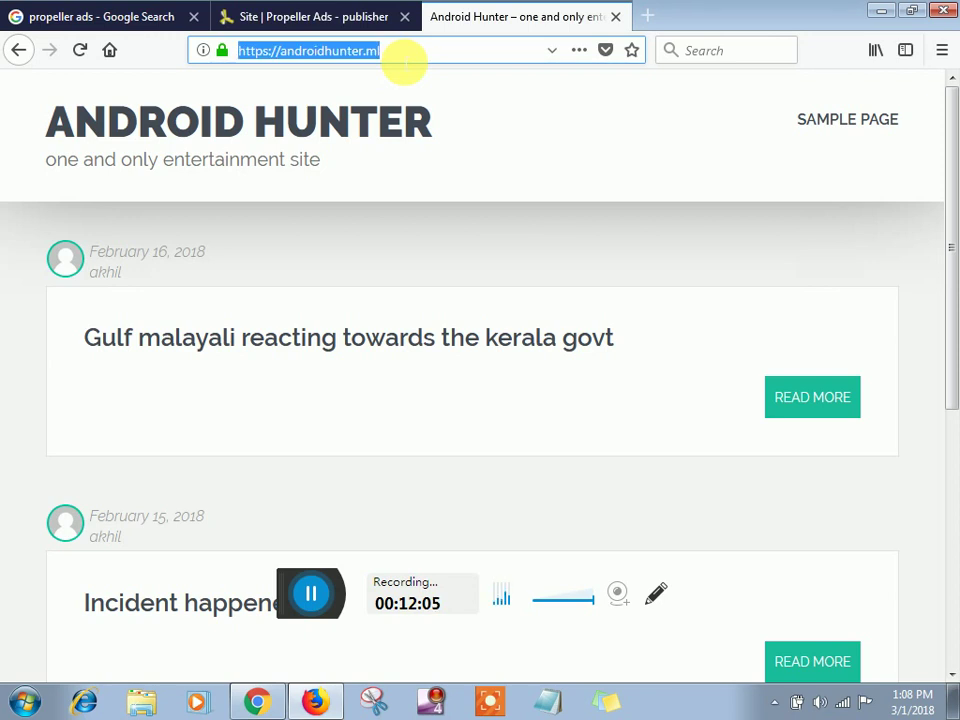
pyautogui.click(403, 60)
pyautogui.write('/')
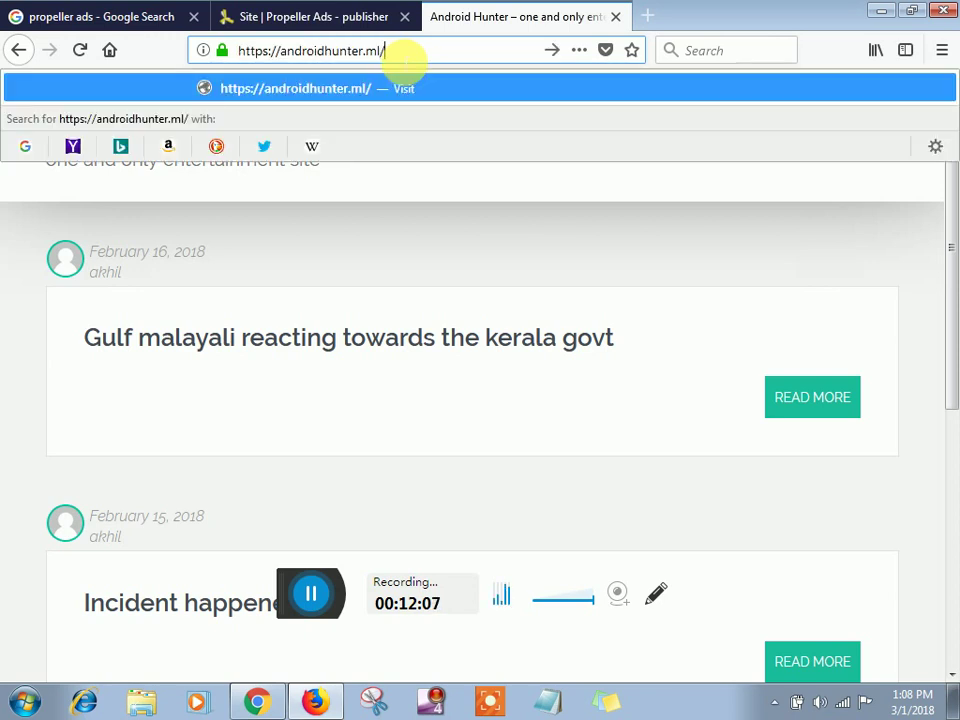
pyautogui.write('w')
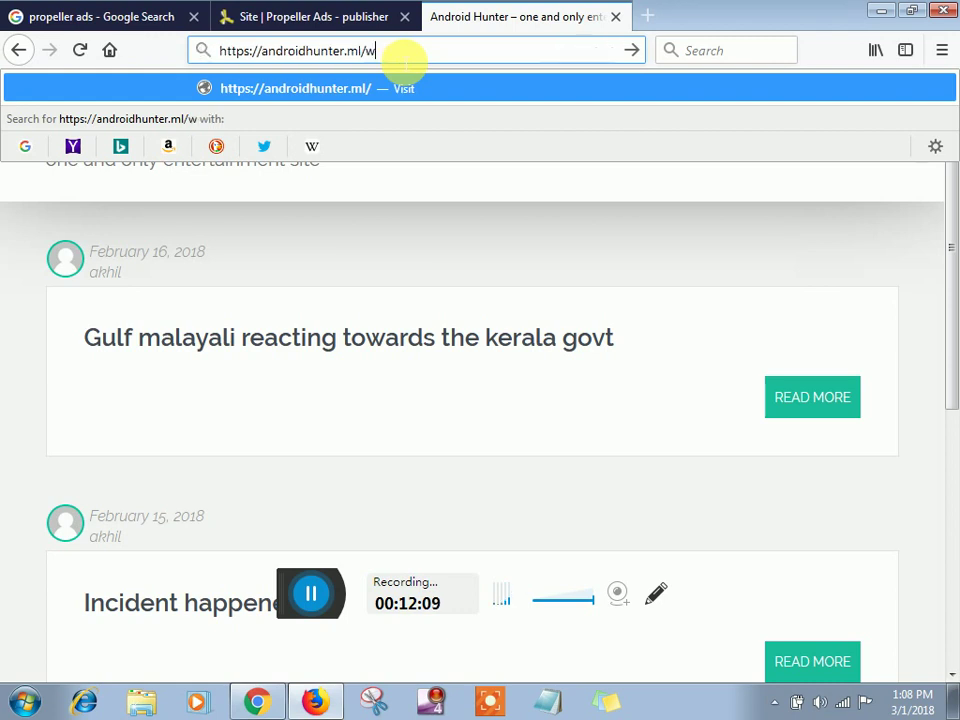
pyautogui.write('p-admin')
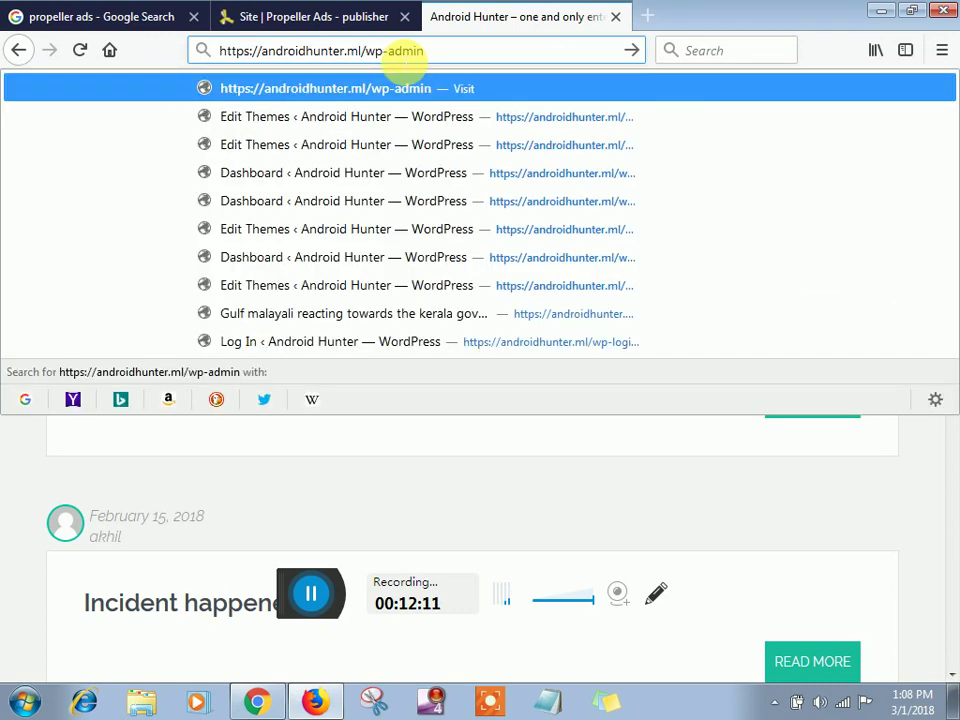
pyautogui.press('Return')
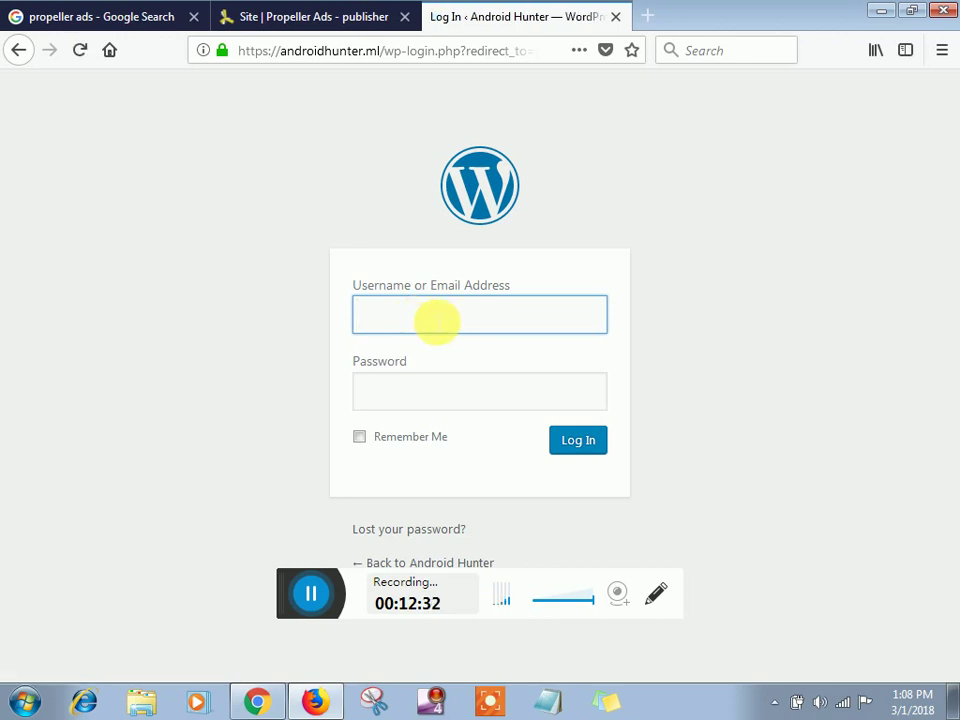
# Step: Log in to the WordPress dashboard with the account's username and password
pyautogui.write('akhil')
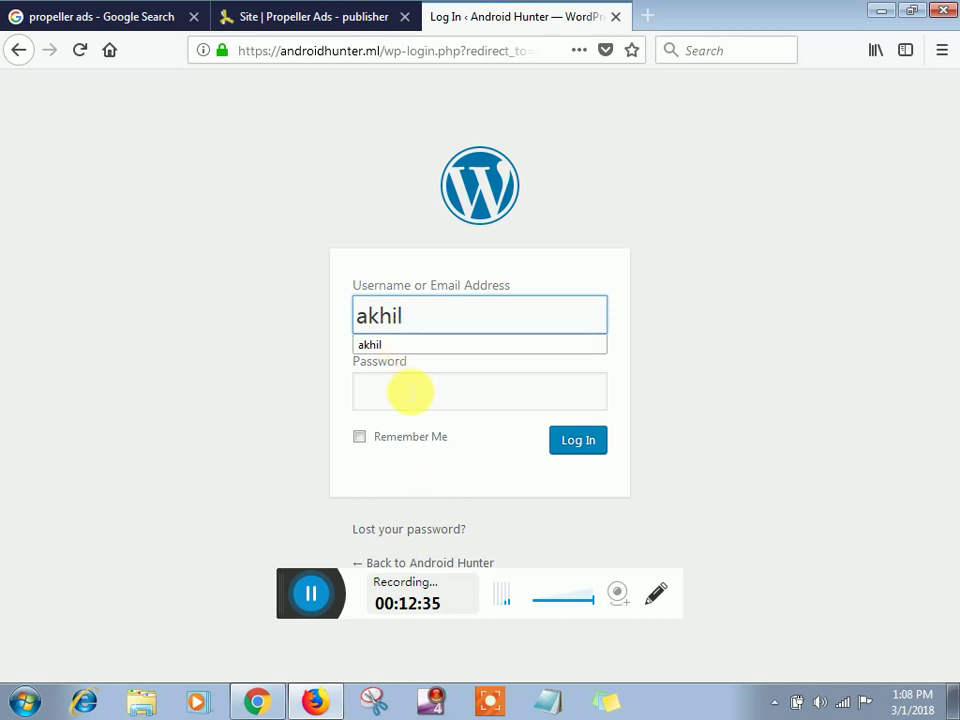
pyautogui.click(410, 393)
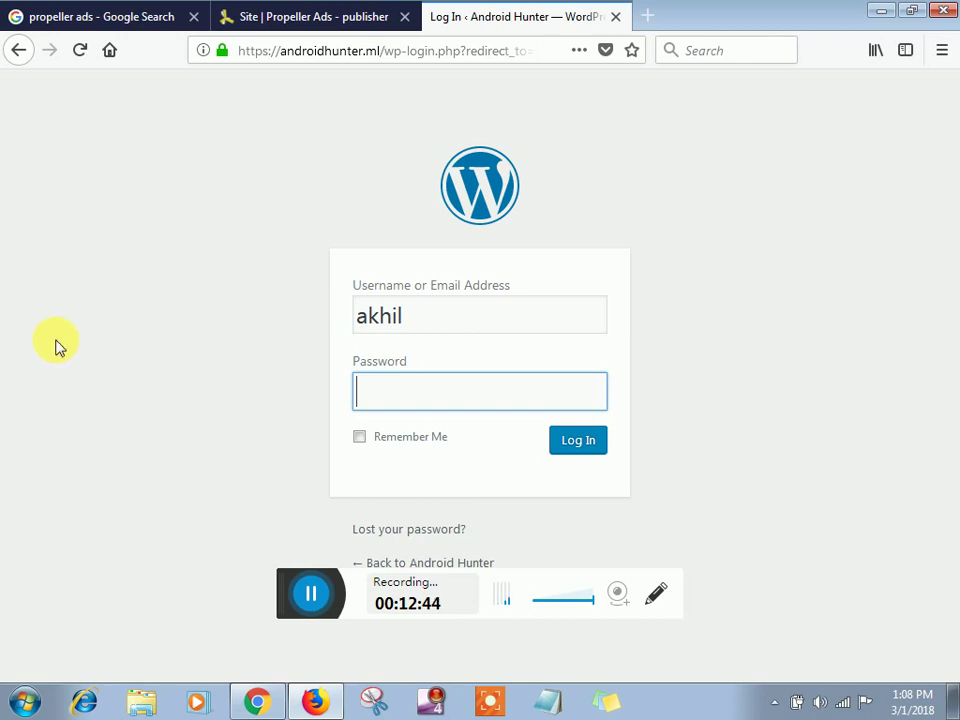
pyautogui.write('******')
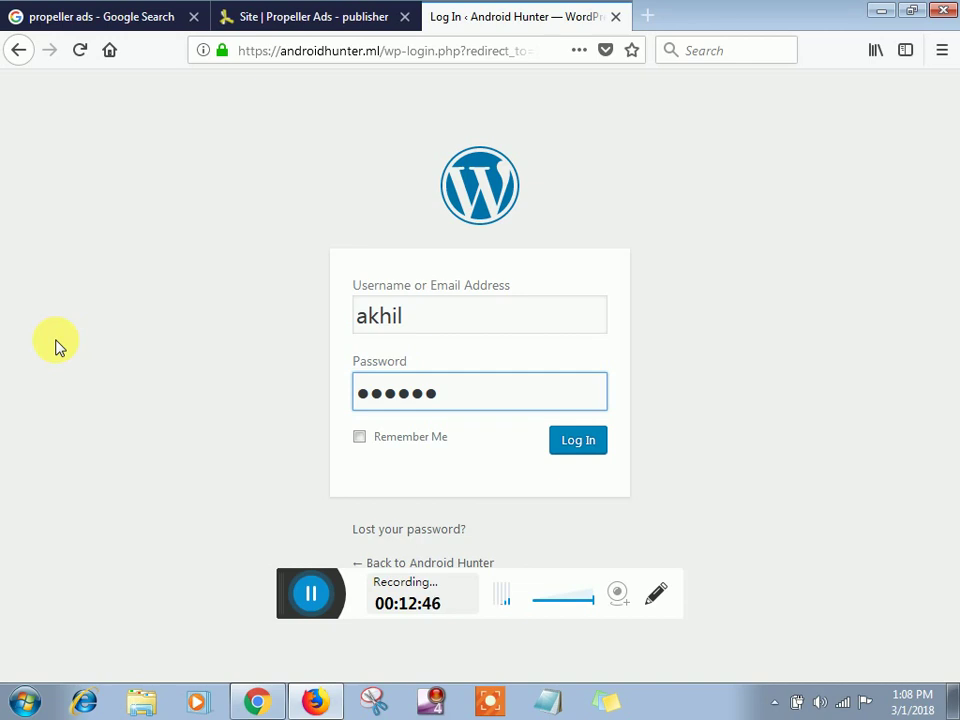
pyautogui.write('***')
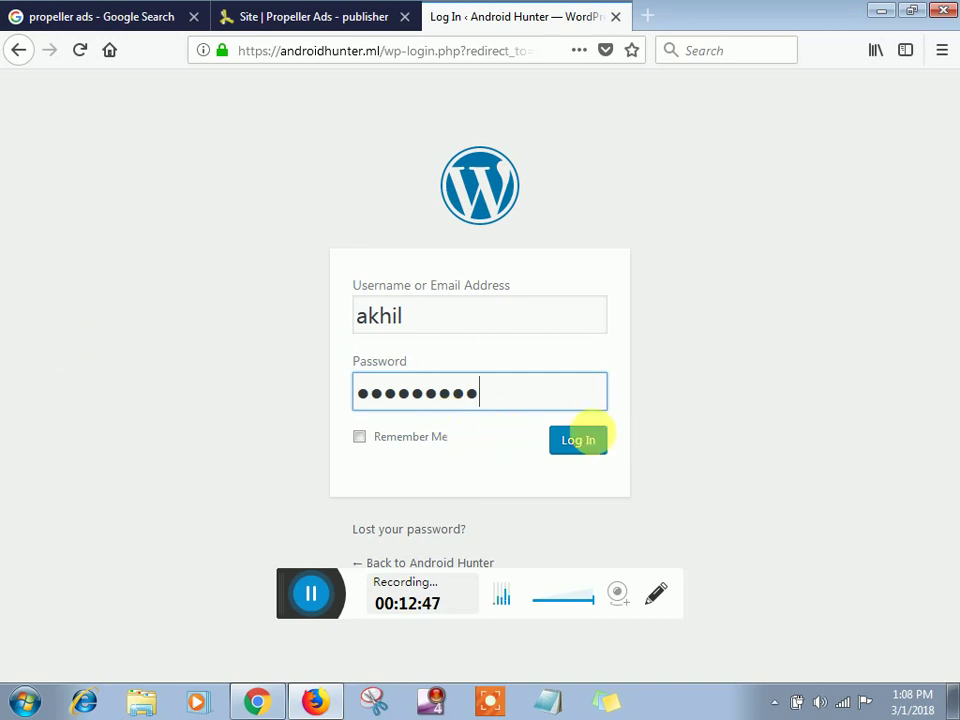
pyautogui.click(585, 441)
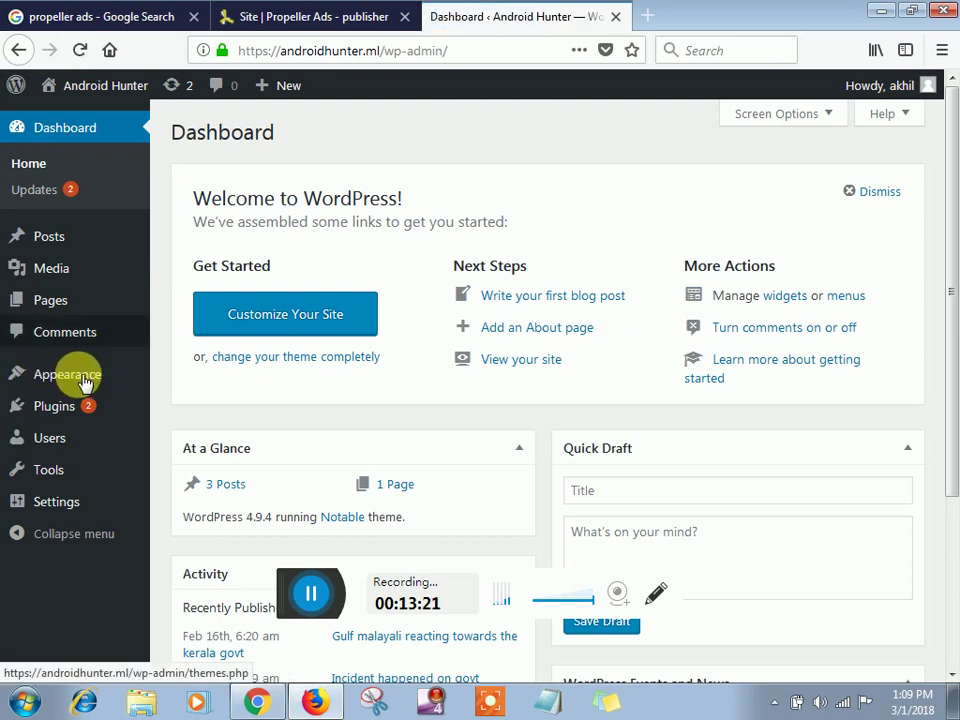
# Step: Open the Notable theme's Theme Header file (header.php) in the WordPress theme editor
pyautogui.click(84, 381)
pyautogui.moveTo(82, 380)
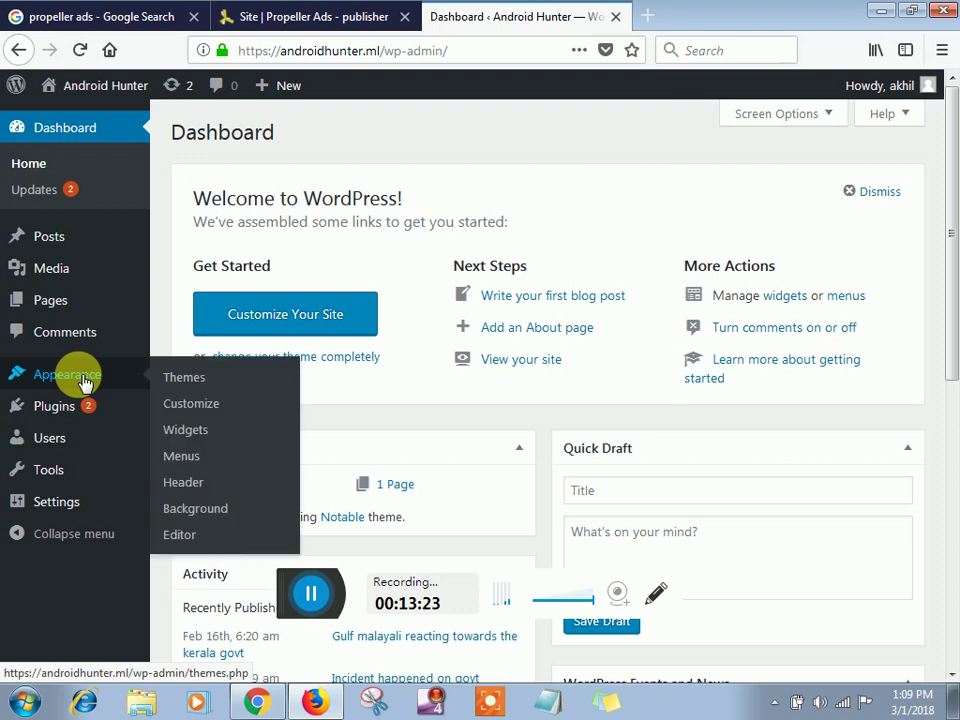
pyautogui.click(187, 537)
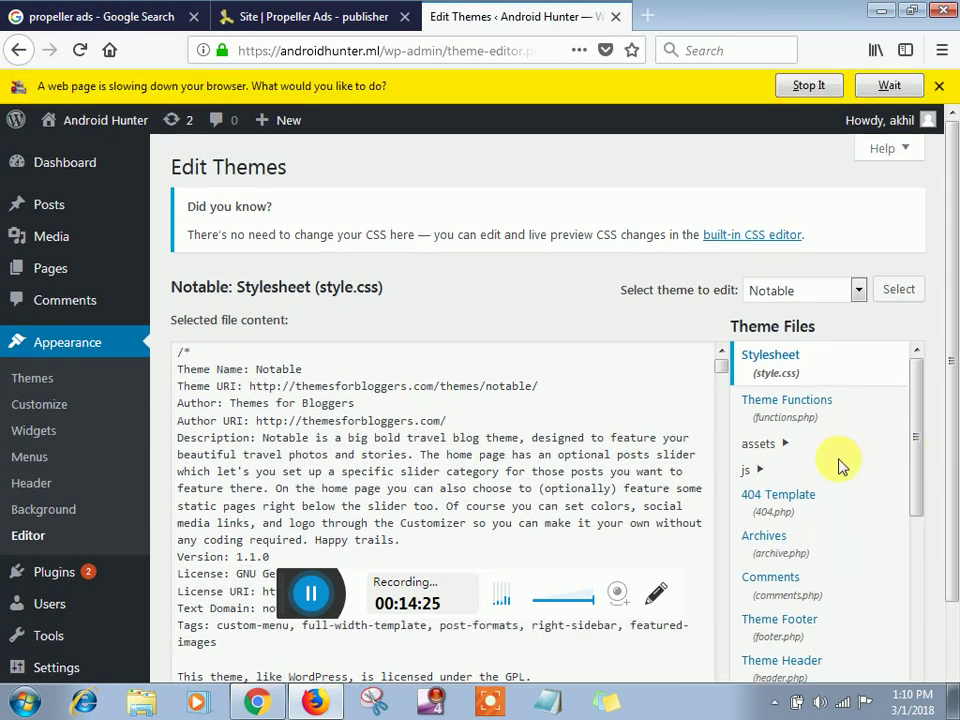
pyautogui.scroll(-2, 840, 466)
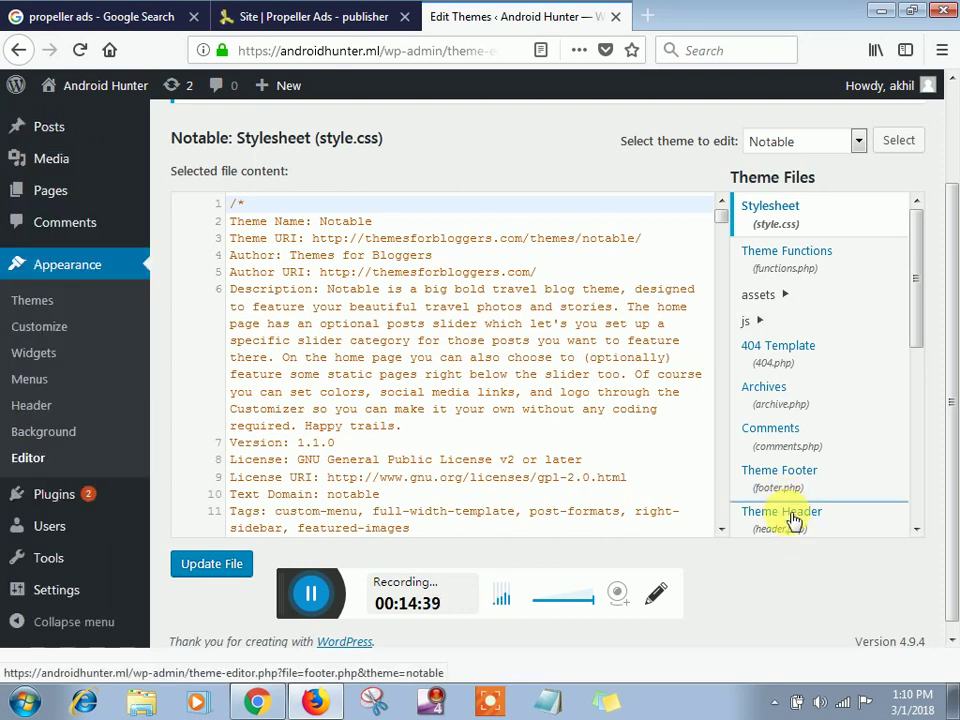
pyautogui.click(795, 519)
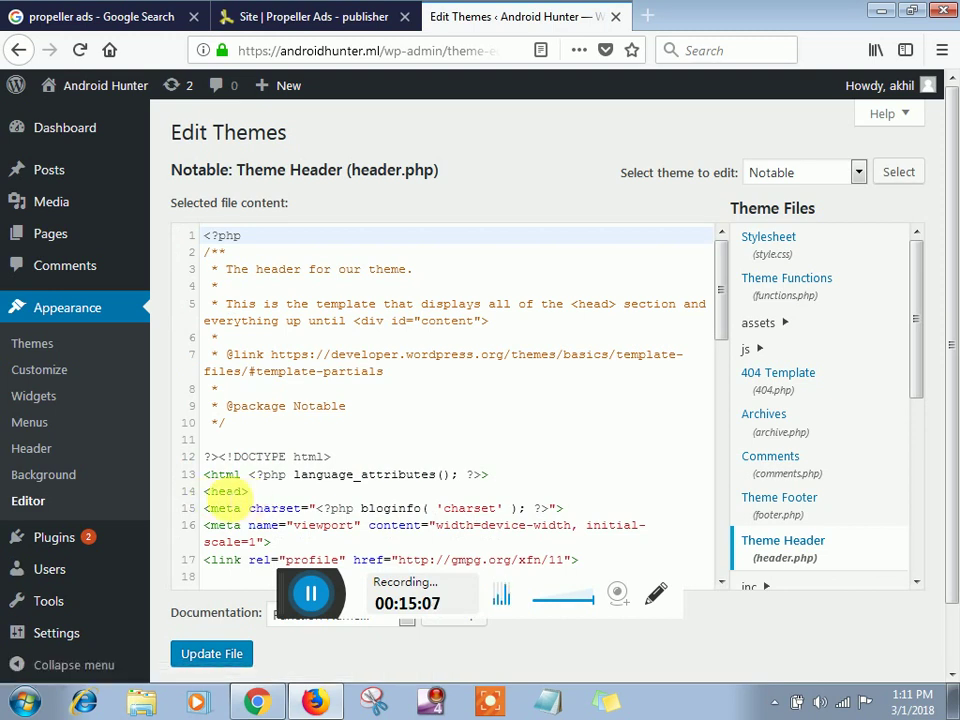
# Step: Paste the copied propeller verification meta tag on a new line directly below the opening <head> tag in header.php
pyautogui.click(245, 492)
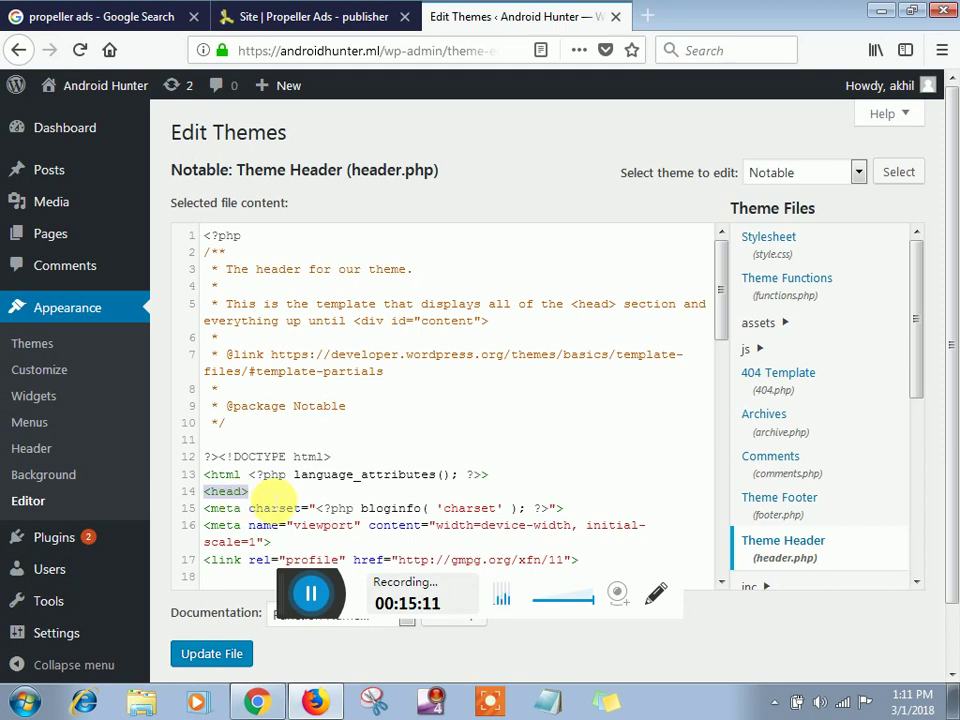
pyautogui.click(272, 493)
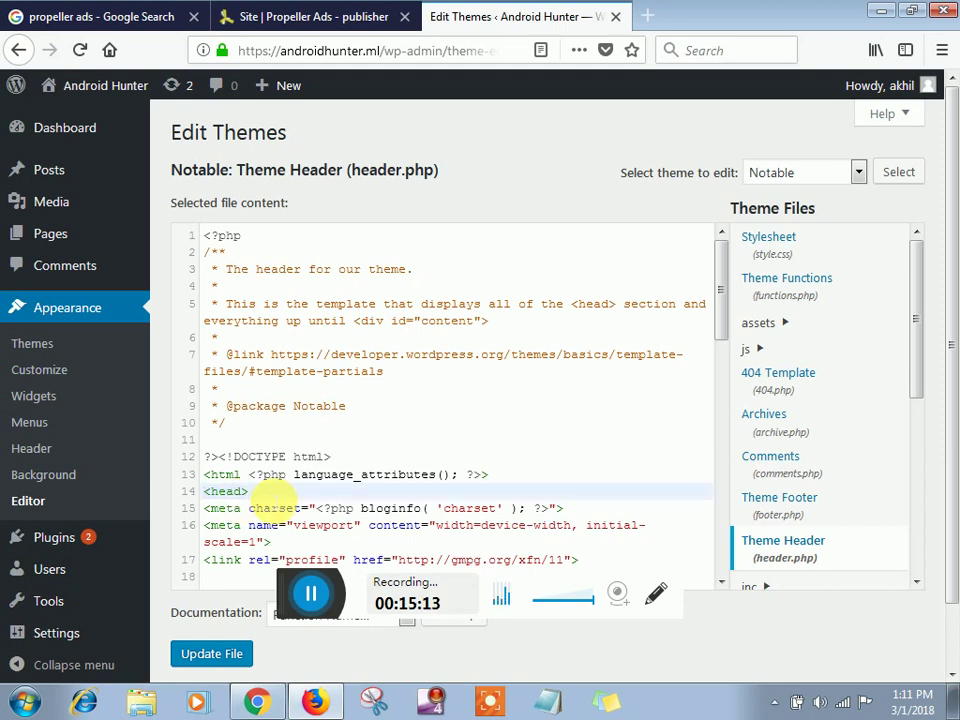
pyautogui.press('Return')
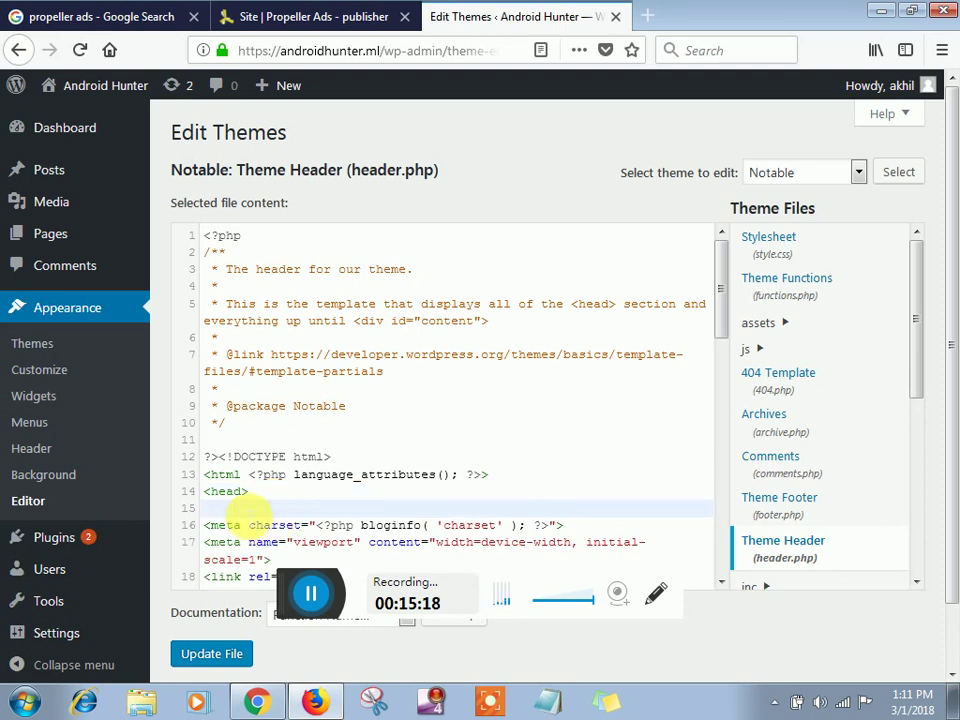
pyautogui.rightClick(246, 510)
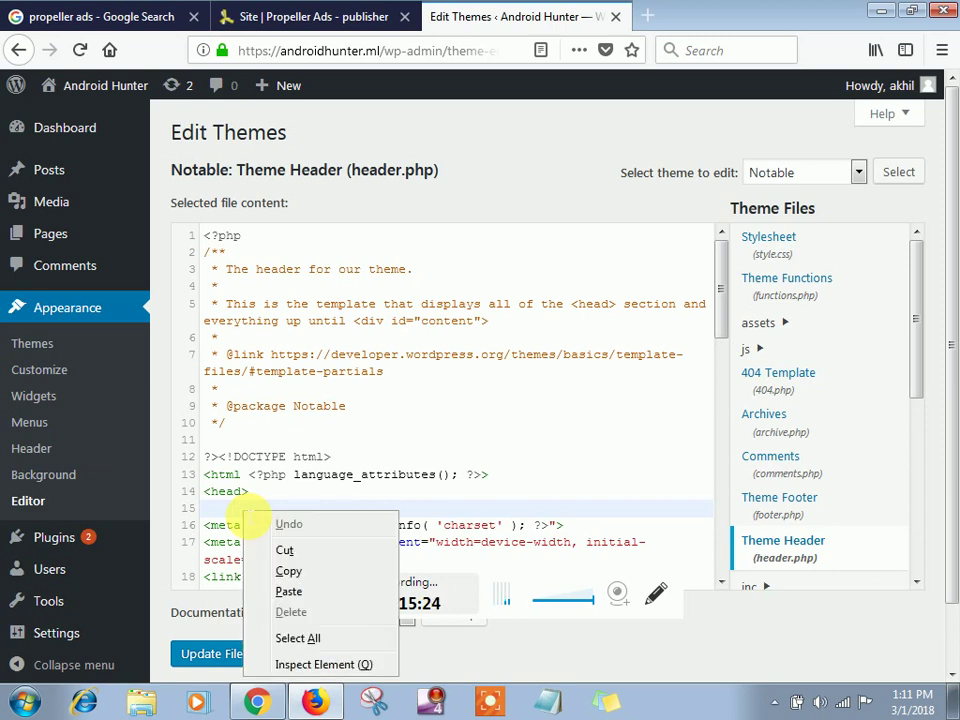
pyautogui.click(286, 593)
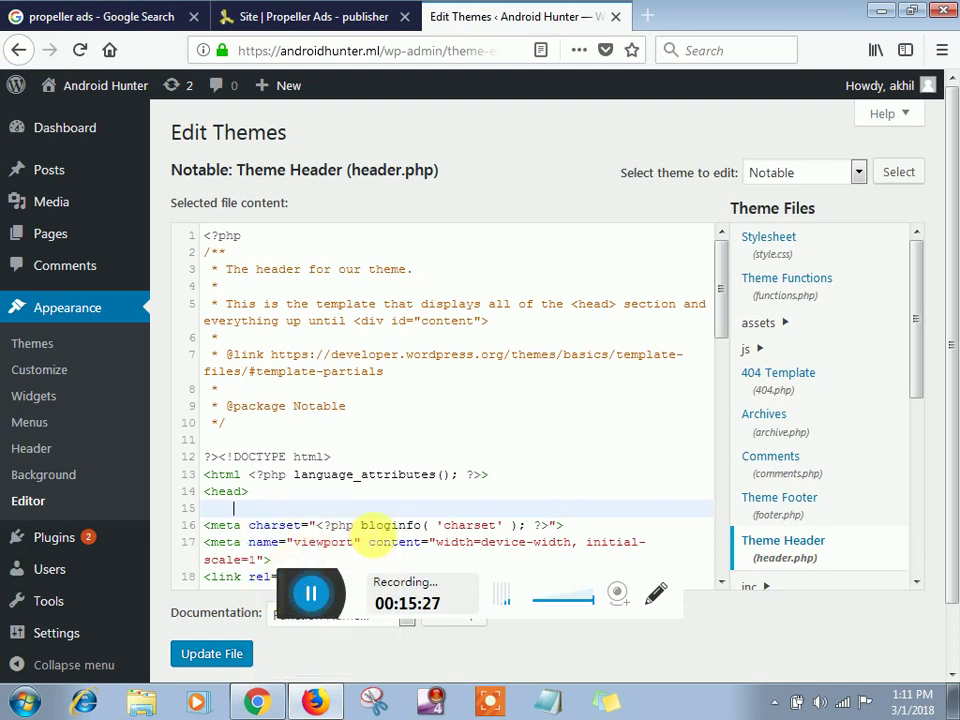
pyautogui.write('<meta name="propeller" content="71ffe25e5231952fee499d5e10ceca3e">')
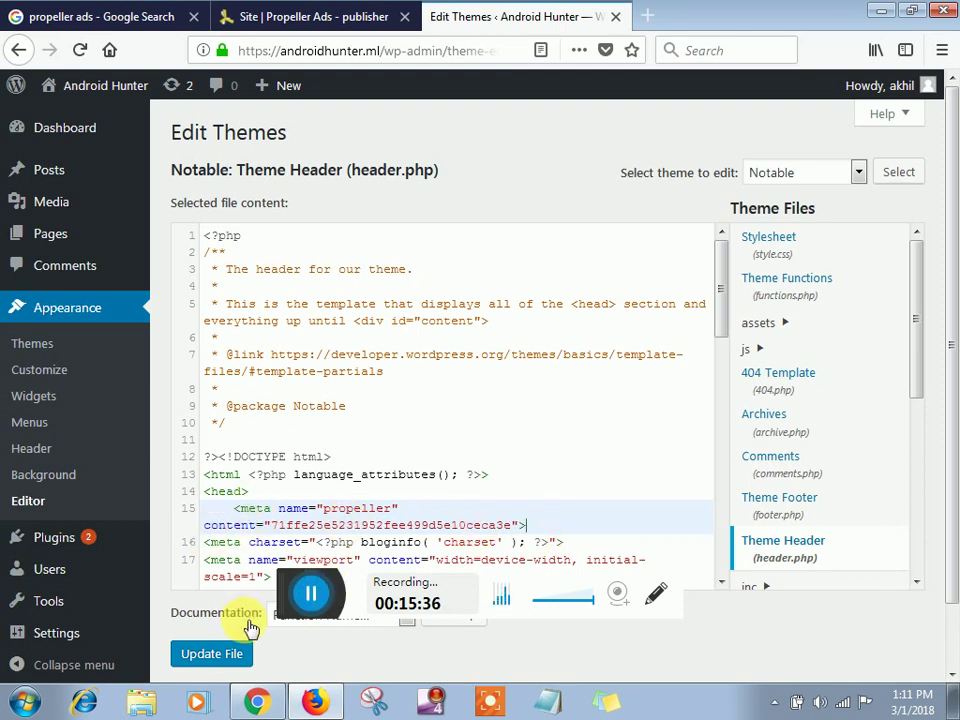
# Step: Try to save the edited header.php file, read the resulting notice and dismiss it
pyautogui.click(213, 658)
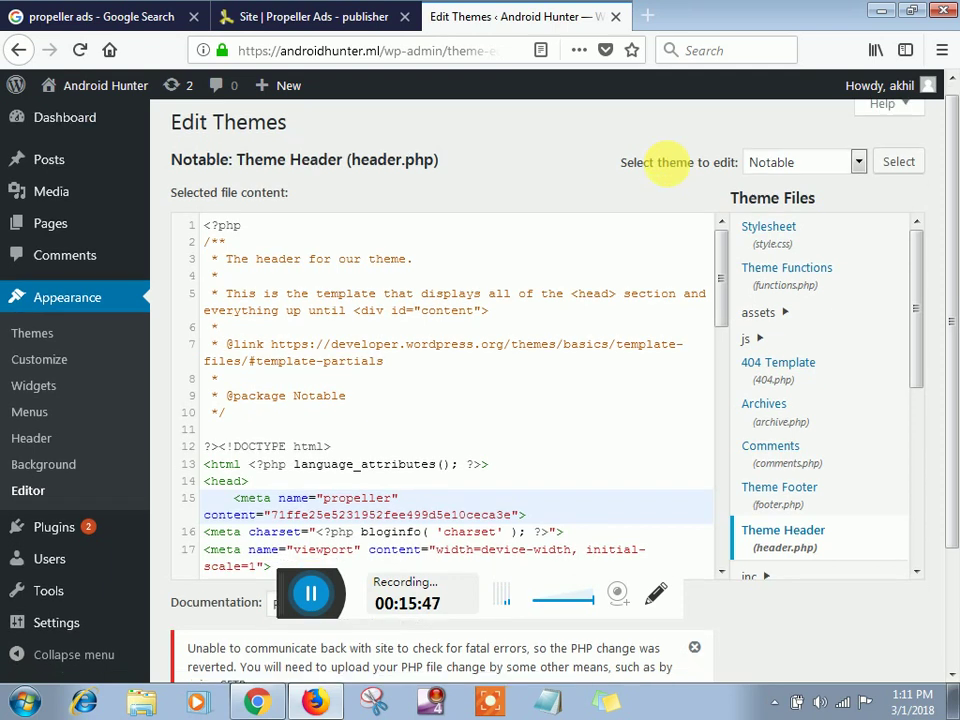
pyautogui.scroll(-2, 673, 171)
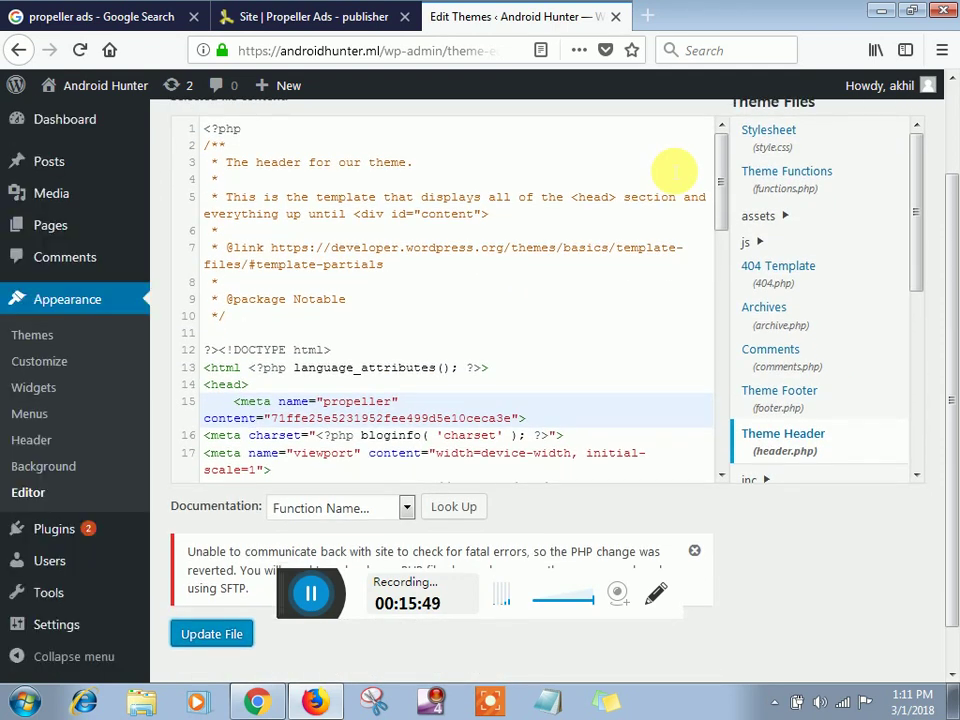
pyautogui.scroll(2, 673, 171)
pyautogui.scroll(-3, 673, 171)
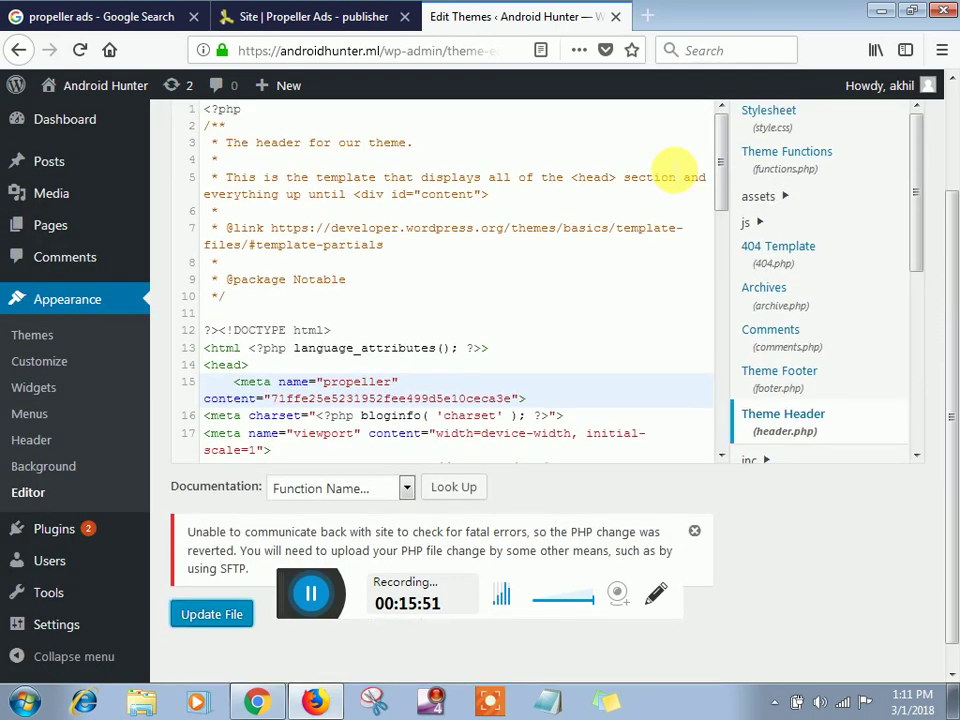
pyautogui.scroll(-1, 485, 214)
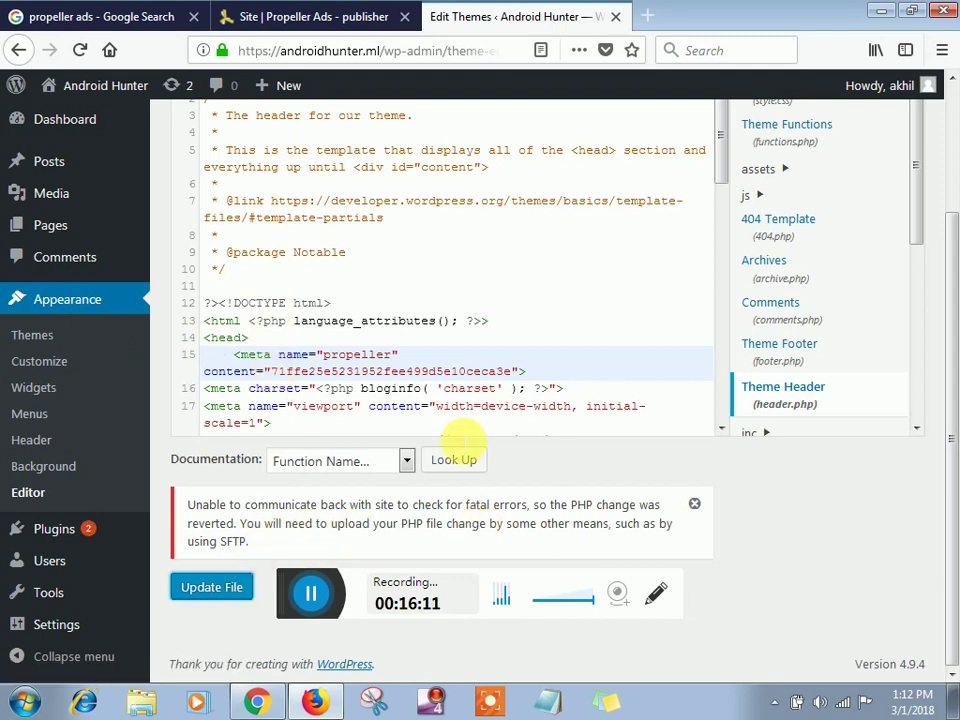
pyautogui.click(696, 506)
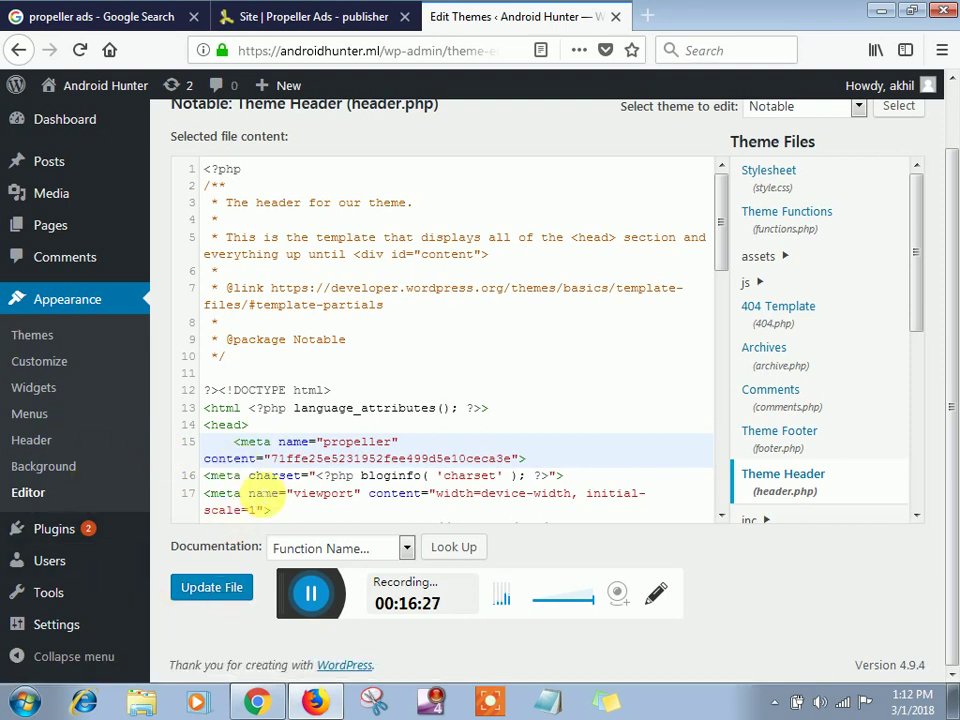
# Step: Switch to the PropellerAds tab, request domain verification for androidhunter.ml, and reopen that site from the sites list
pyautogui.click(233, 18)
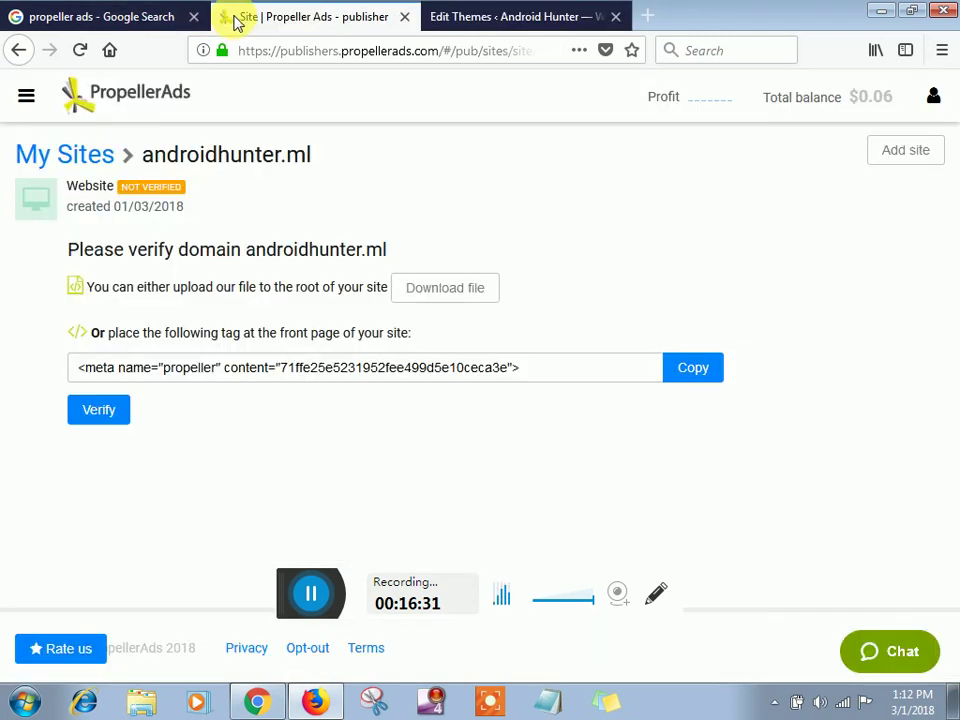
pyautogui.click(115, 421)
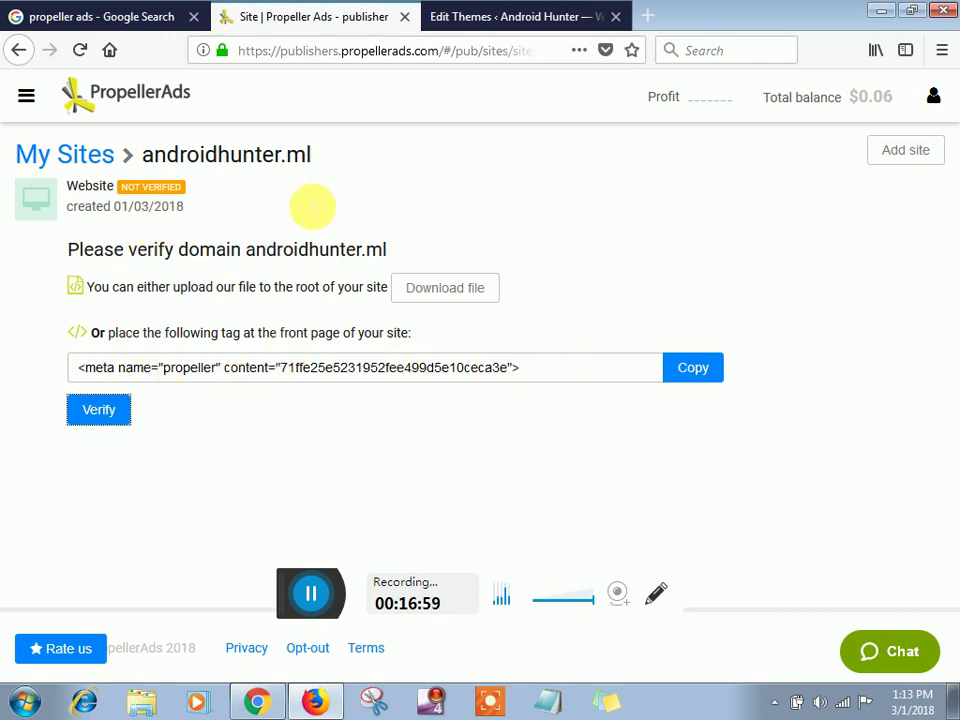
pyautogui.click(26, 95)
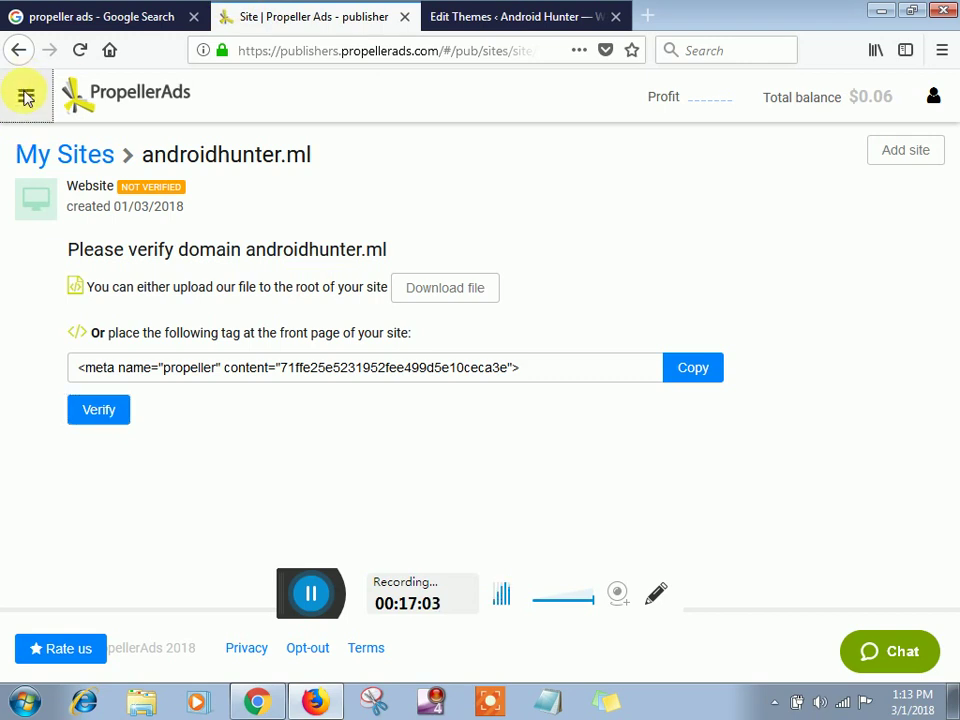
pyautogui.click(27, 98)
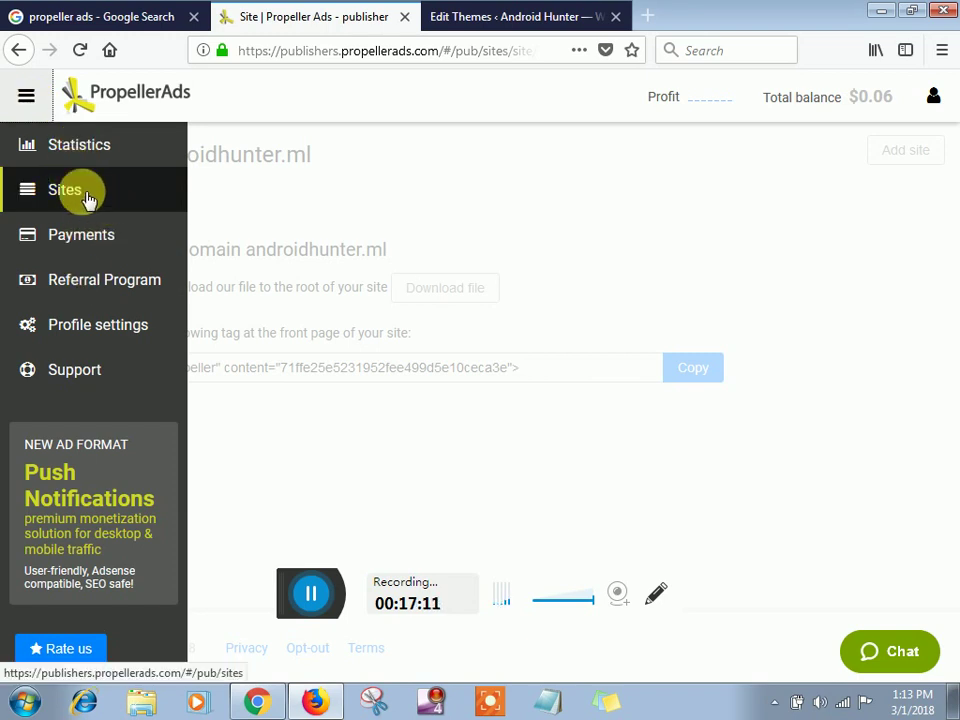
pyautogui.click(86, 196)
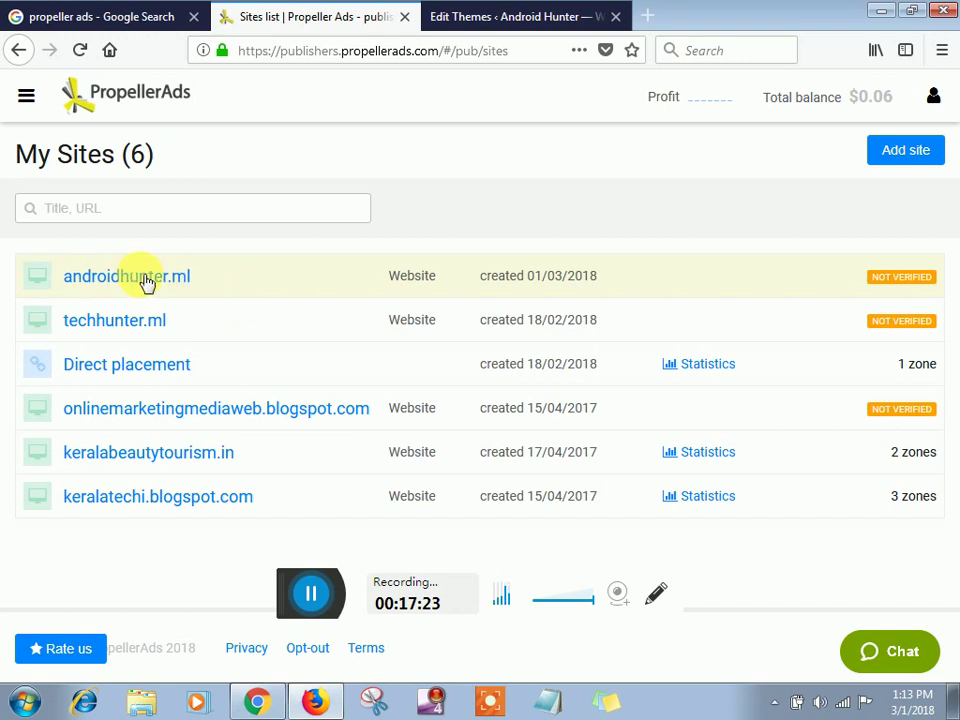
pyautogui.click(145, 281)
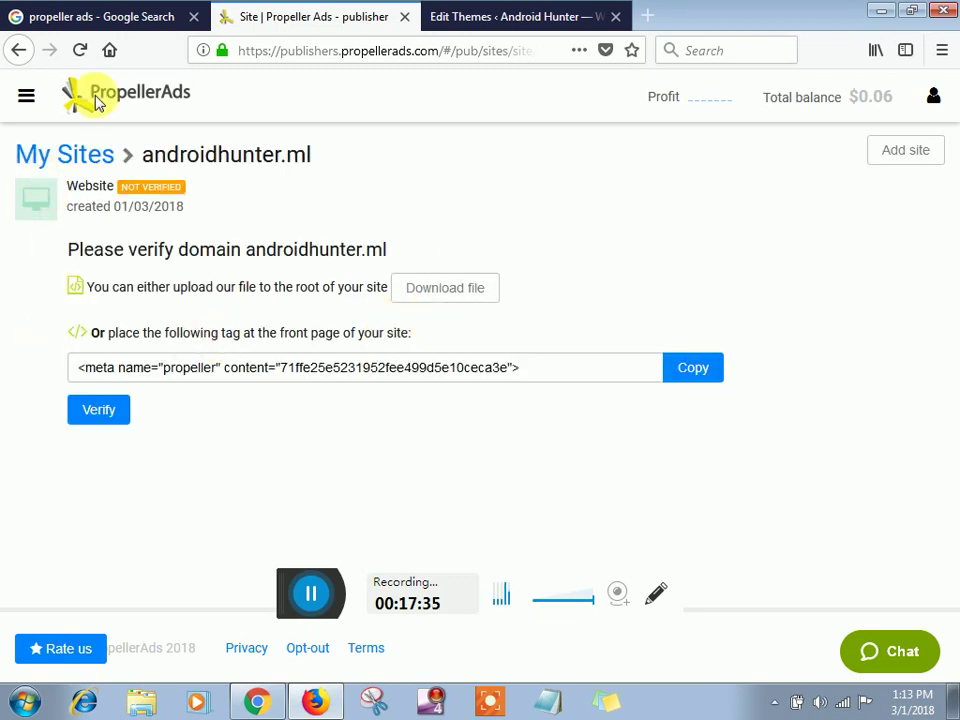
# Step: Return to the sites list and open keralabeautytourism.in to view its ad zones
pyautogui.click(19, 49)
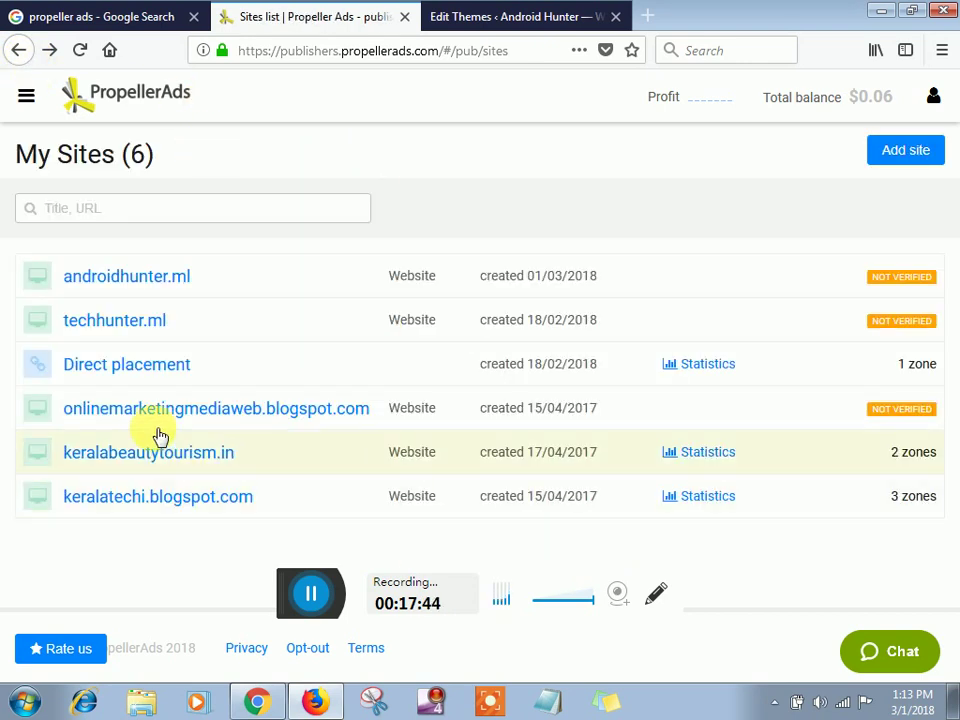
pyautogui.click(160, 458)
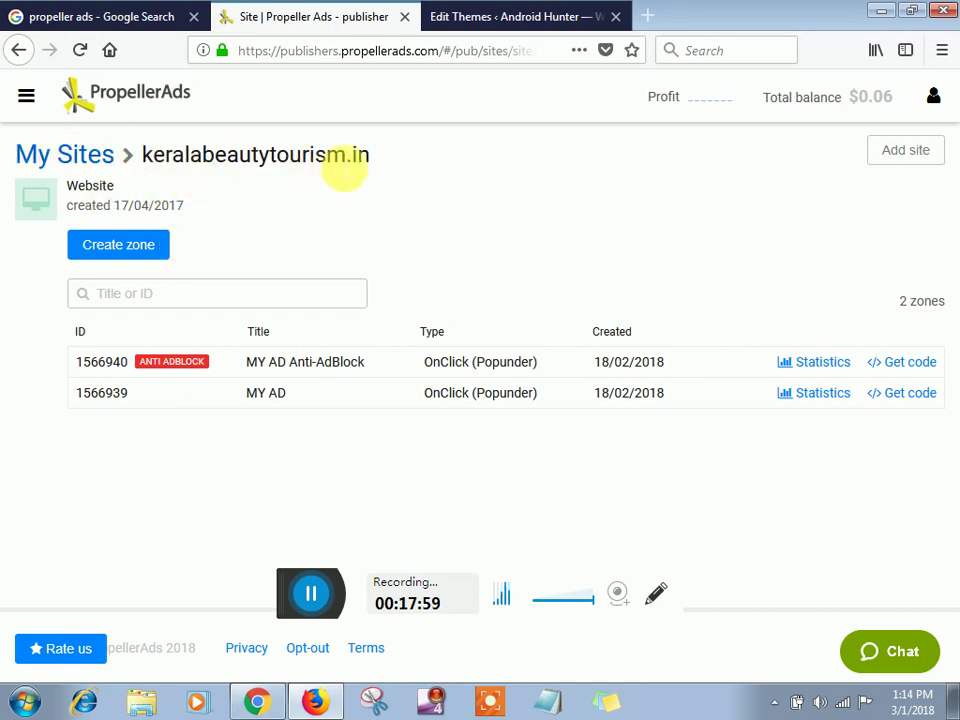
pyautogui.moveTo(372, 155); pyautogui.dragTo(80, 150)
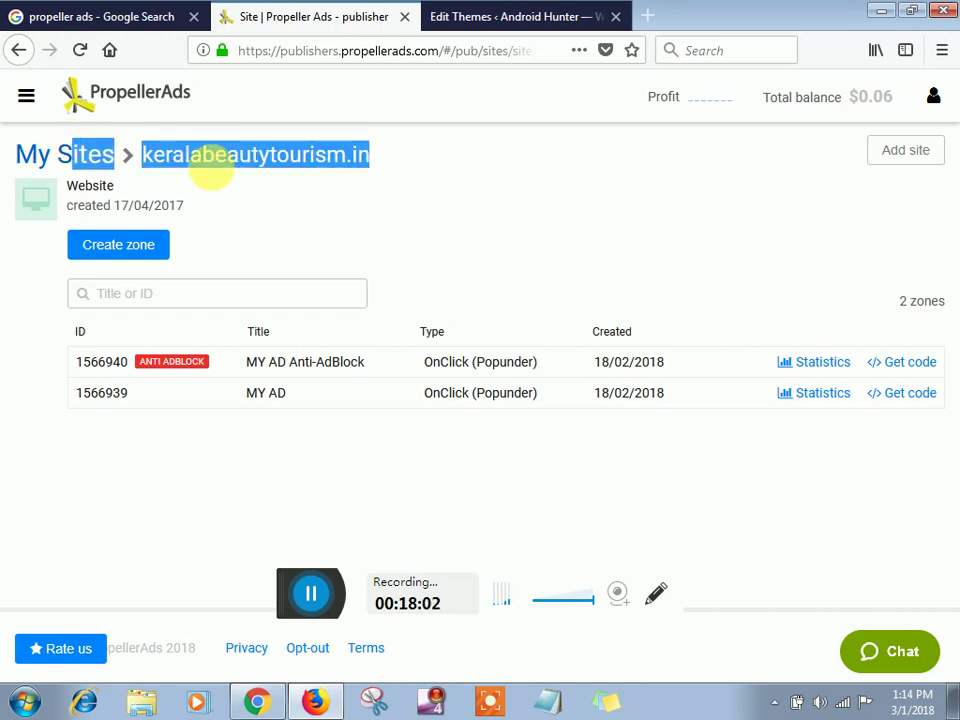
pyautogui.click(389, 220)
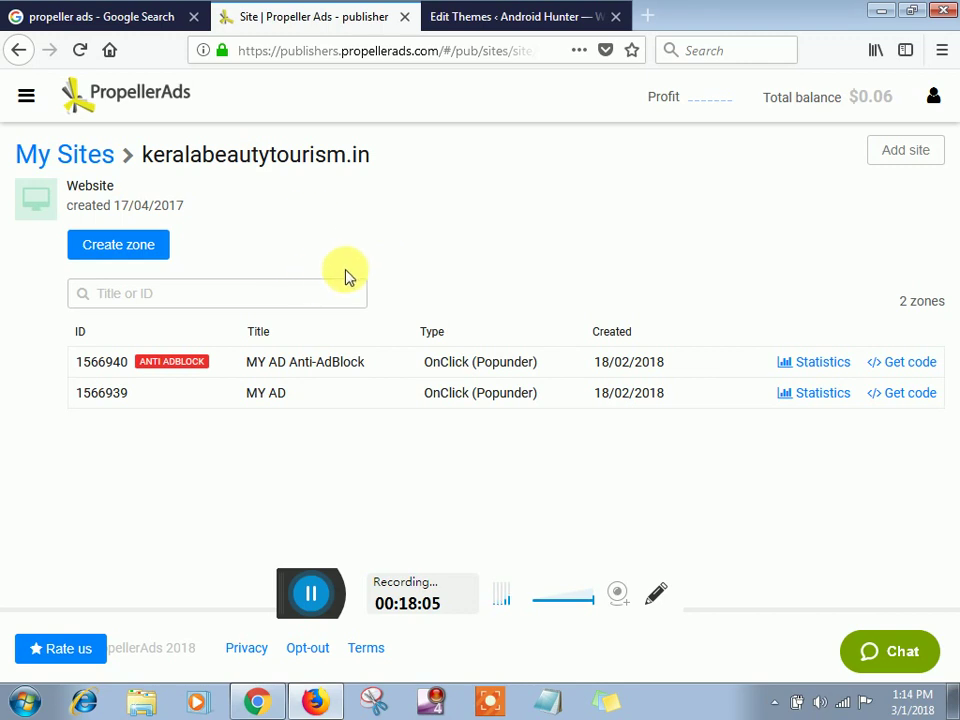
# Step: Create a new ad zone named ad1 for keralabeautytourism.in with the Onclick (Popunder) type, keeping monetization of AdBlock visitors enabled
pyautogui.click(130, 254)
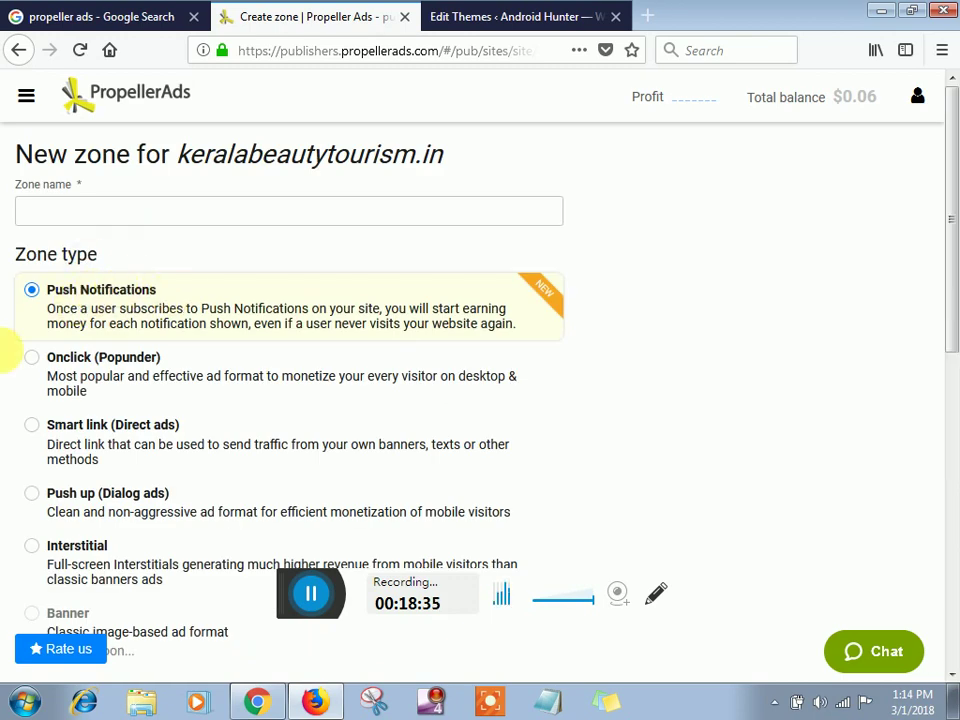
pyautogui.click(33, 358)
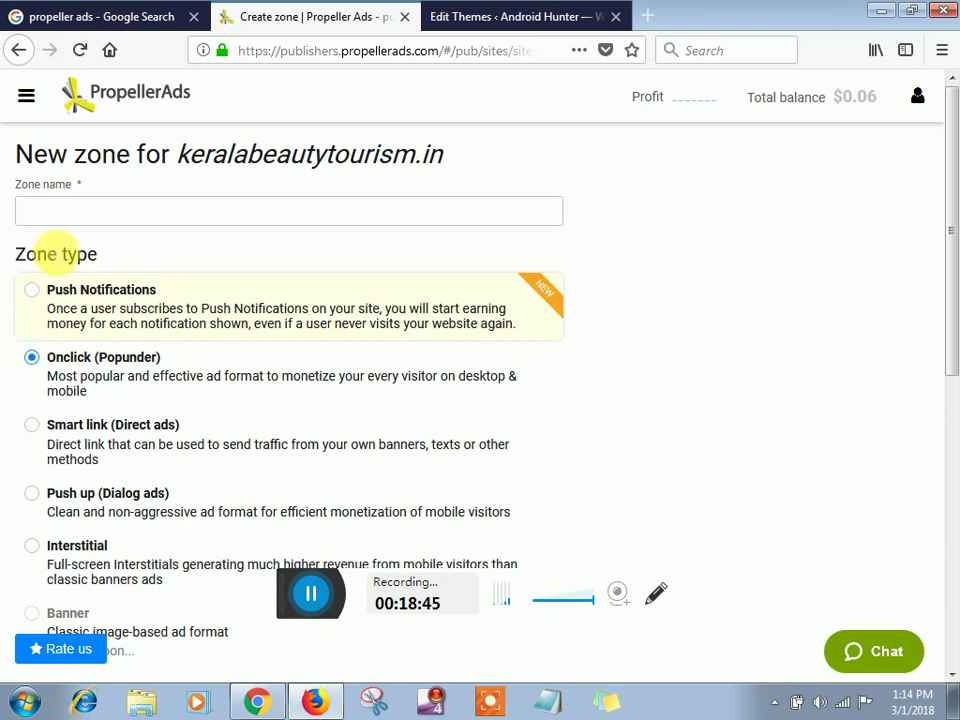
pyautogui.click(64, 218)
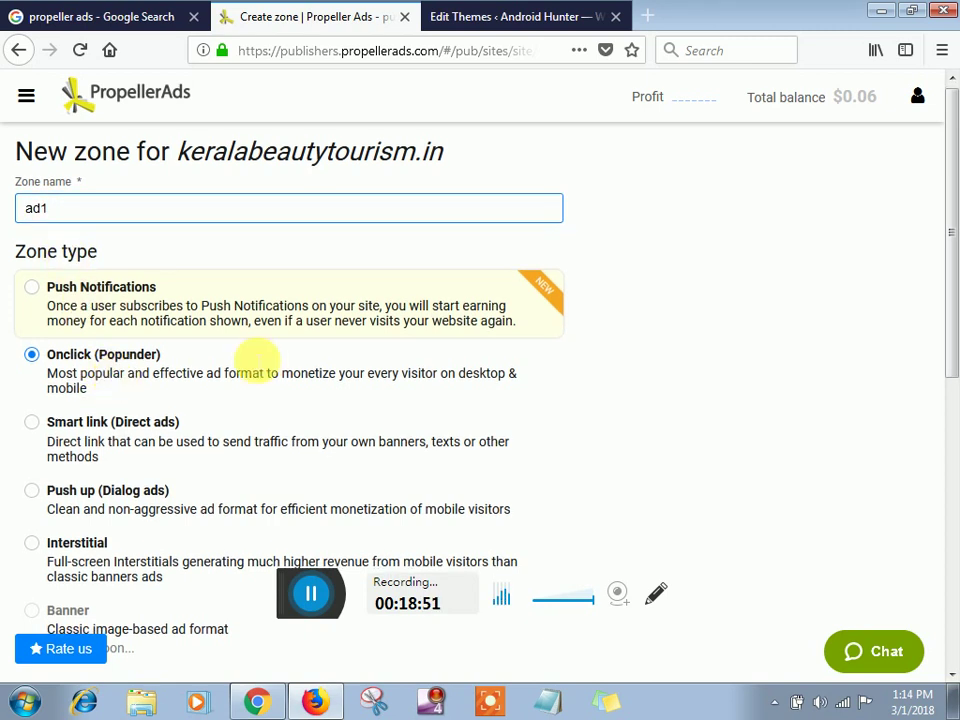
pyautogui.scroll(-1, 500, 480)
pyautogui.scroll(-3, 527, 492)
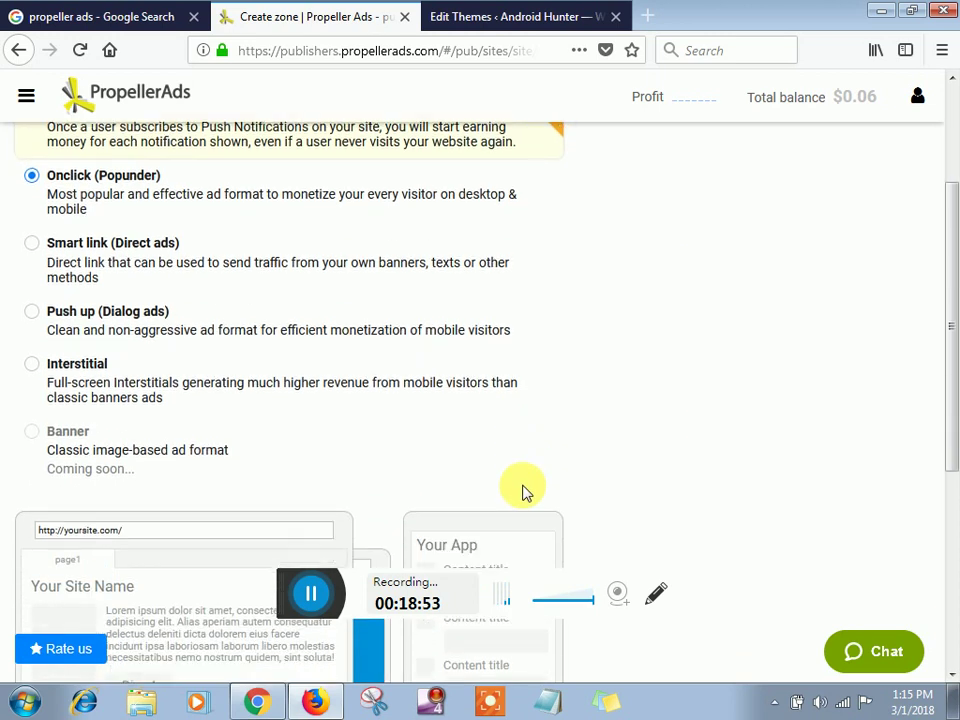
pyautogui.scroll(-7, 522, 488)
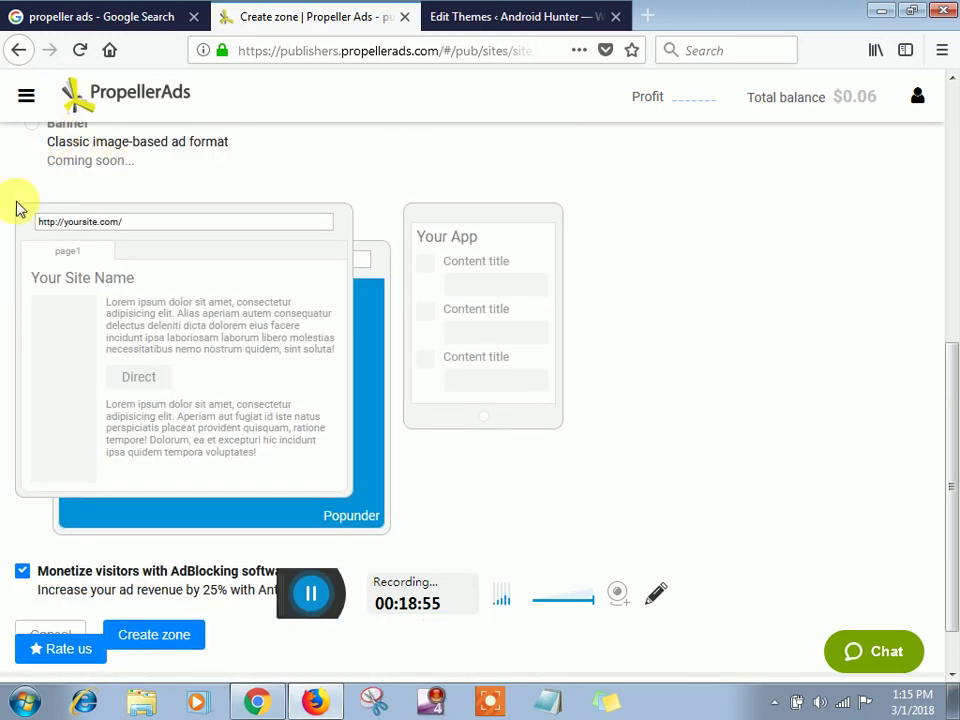
pyautogui.scroll(-2, 117, 440)
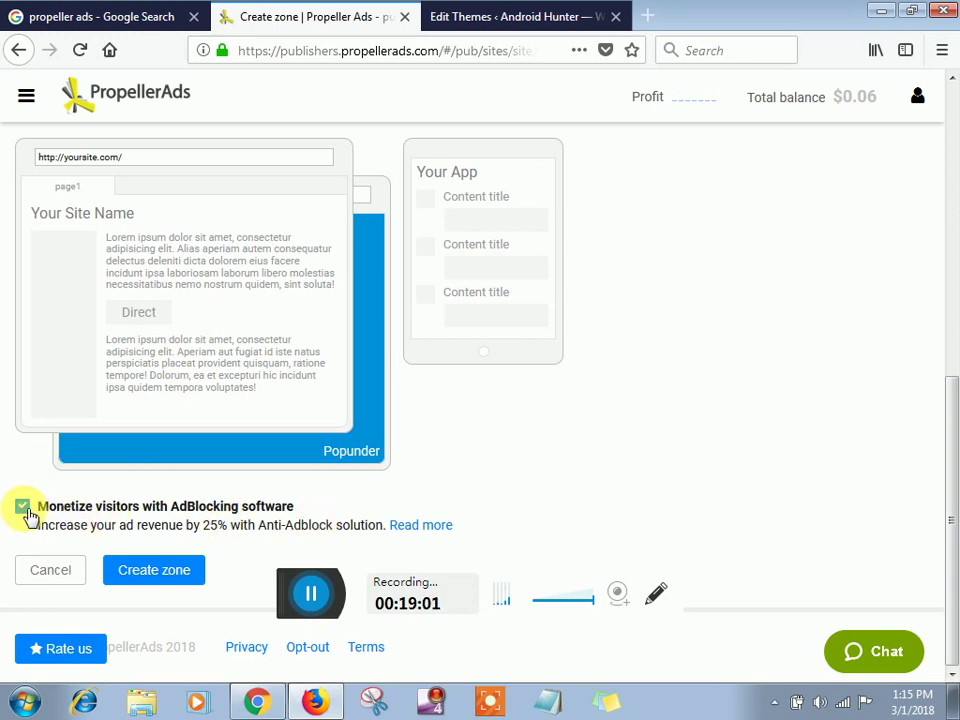
pyautogui.click(140, 570)
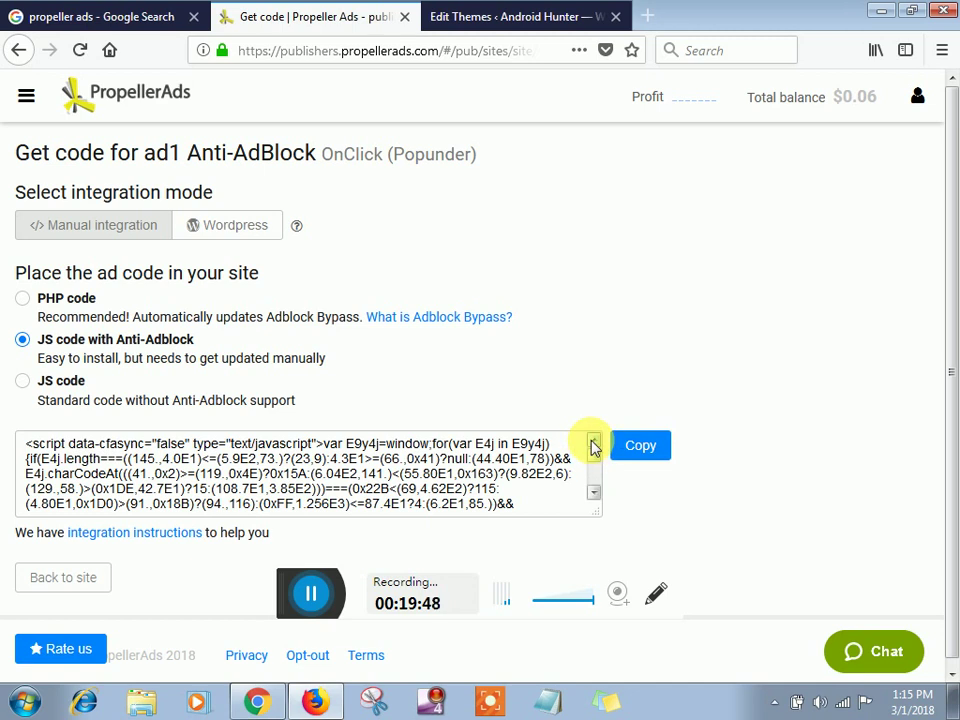
# Step: Display the PHP version of the ad1 Anti-AdBlock zone's ad code and read through it
pyautogui.click(593, 447)
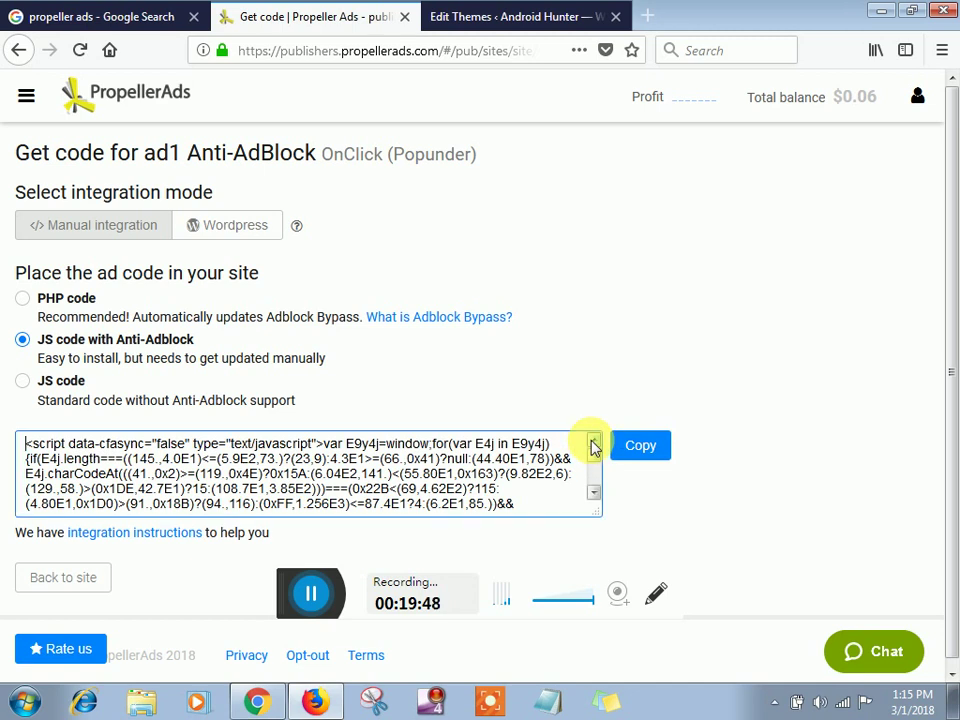
pyautogui.click(22, 300)
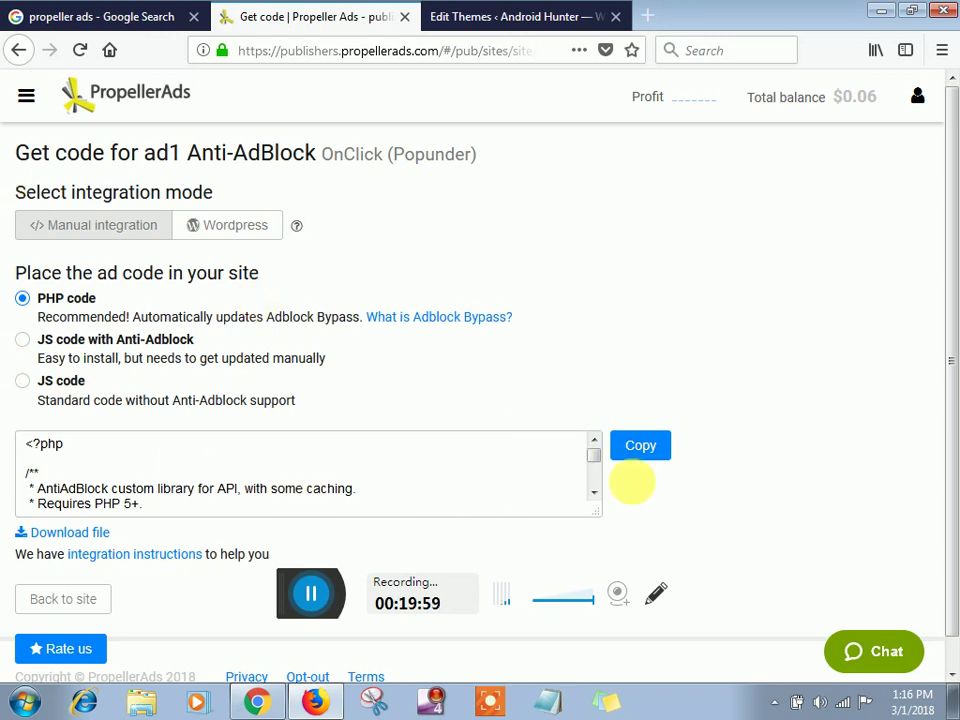
pyautogui.click(594, 492)
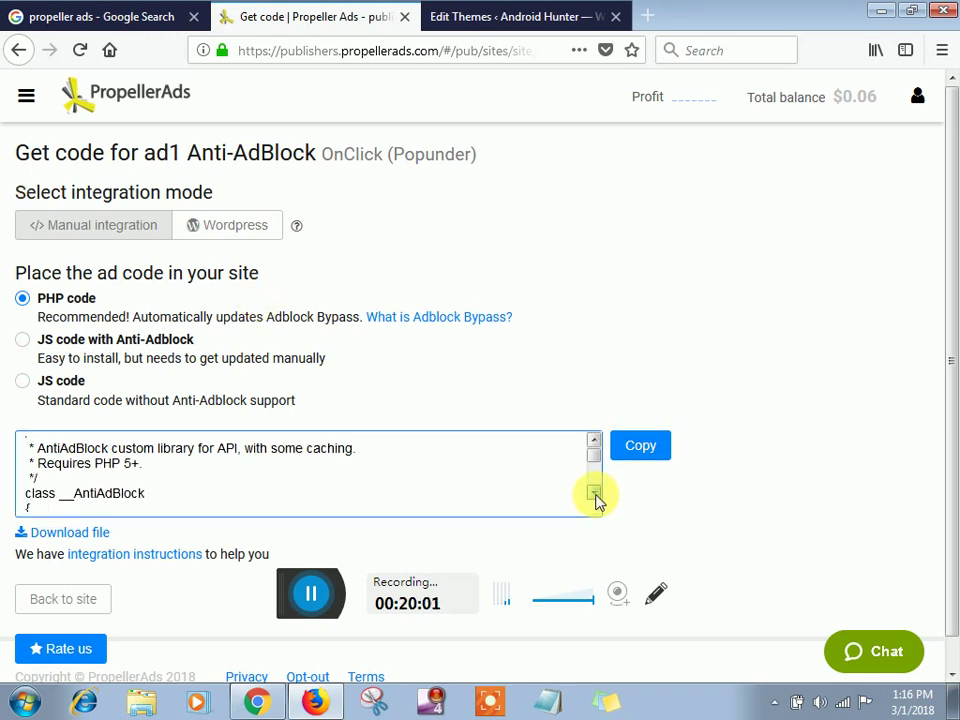
pyautogui.click(594, 492)
pyautogui.click(594, 492)
pyautogui.click(594, 492)
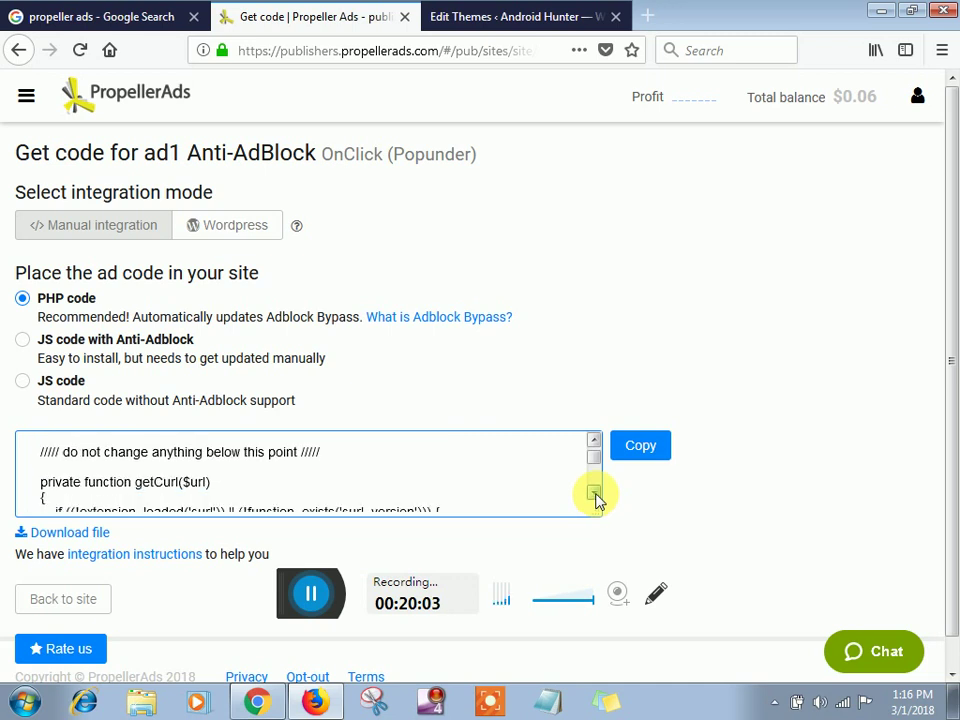
pyautogui.click(594, 492)
pyautogui.click(594, 492)
pyautogui.scroll(-3, 597, 446)
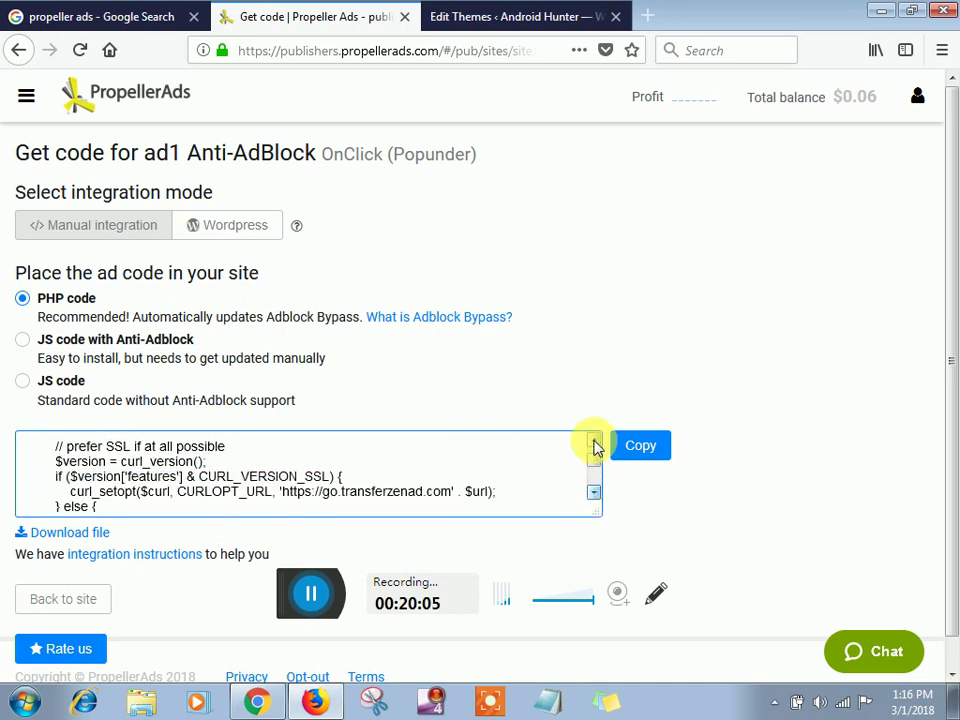
pyautogui.scroll(3, 594, 447)
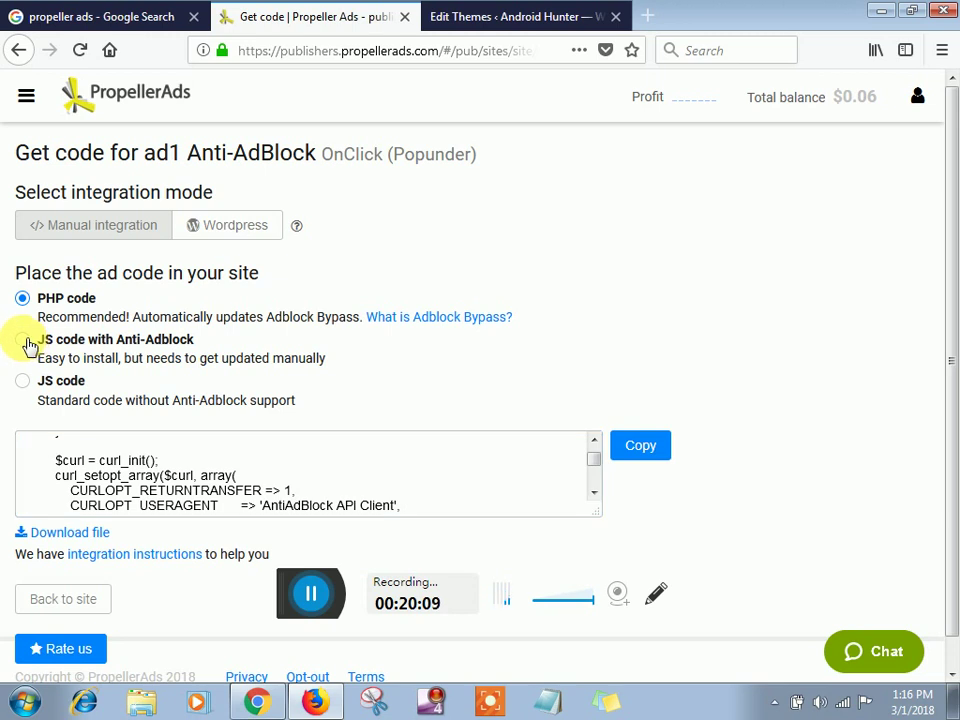
# Step: Compare the JS code with Anti-Adblock against the PHP code, and set the zone's integration mode to Wordpress
pyautogui.click(27, 341)
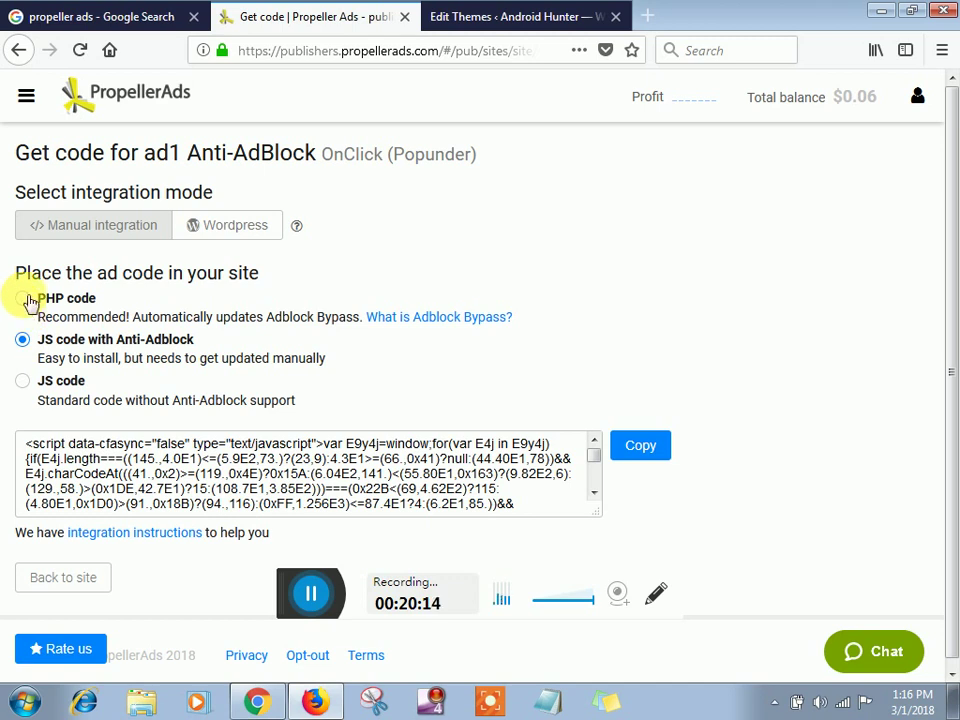
pyautogui.click(30, 301)
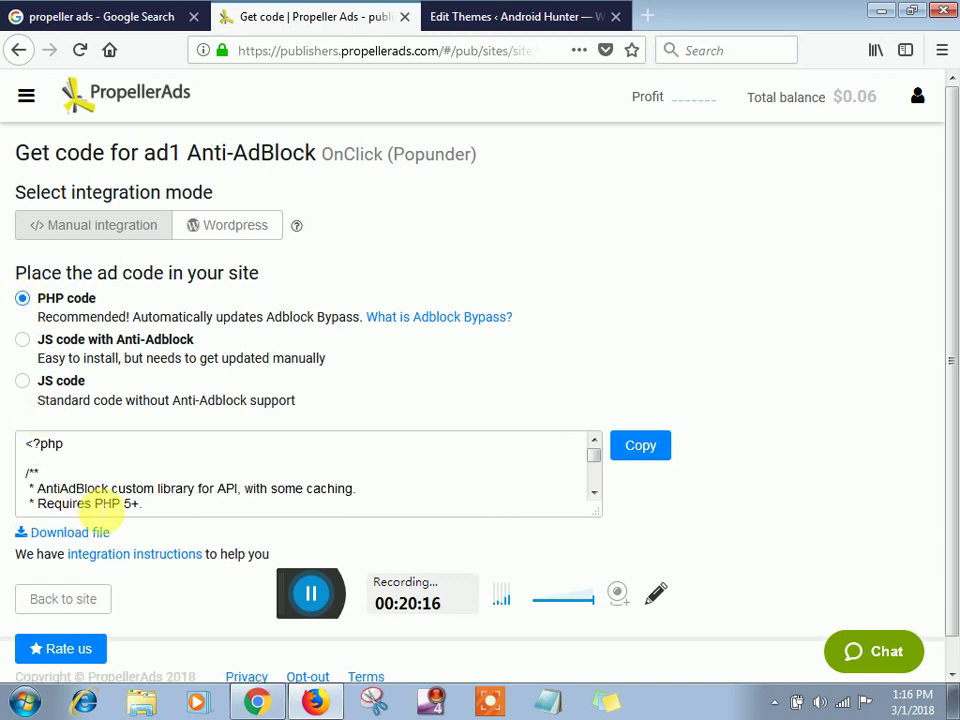
pyautogui.doubleClick(107, 504)
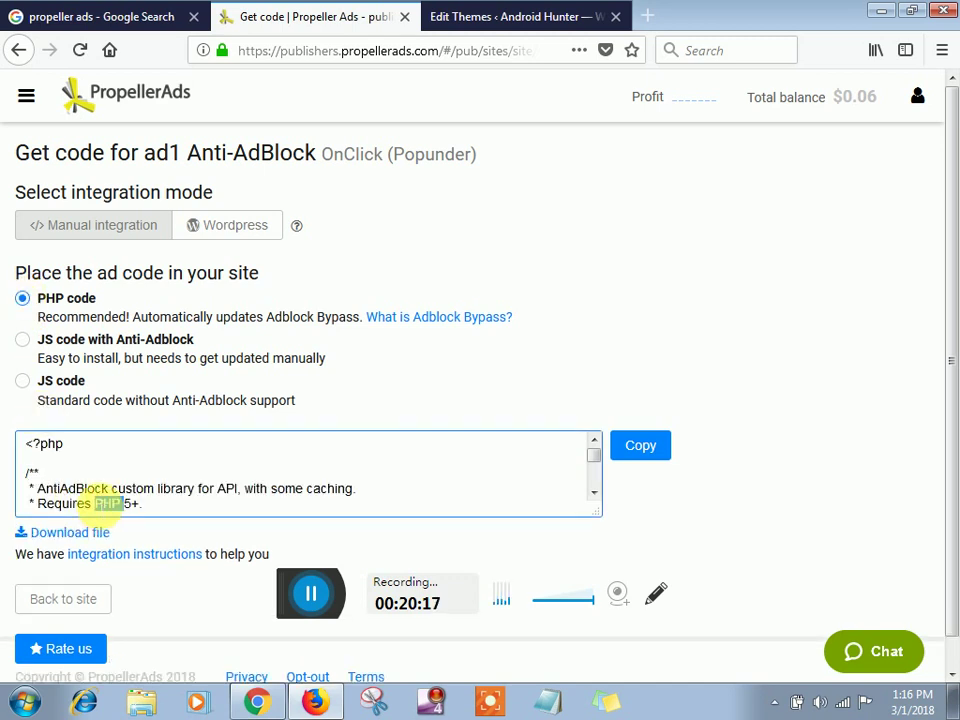
pyautogui.click(525, 418)
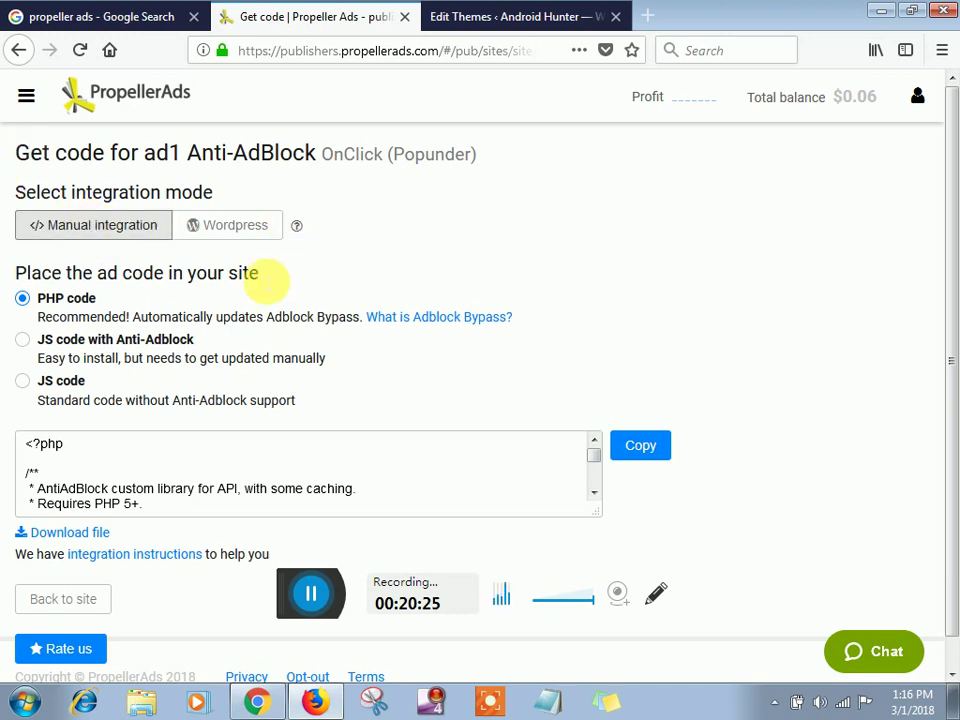
pyautogui.click(233, 235)
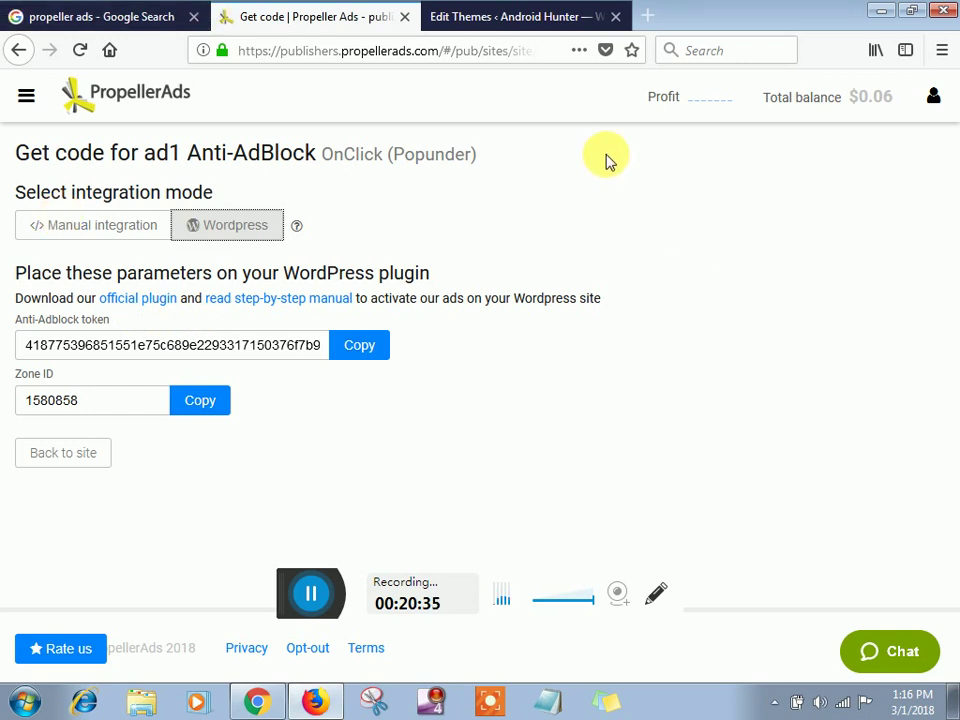
# Step: Switch to the Android Hunter WordPress admin tab and open the page for adding new plugins, leaving the theme editor without saving
pyautogui.click(443, 20)
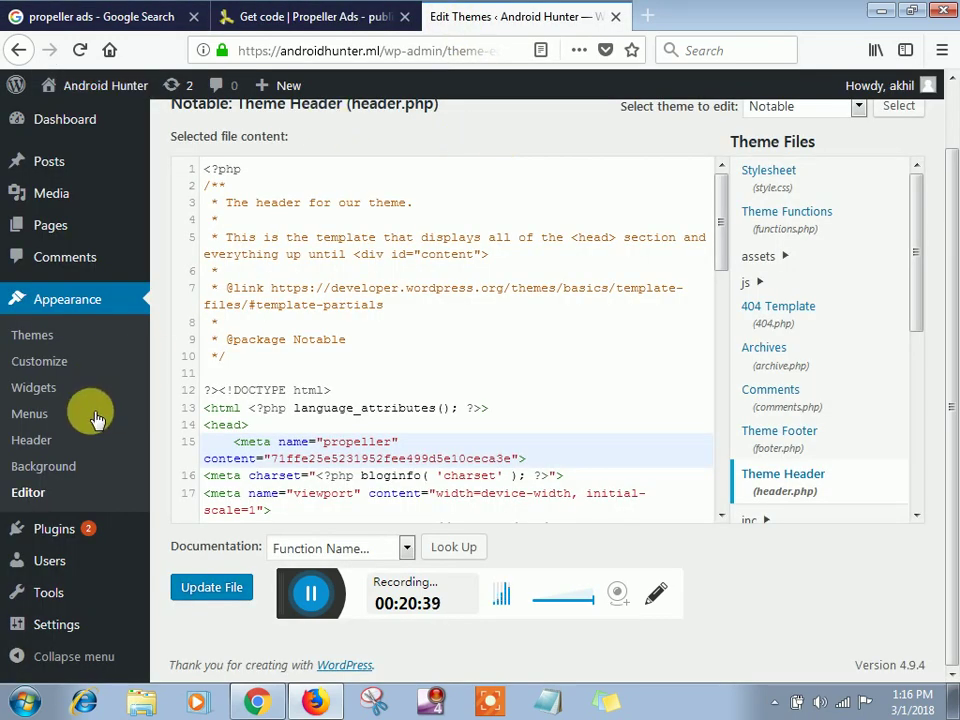
pyautogui.moveTo(70, 531)
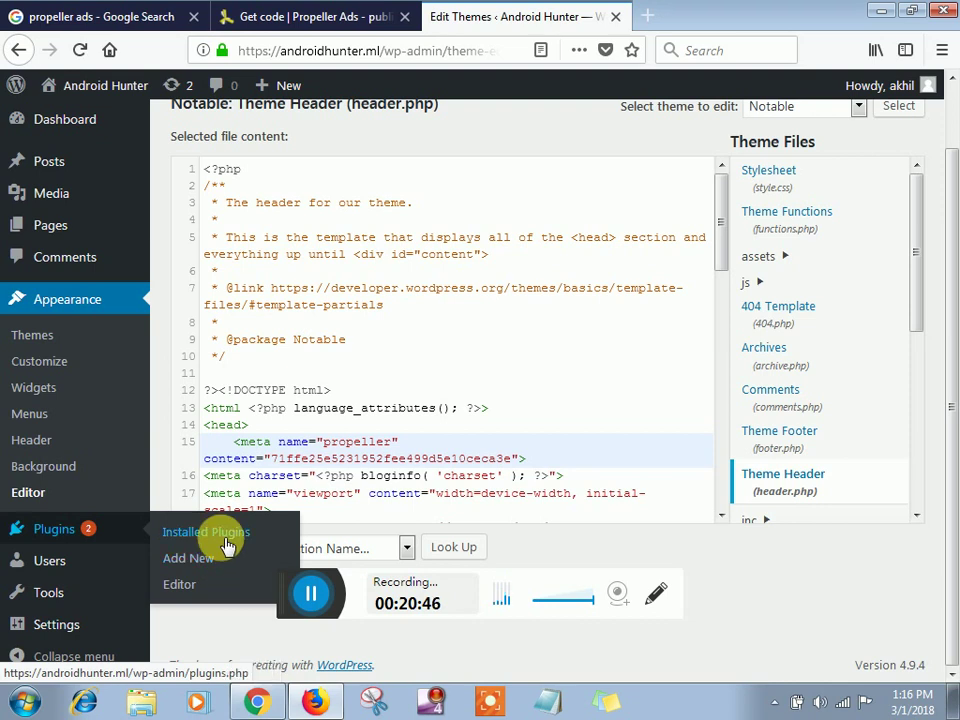
pyautogui.click(177, 566)
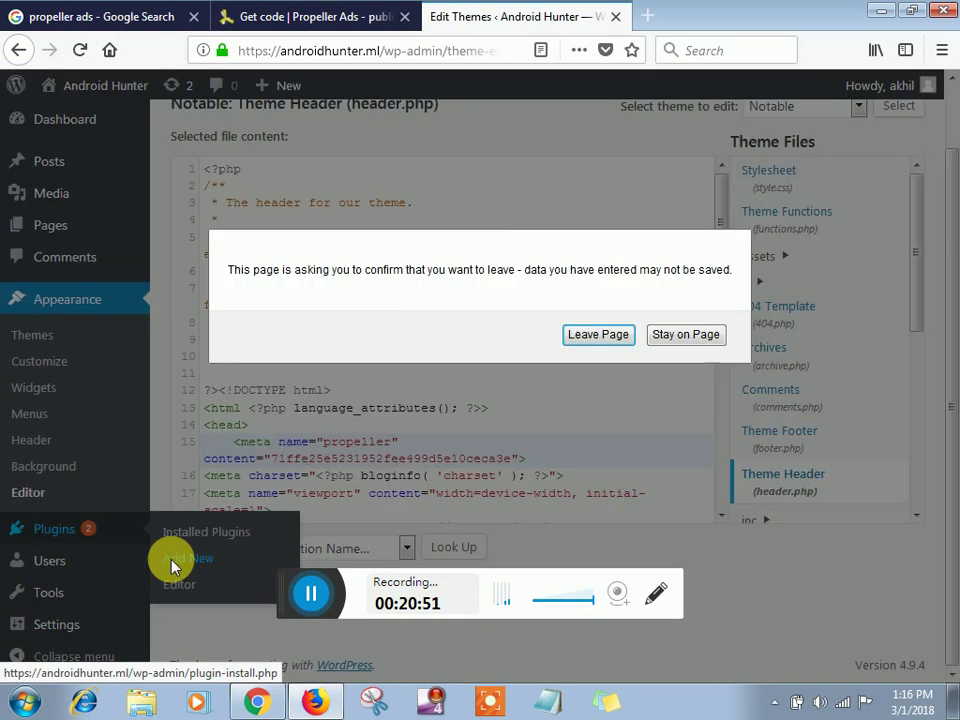
pyautogui.click(603, 333)
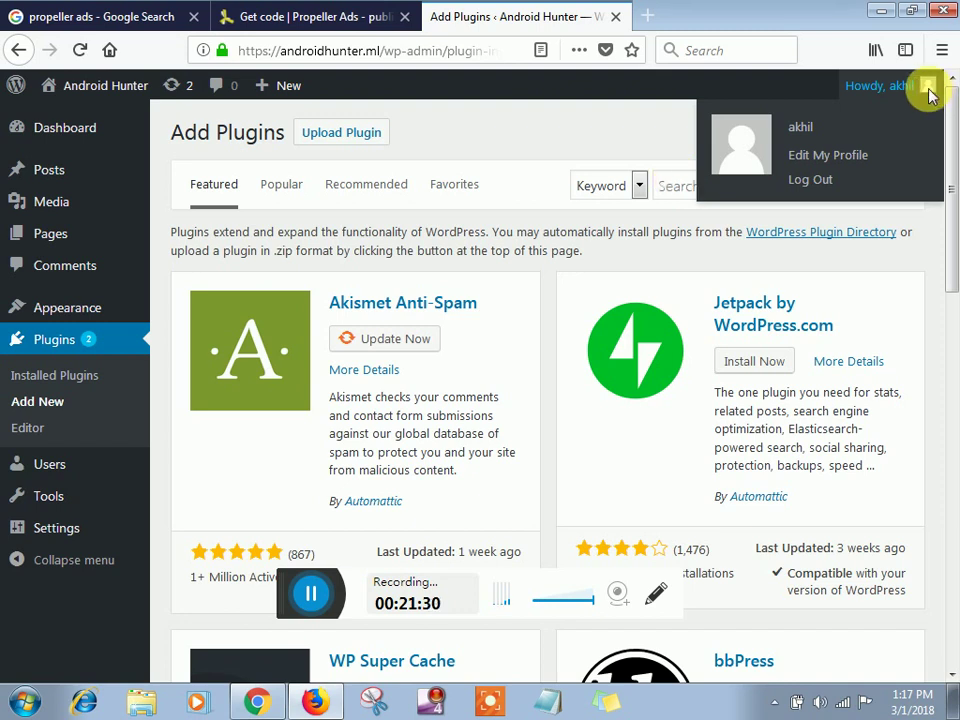
pyautogui.click(675, 115)
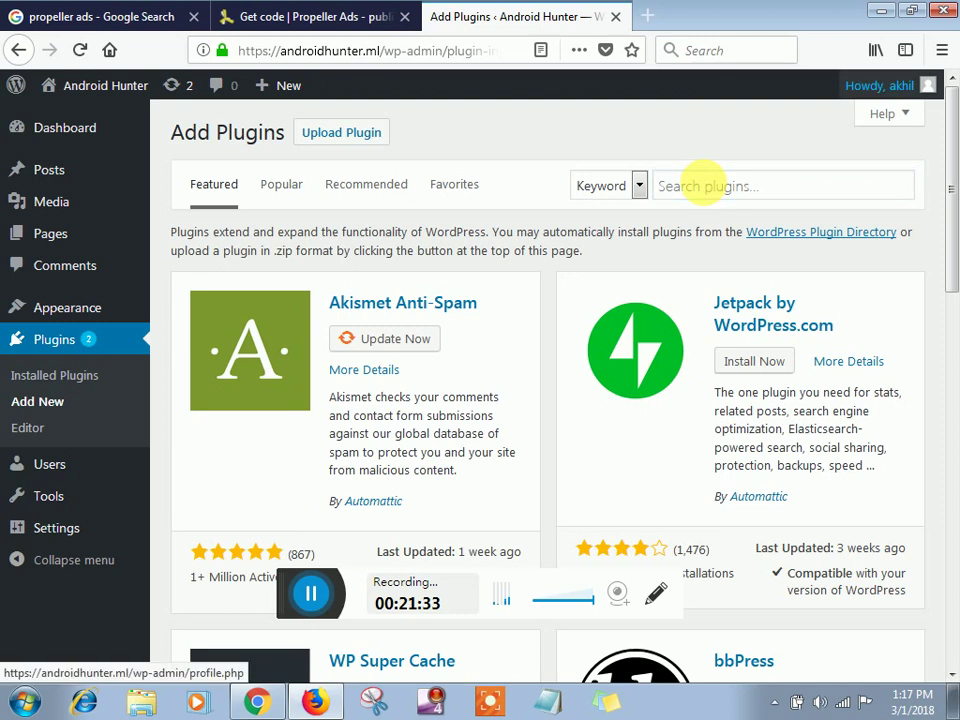
pyautogui.click(707, 186)
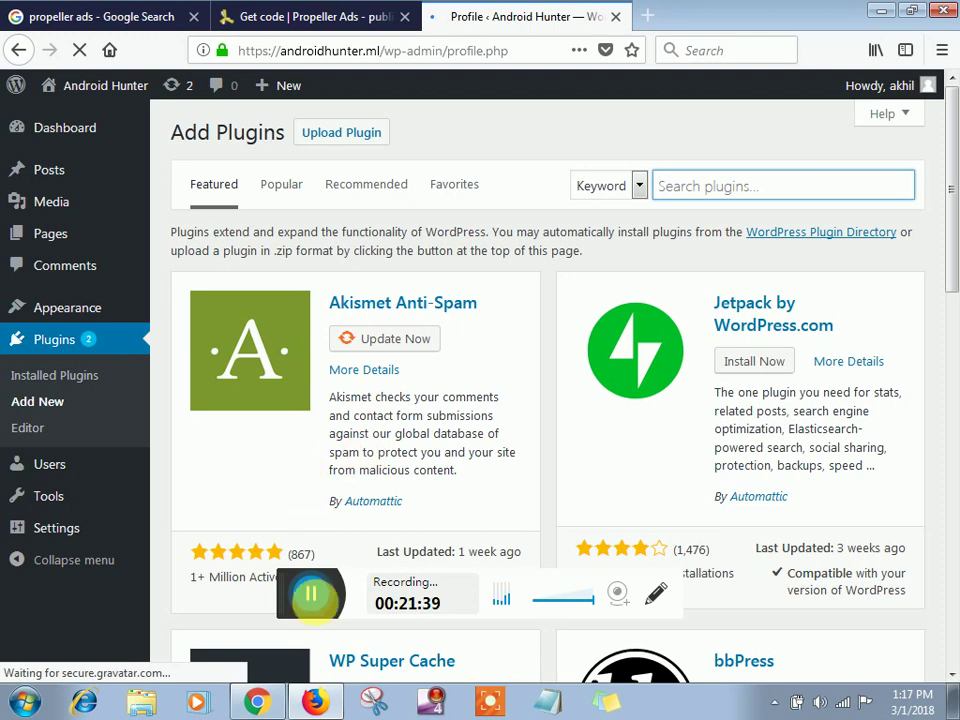
pyautogui.click(314, 598)
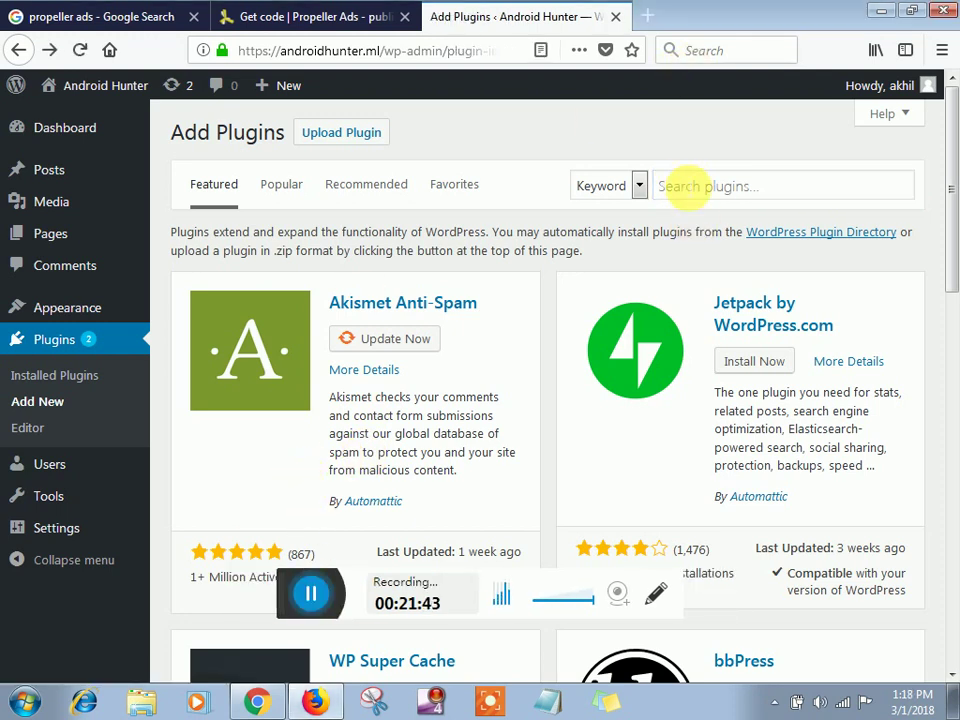
# Step: Search the WordPress plugin directory for "propeller ads"
pyautogui.click(686, 186)
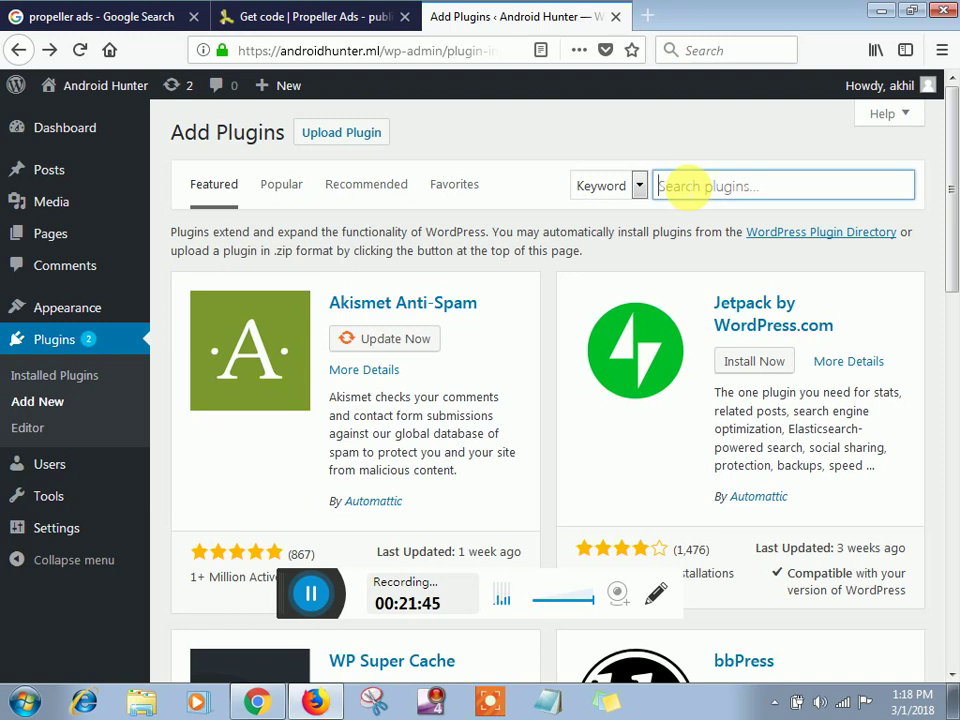
pyautogui.write('propeller')
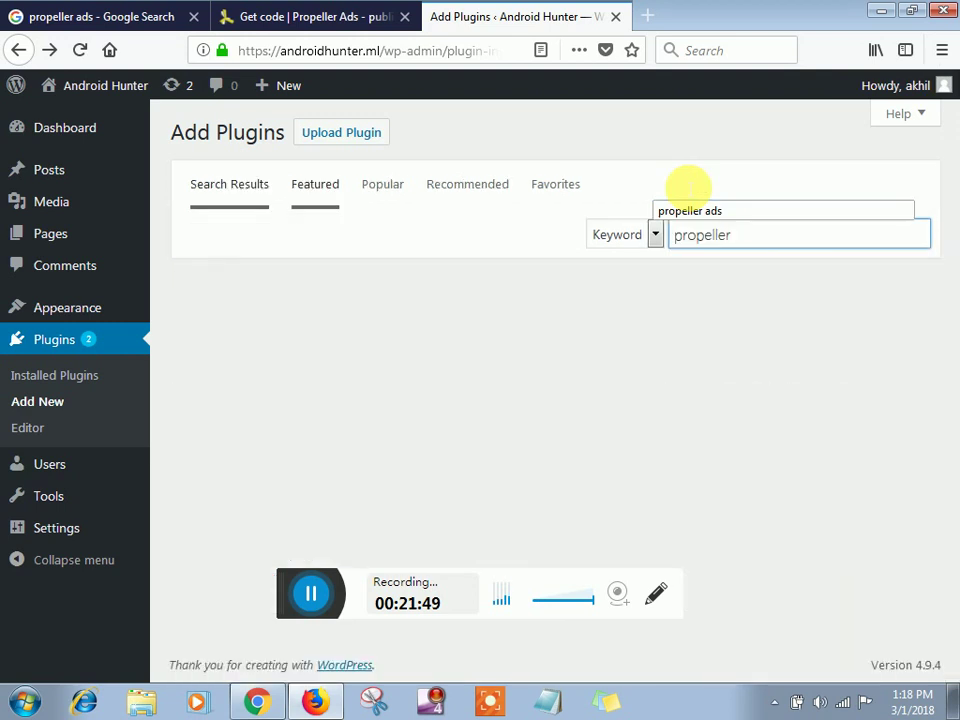
pyautogui.write(' ads')
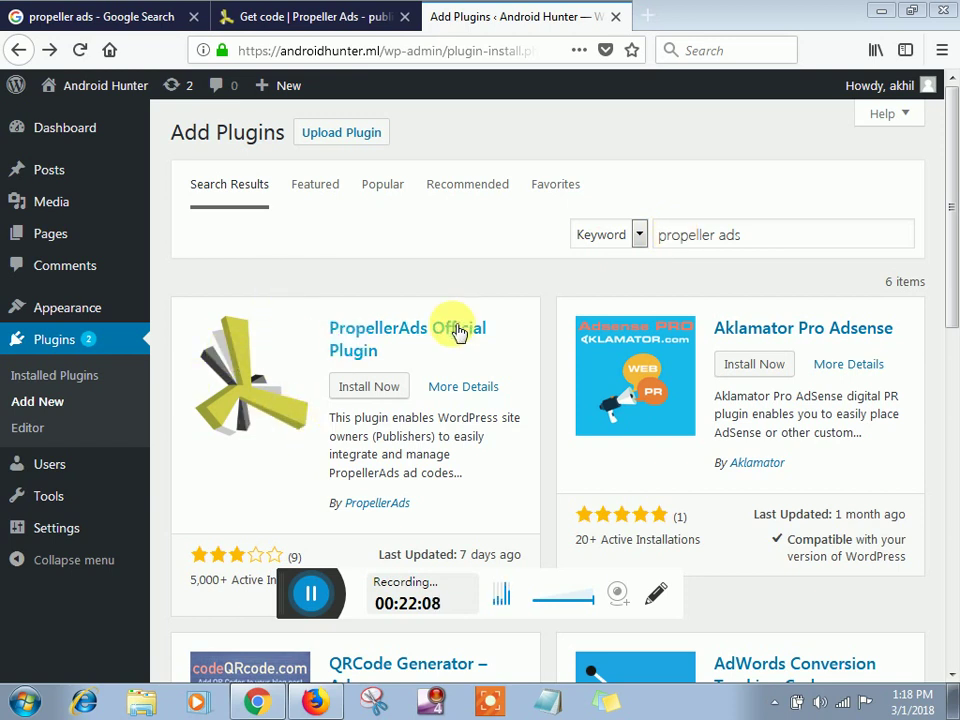
# Step: Install and activate the PropellerAds Official Plugin
pyautogui.click(360, 390)
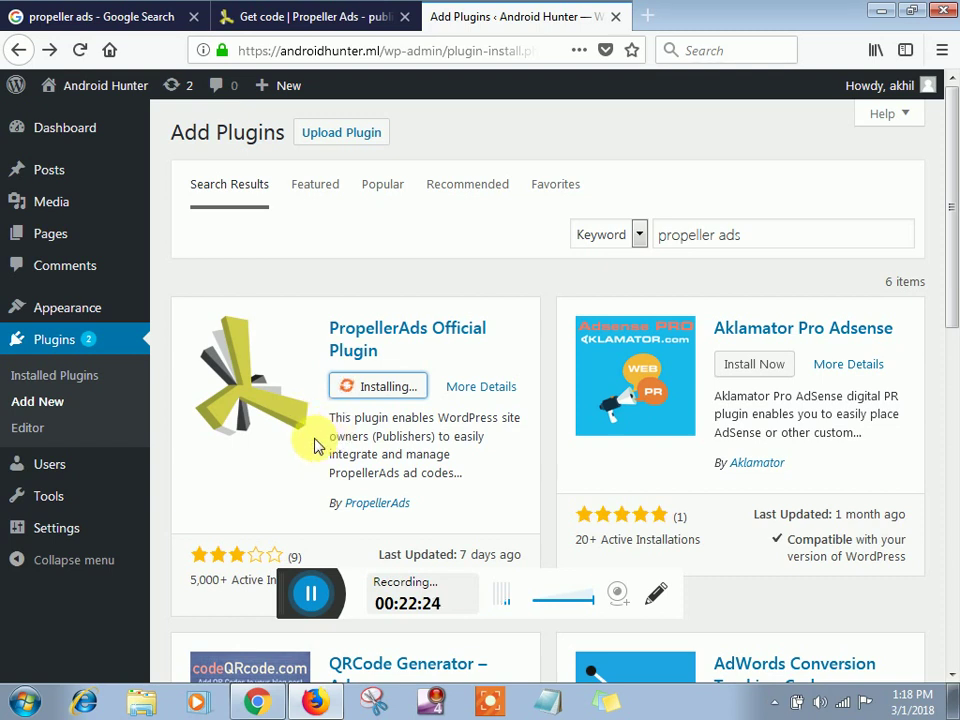
pyautogui.click(333, 597)
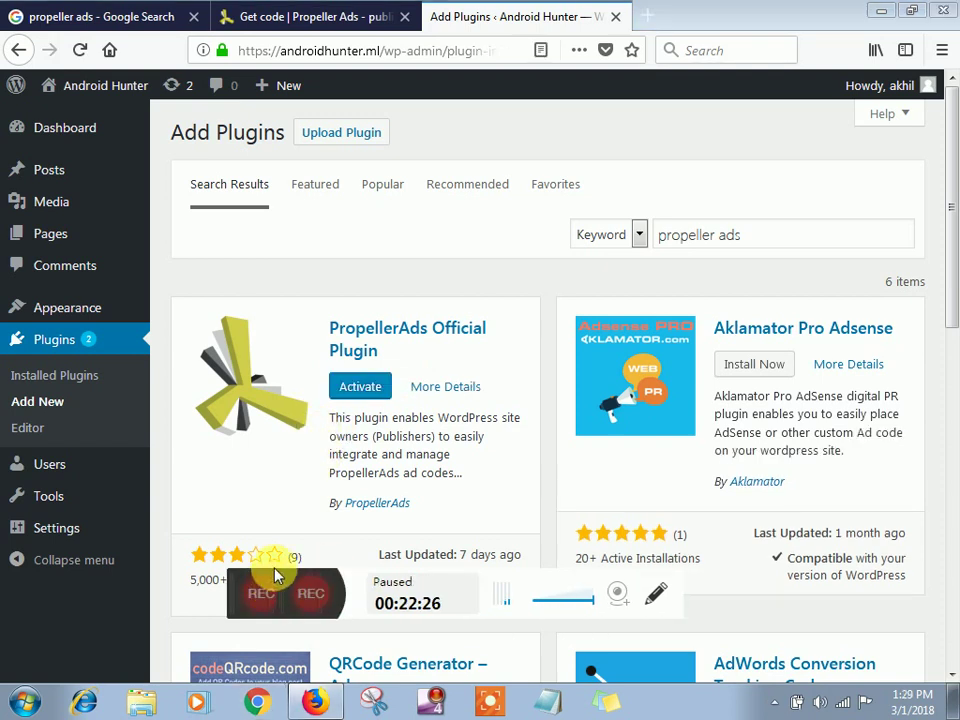
pyautogui.click(311, 591)
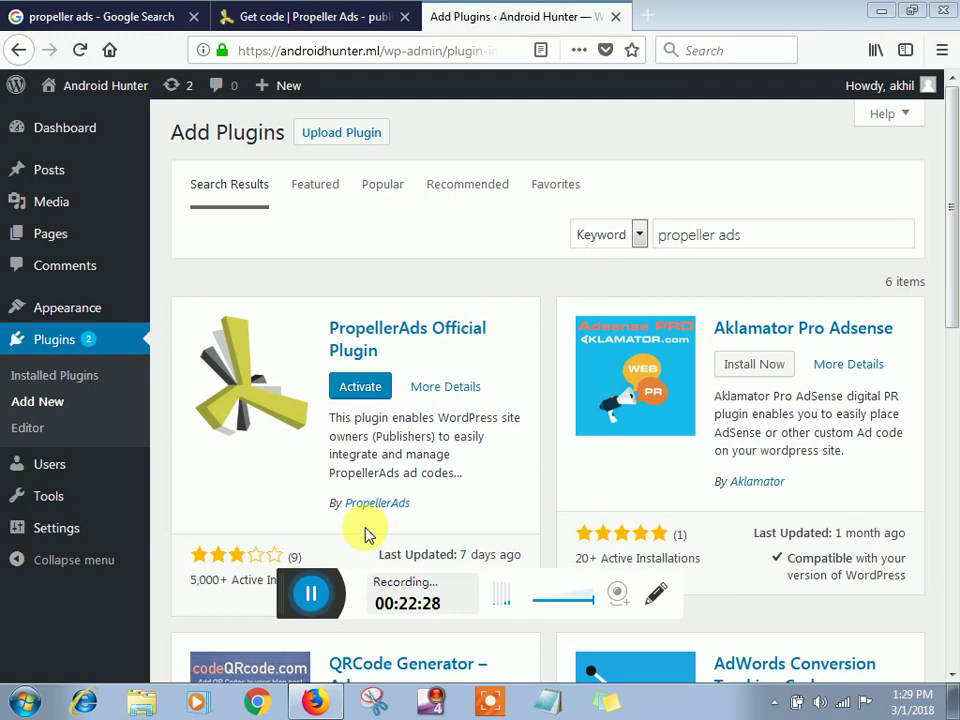
pyautogui.click(362, 387)
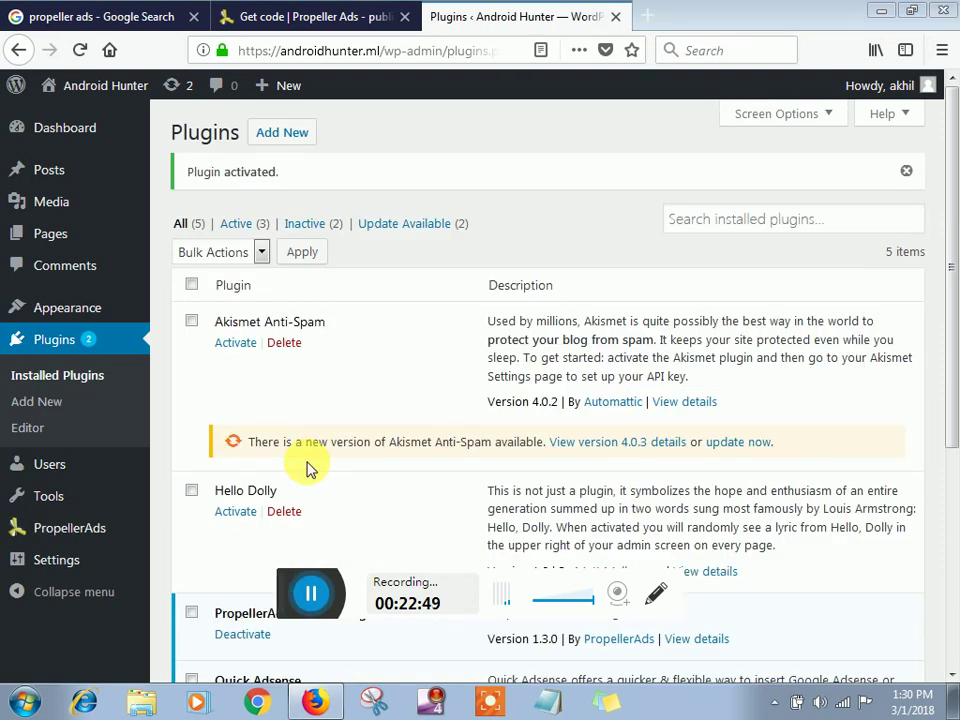
# Step: Open the PropellerAds plugin's settings page and view its Onclick / Popunder Ads section
pyautogui.click(60, 531)
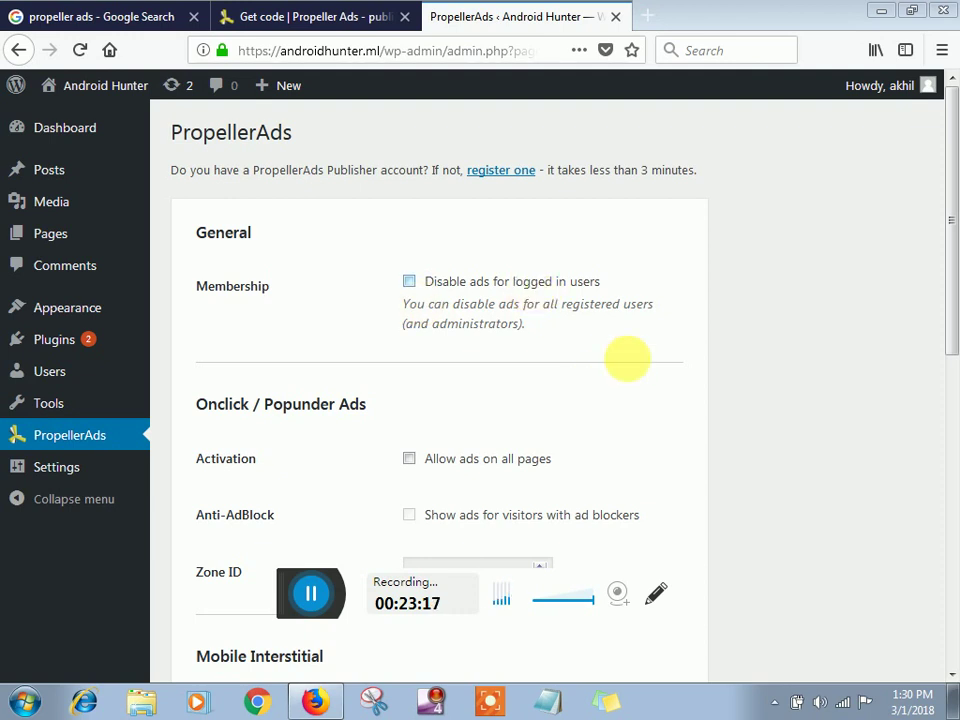
pyautogui.click(951, 676)
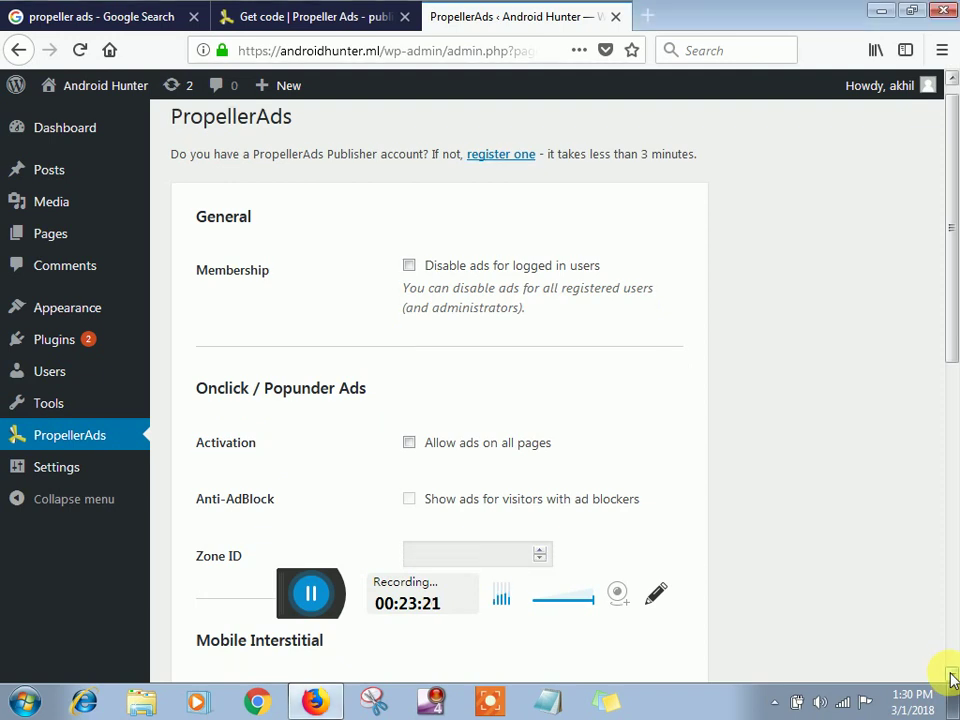
pyautogui.click(951, 677)
pyautogui.click(951, 677)
pyautogui.click(951, 677)
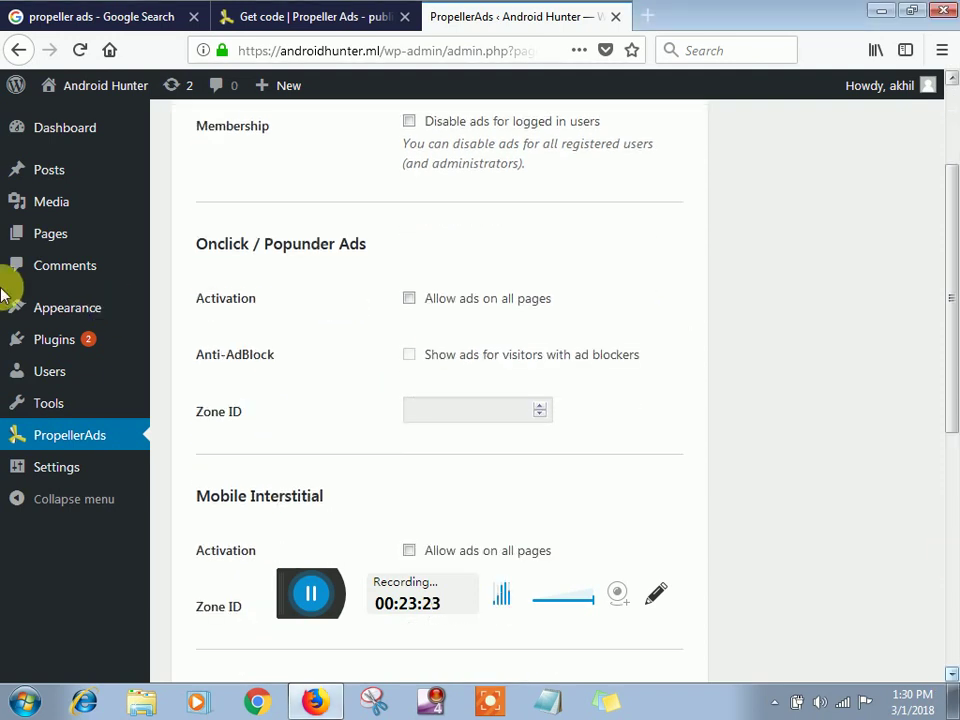
# Step: Allow Onclick / Popunder ads on all pages and show them for visitors with ad blockers
pyautogui.scroll(-1, 250, 267)
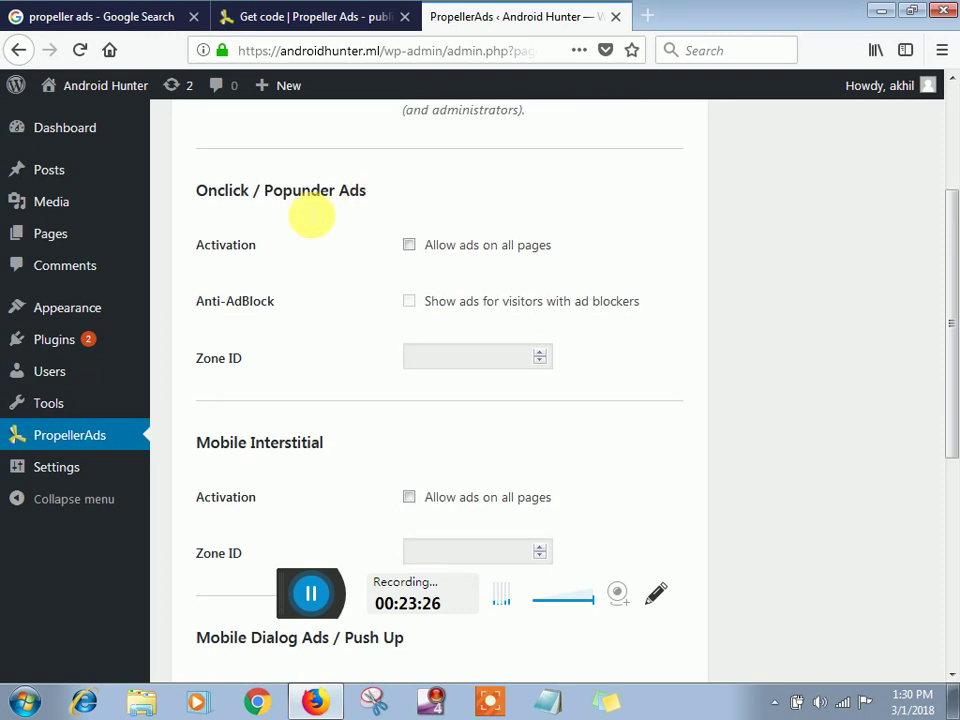
pyautogui.click(410, 246)
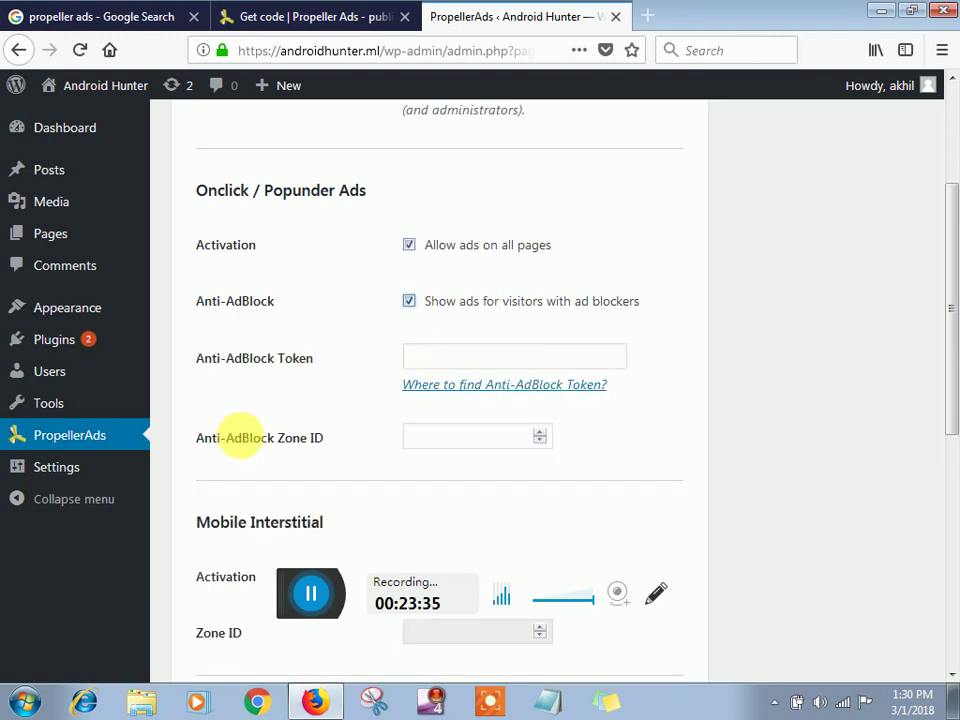
pyautogui.click(299, 18)
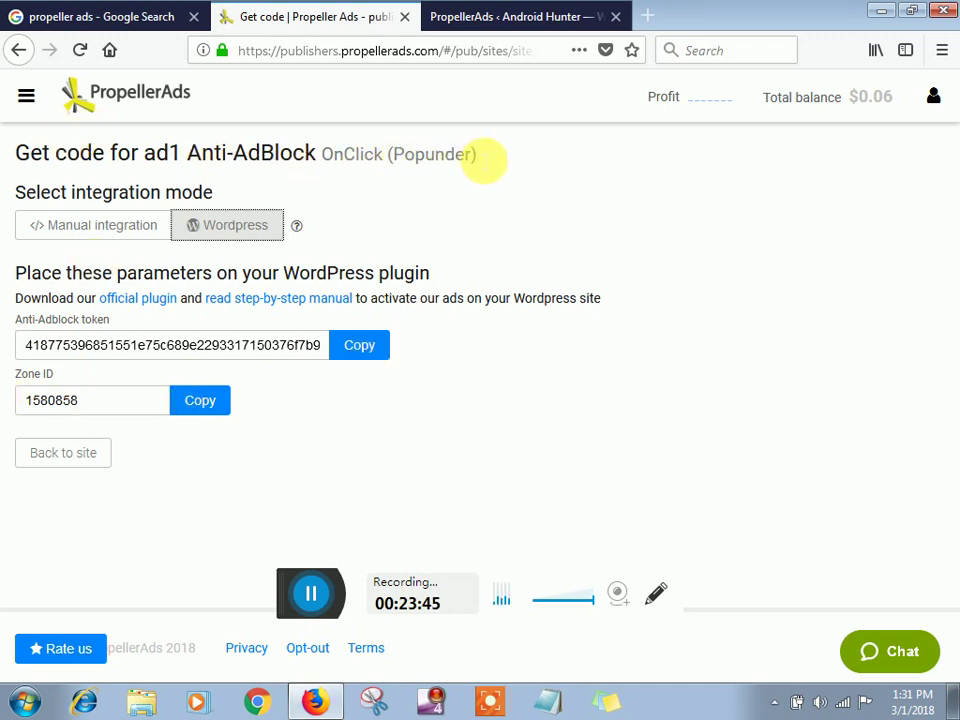
pyautogui.click(455, 30)
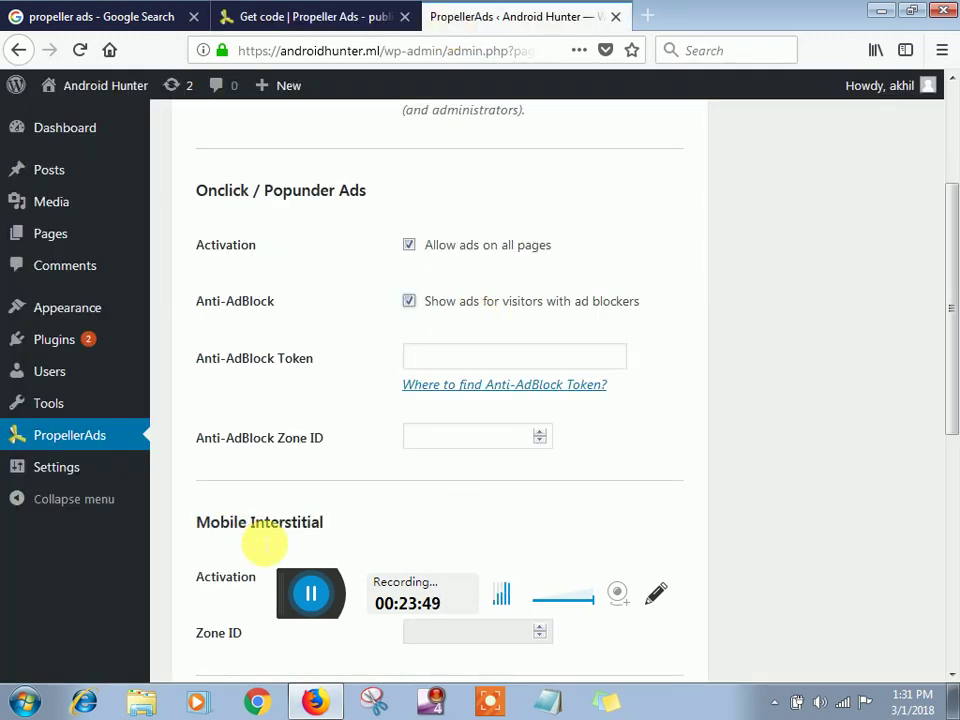
# Step: Copy the Anti-AdBlock token from the zone's PropellerAds code page and paste it into the plugin's Anti-AdBlock Token setting
pyautogui.click(254, 16)
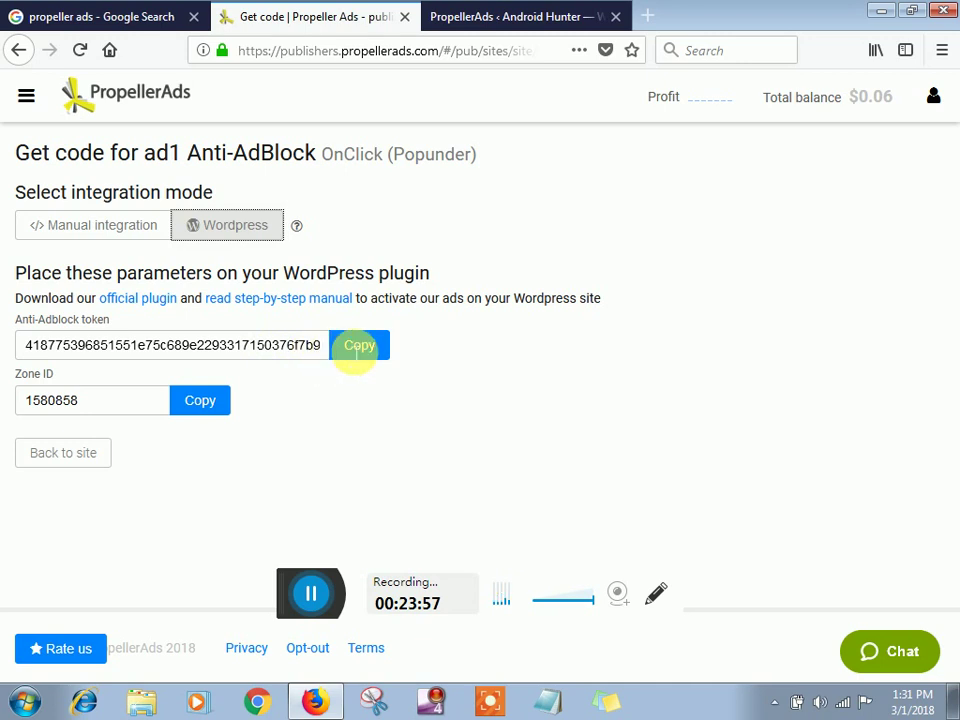
pyautogui.click(357, 350)
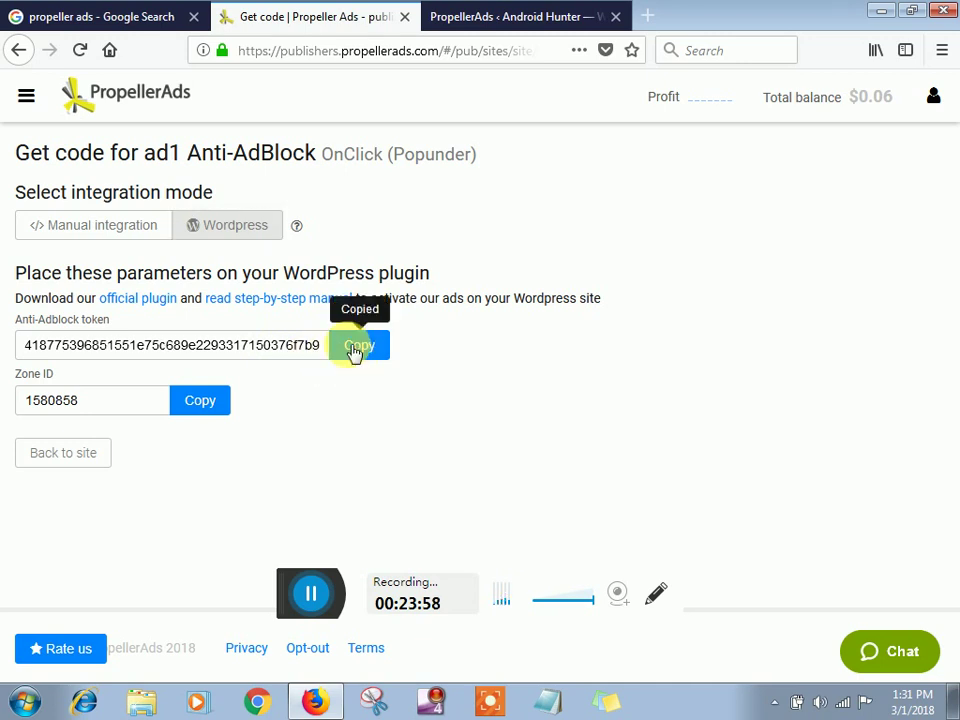
pyautogui.click(507, 30)
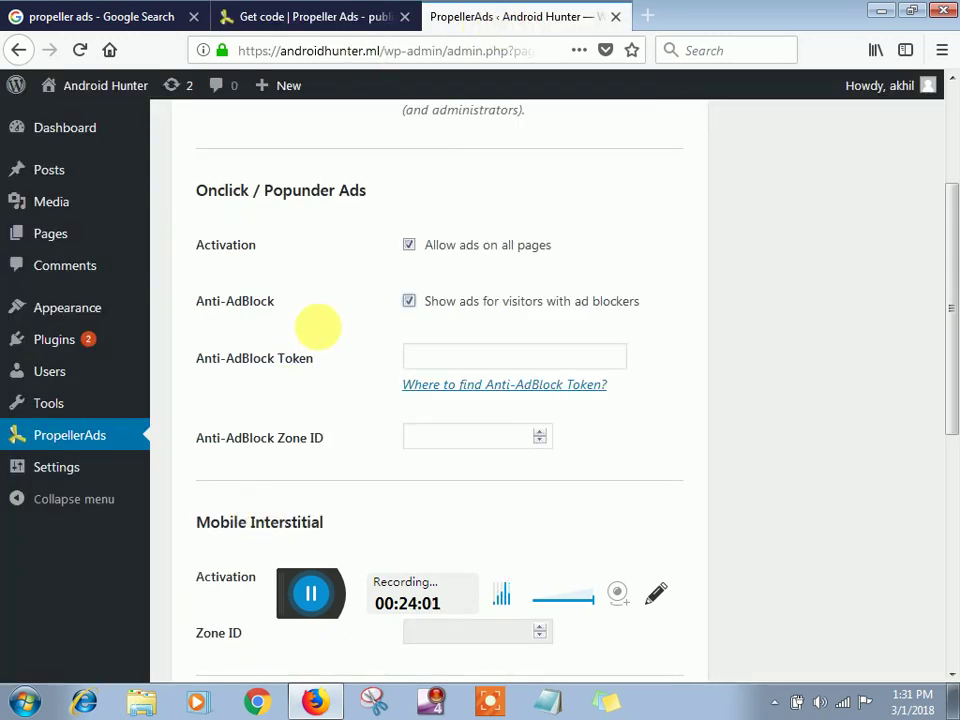
pyautogui.click(418, 356)
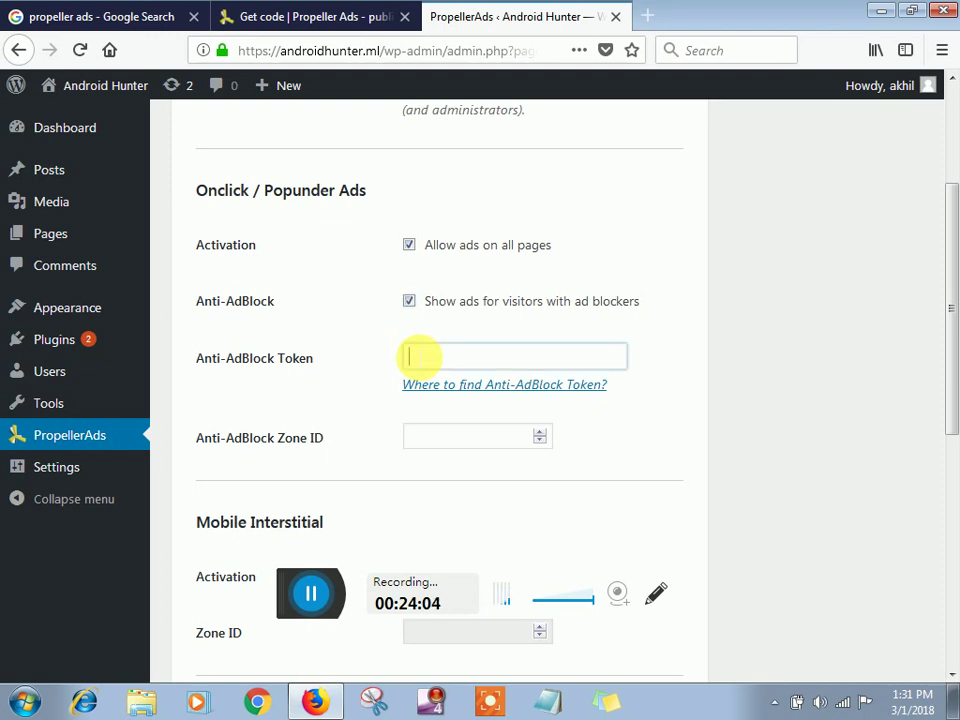
pyautogui.rightClick(408, 356)
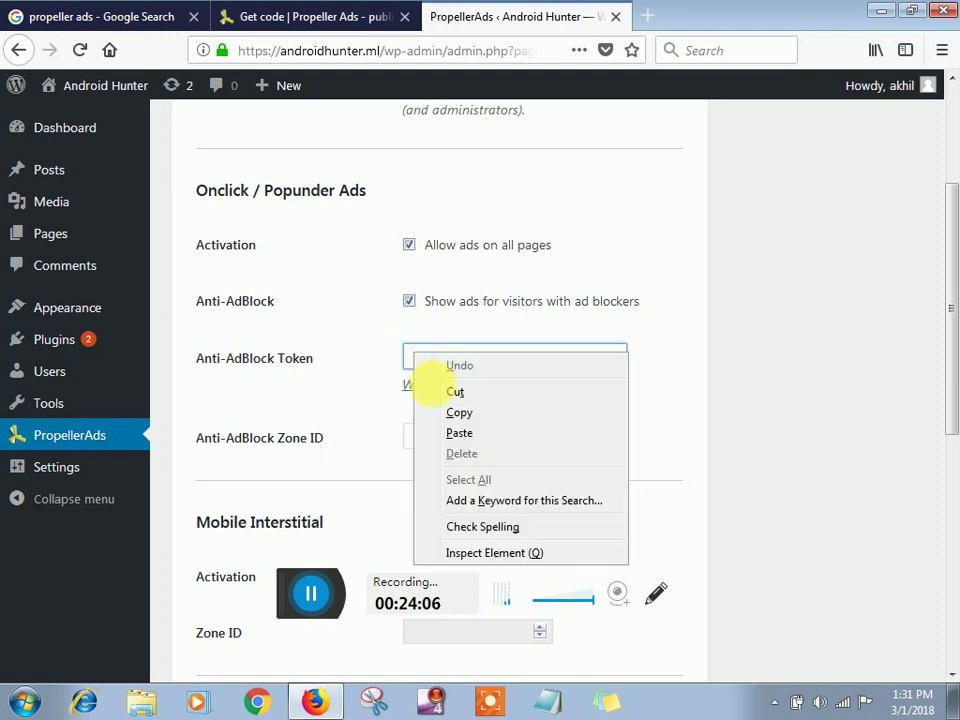
pyautogui.click(449, 436)
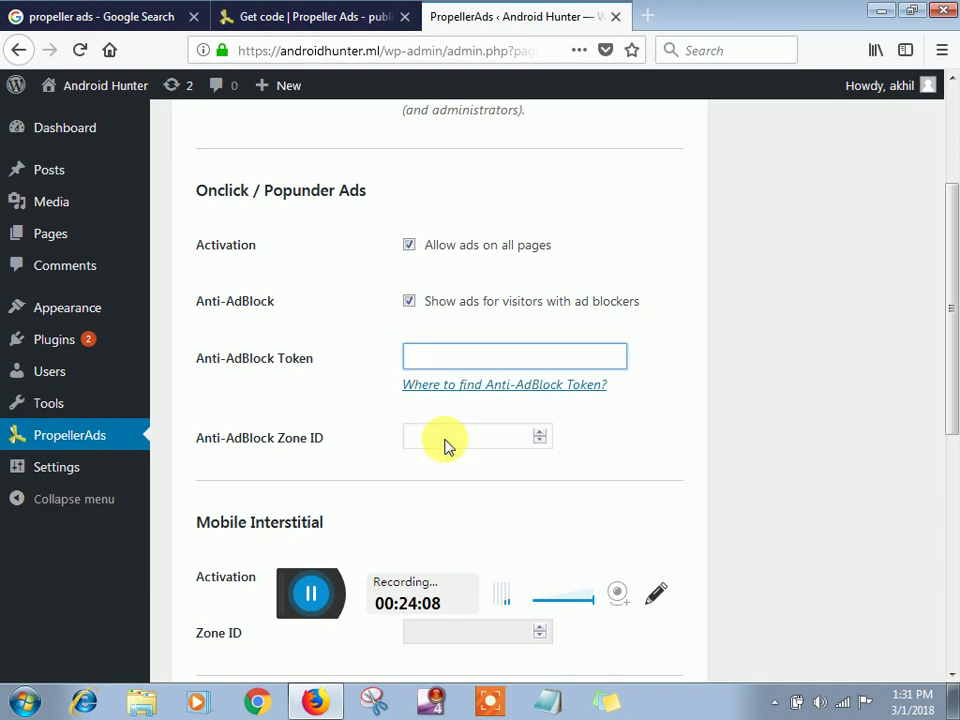
pyautogui.hotkey('ctrl', 'v')
pyautogui.click(375, 405)
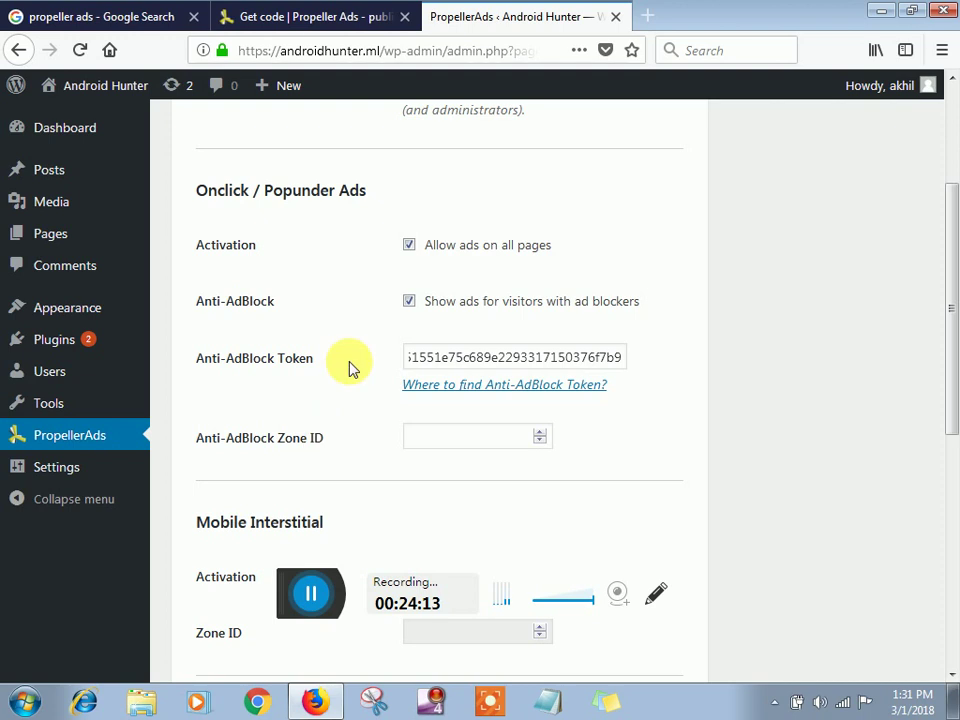
# Step: Copy the zone ID 1580858 from the PropellerAds code page into the plugin's Anti-AdBlock Zone ID setting
pyautogui.click(326, 22)
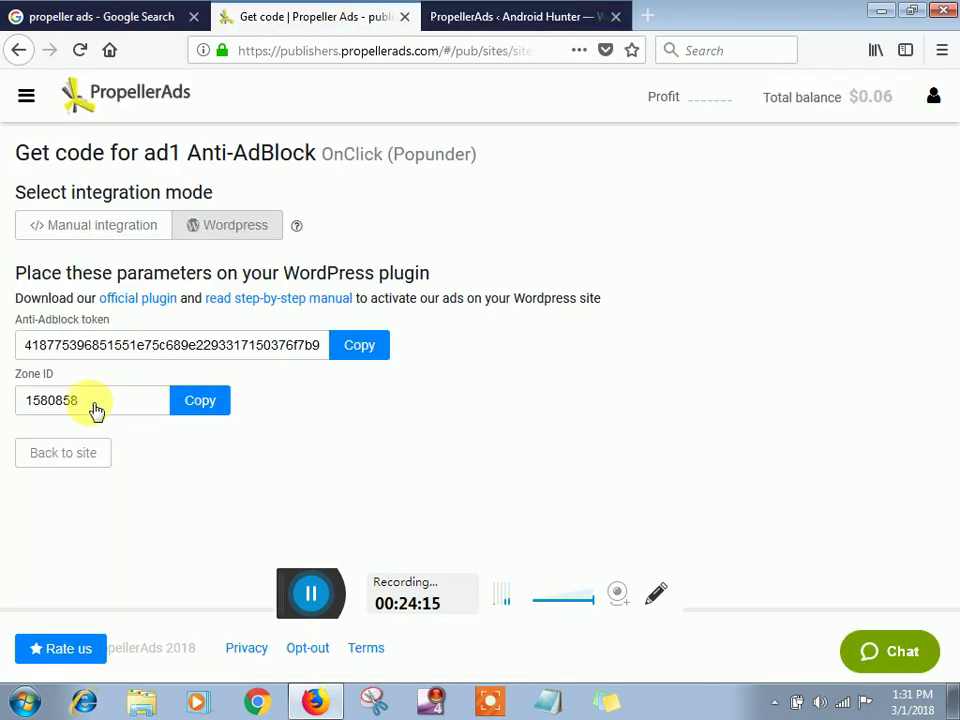
pyautogui.click(198, 402)
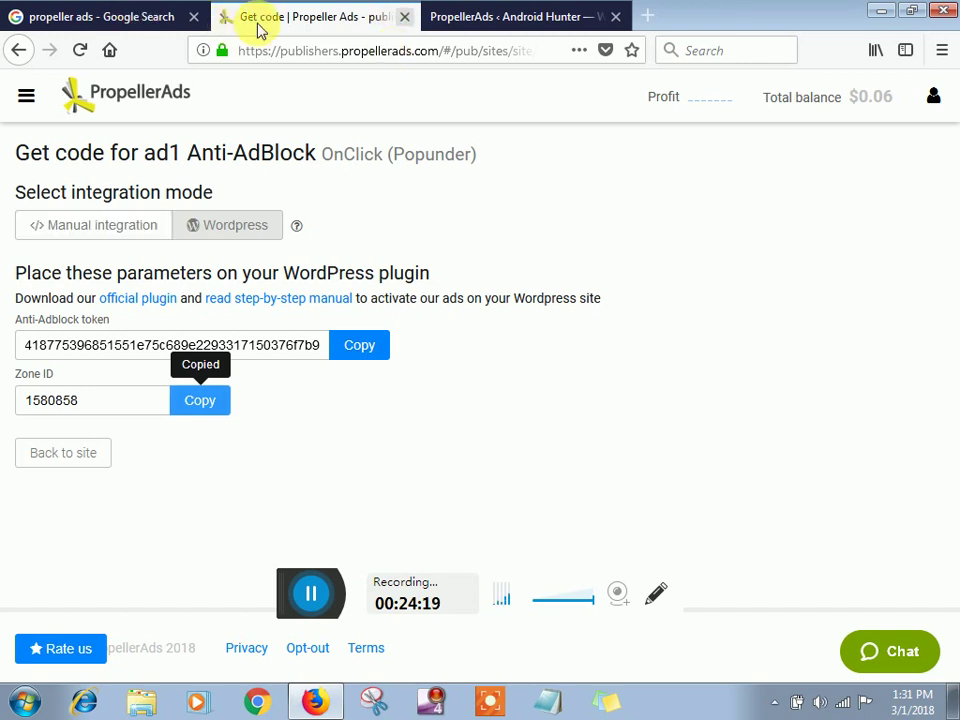
pyautogui.click(537, 20)
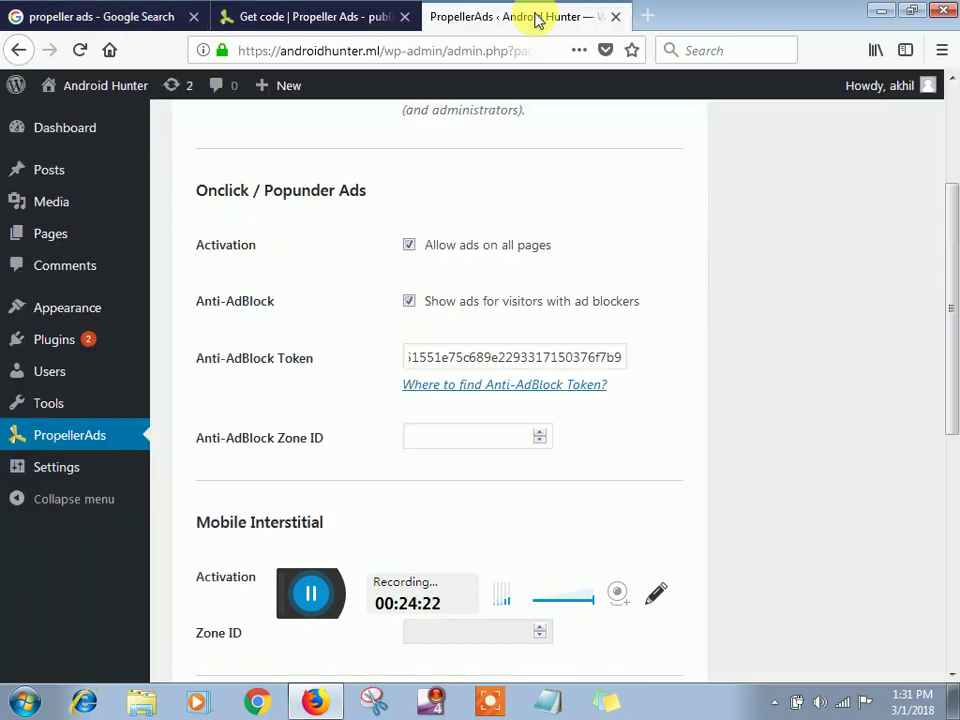
pyautogui.click(483, 443)
pyautogui.rightClick(480, 441)
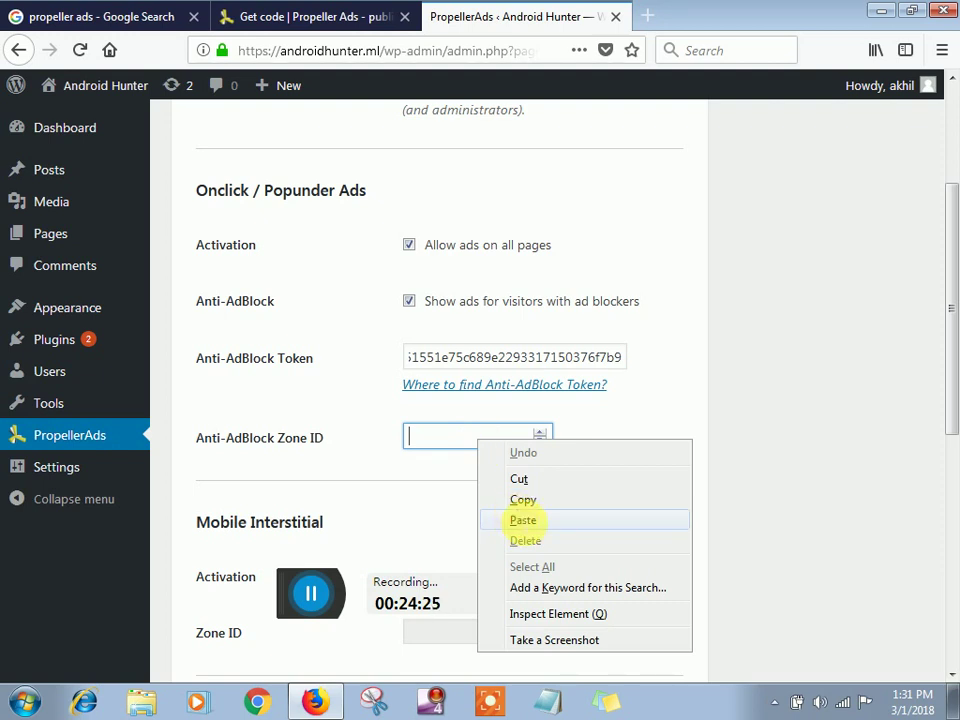
pyautogui.click(523, 520)
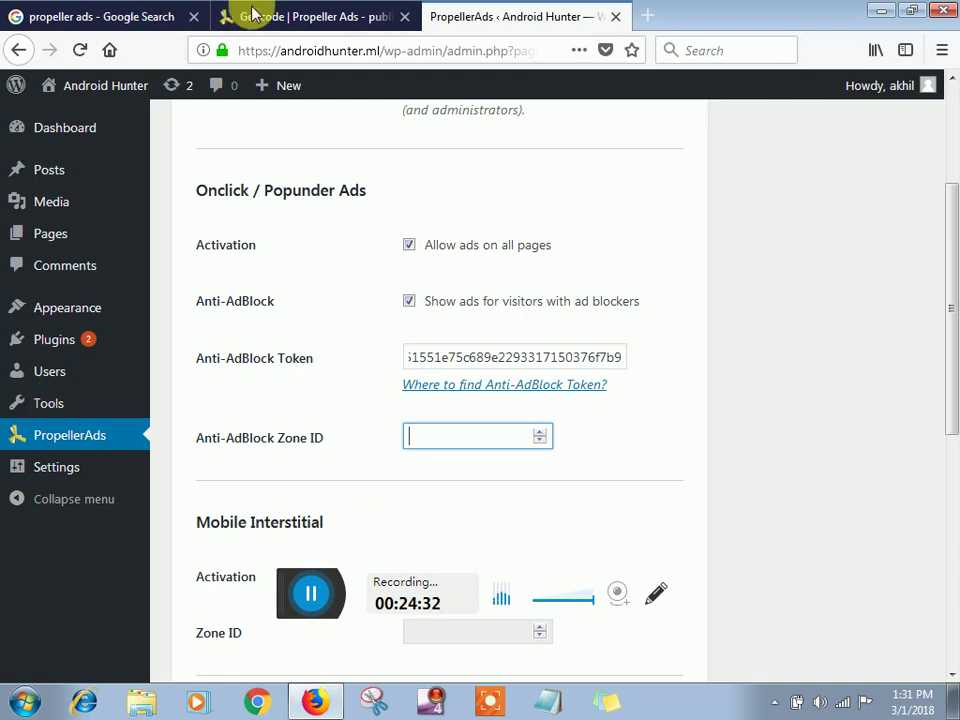
pyautogui.hotkey('ctrl', 'v')
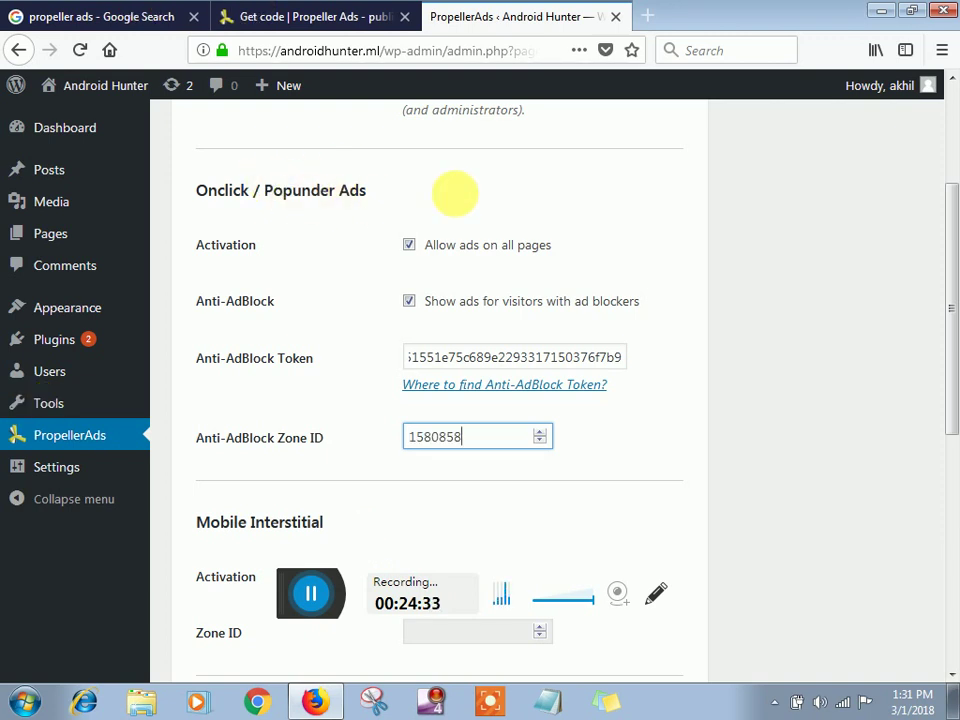
# Step: Return to the keralabeautytourism.in site page in PropellerAds and open the form for creating a new zone
pyautogui.scroll(-4, 432, 205)
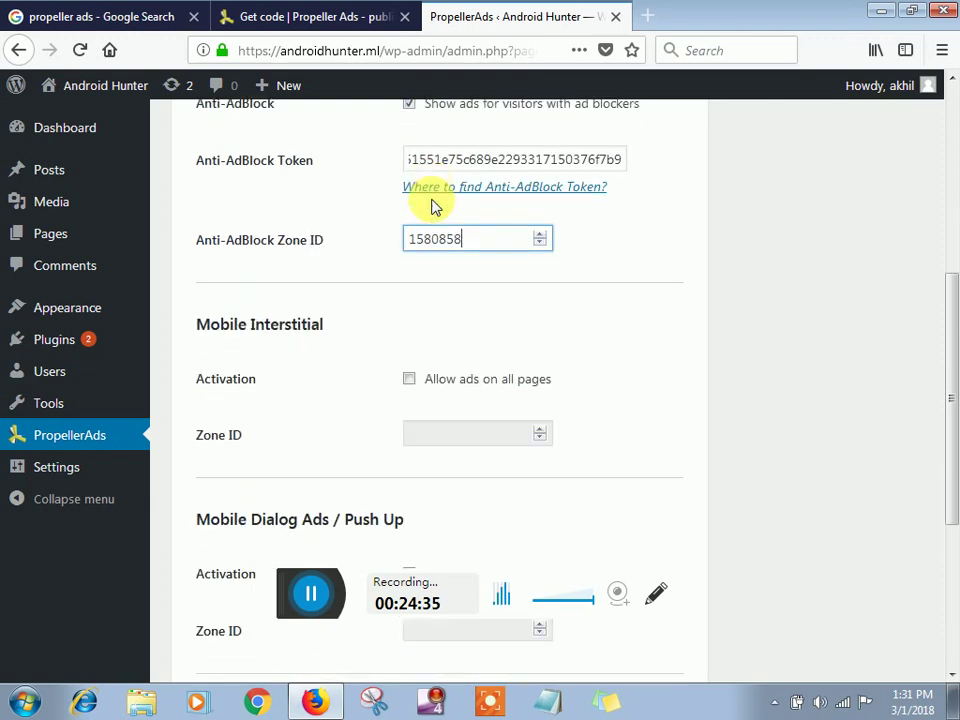
pyautogui.scroll(-2, 310, 500)
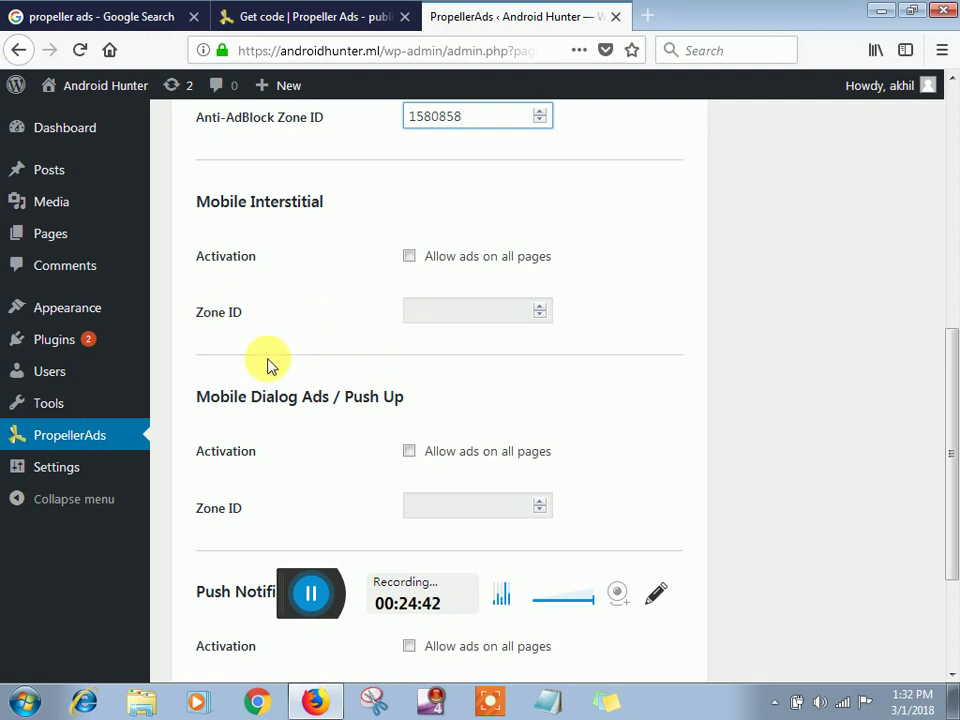
pyautogui.click(250, 20)
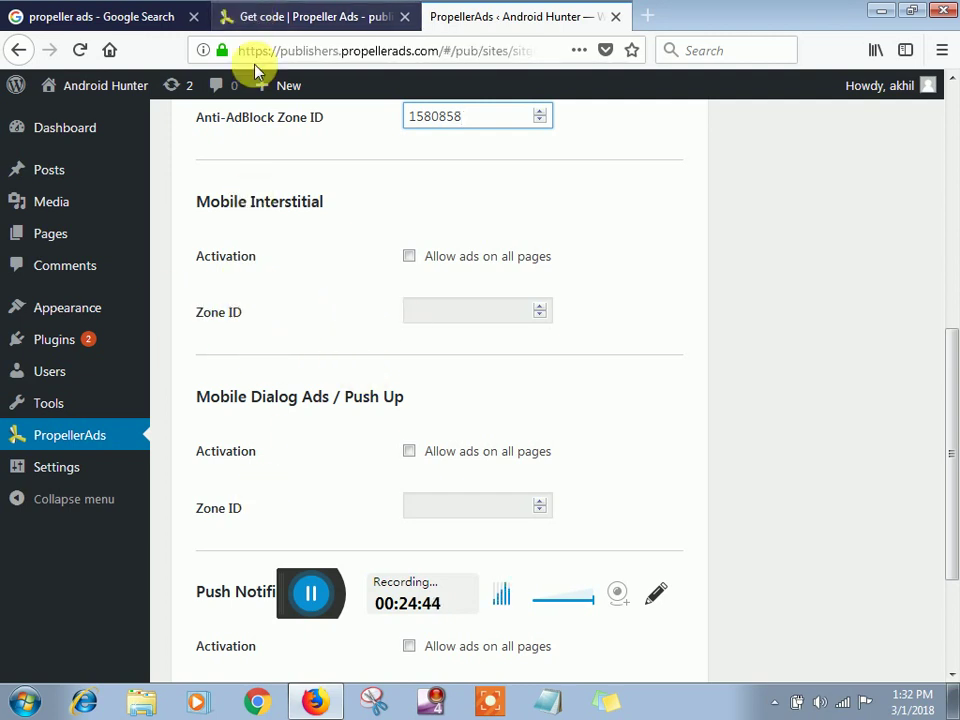
pyautogui.click(316, 14)
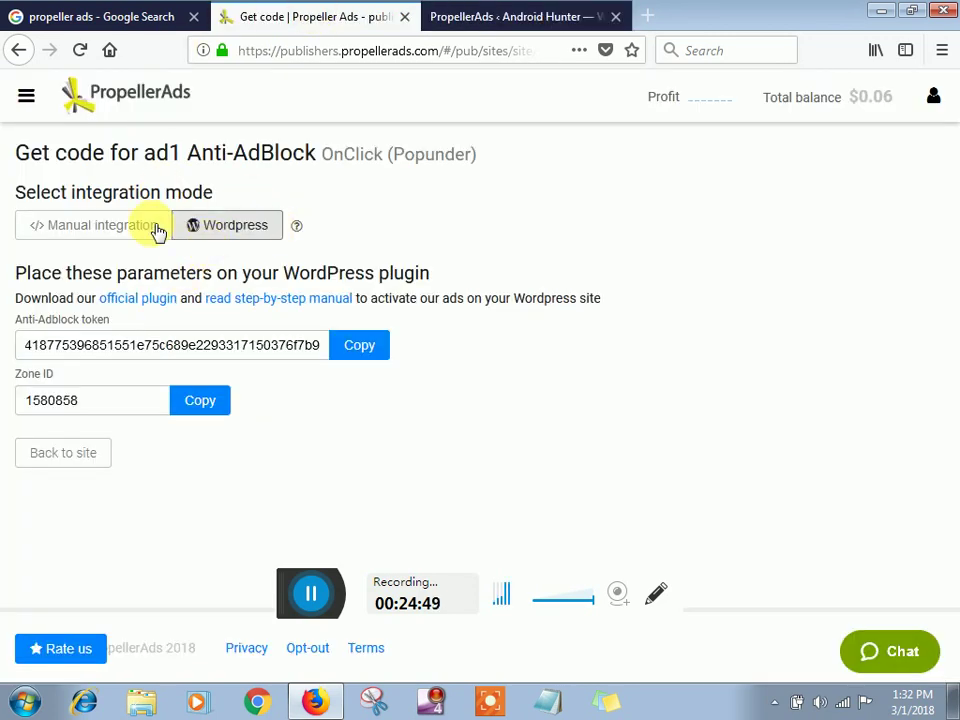
pyautogui.click(62, 452)
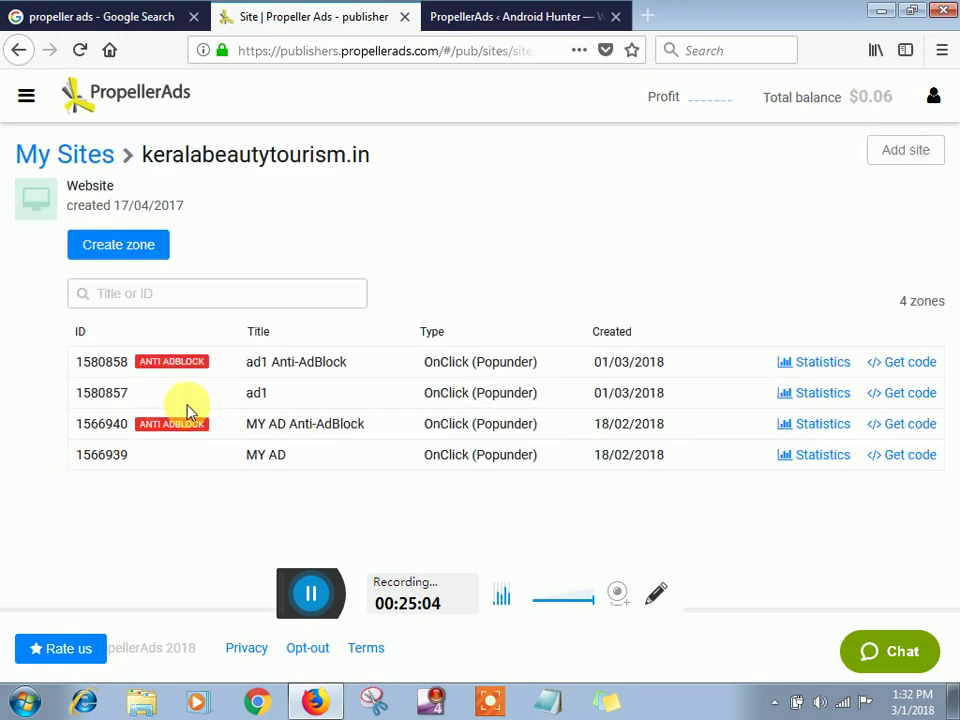
pyautogui.click(133, 250)
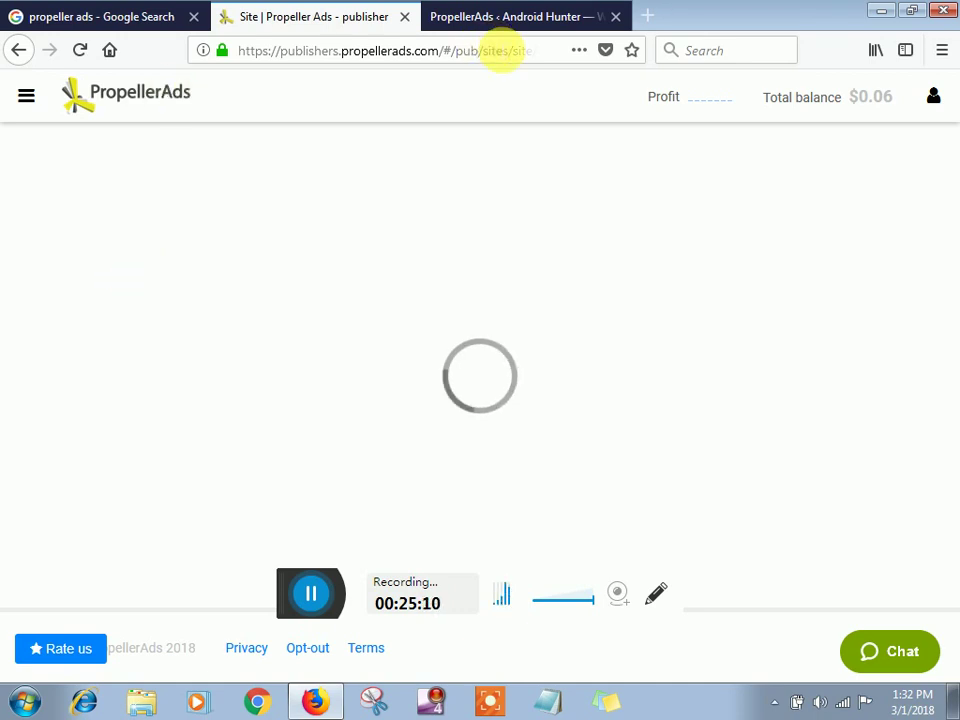
# Step: Compare the plugin's Mobile Interstitial, Push Up and Push Notification sections with the zone types offered in the new zone form
pyautogui.click(463, 17)
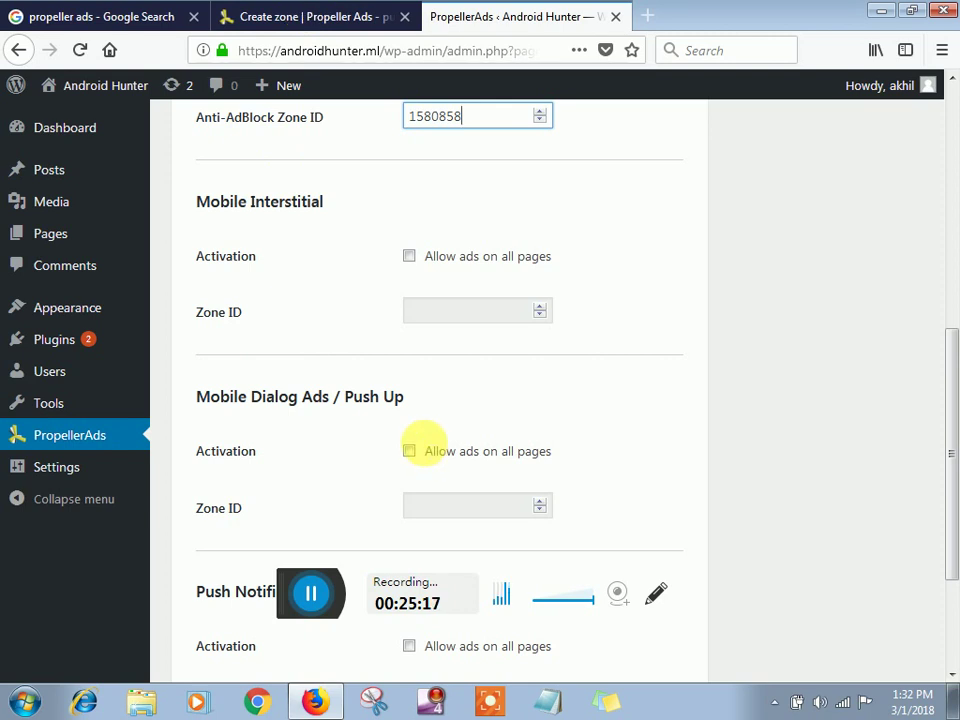
pyautogui.scroll(-3, 425, 452)
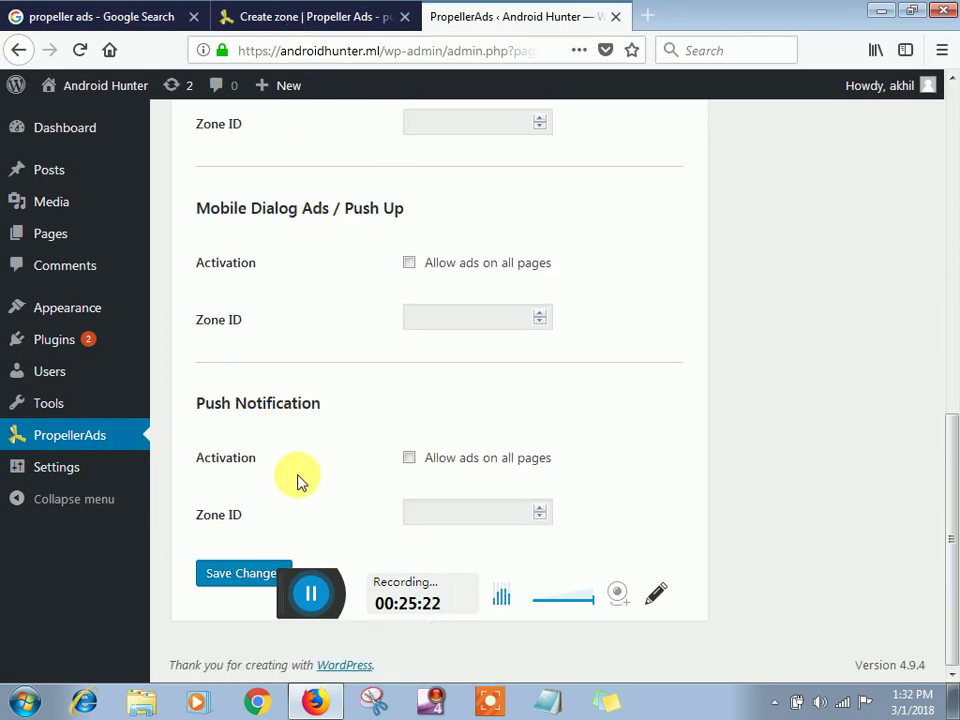
pyautogui.click(313, 28)
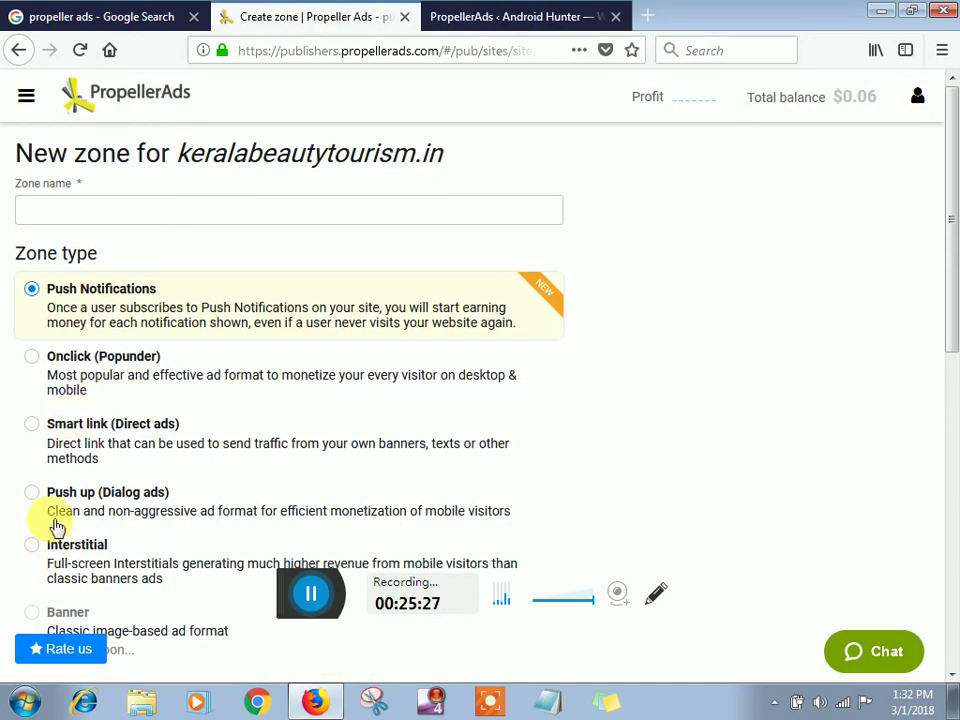
pyautogui.scroll(-1, 56, 514)
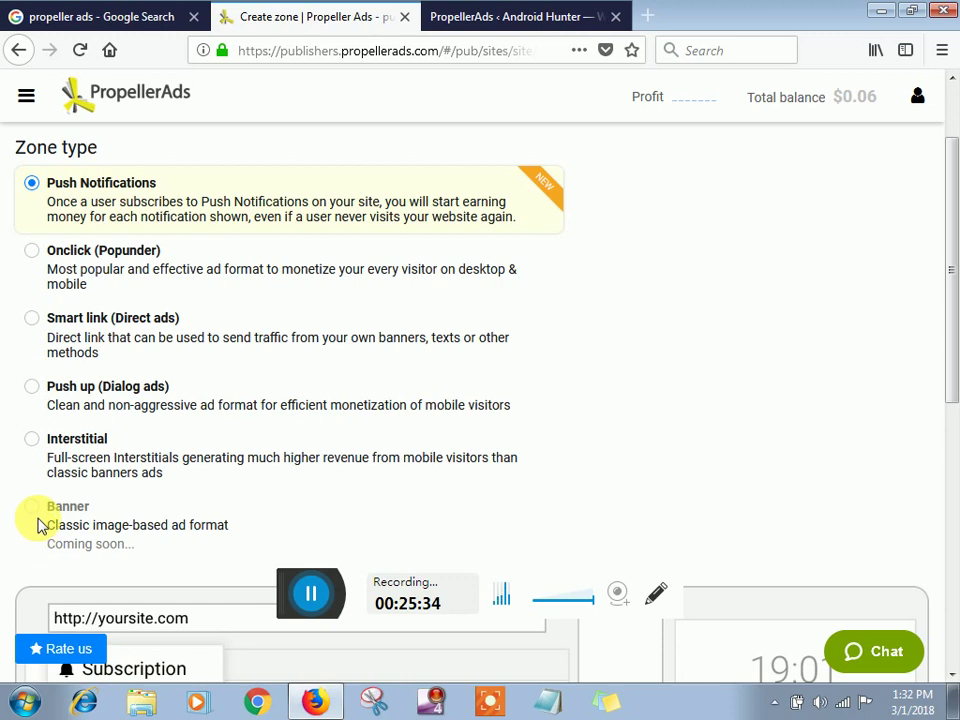
pyautogui.scroll(-1, 40, 523)
pyautogui.scroll(-1, 40, 523)
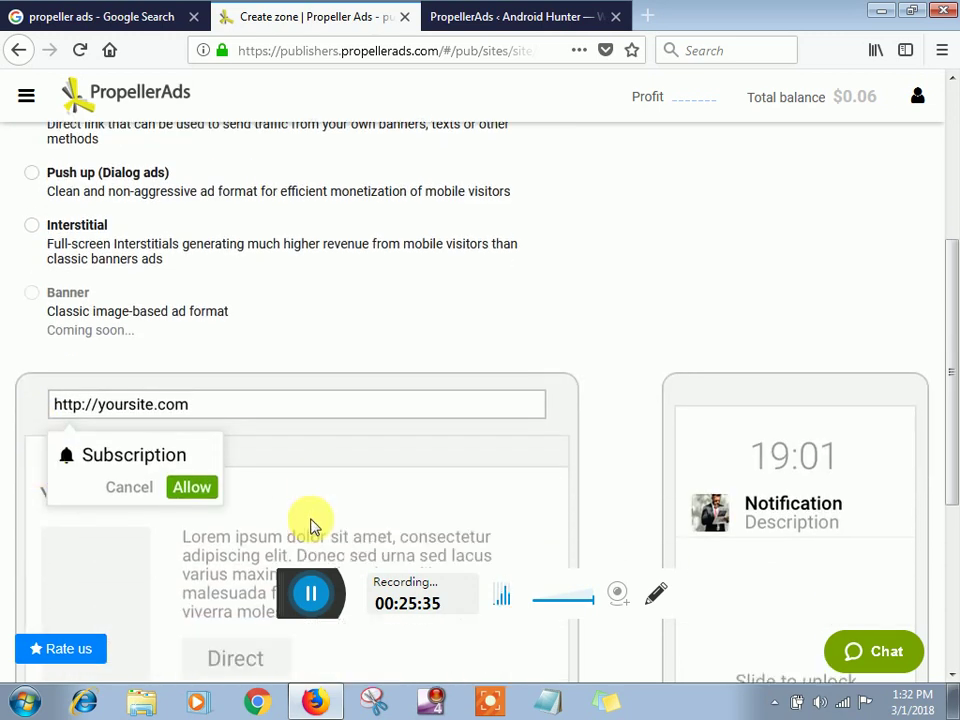
pyautogui.scroll(-2, 310, 525)
pyautogui.scroll(-1, 574, 463)
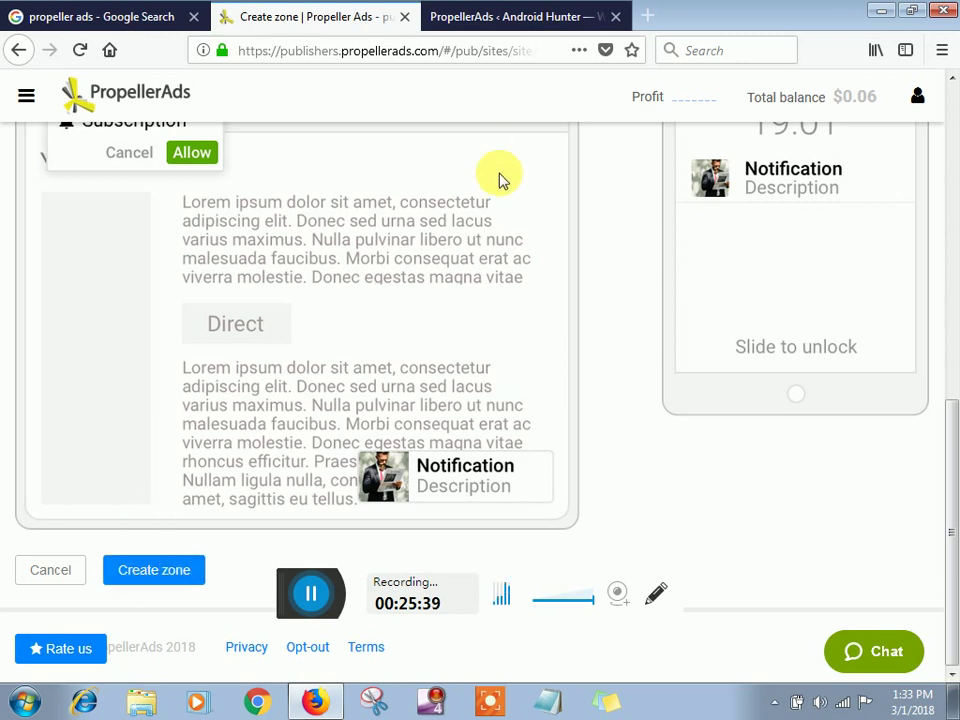
pyautogui.scroll(3, 503, 170)
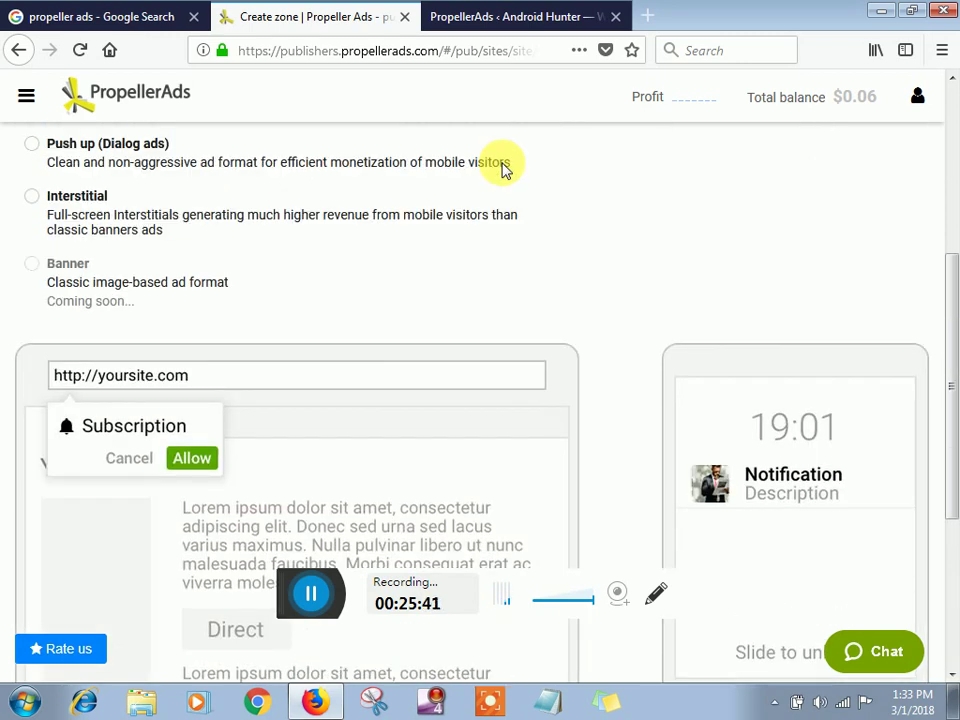
pyautogui.scroll(4, 503, 170)
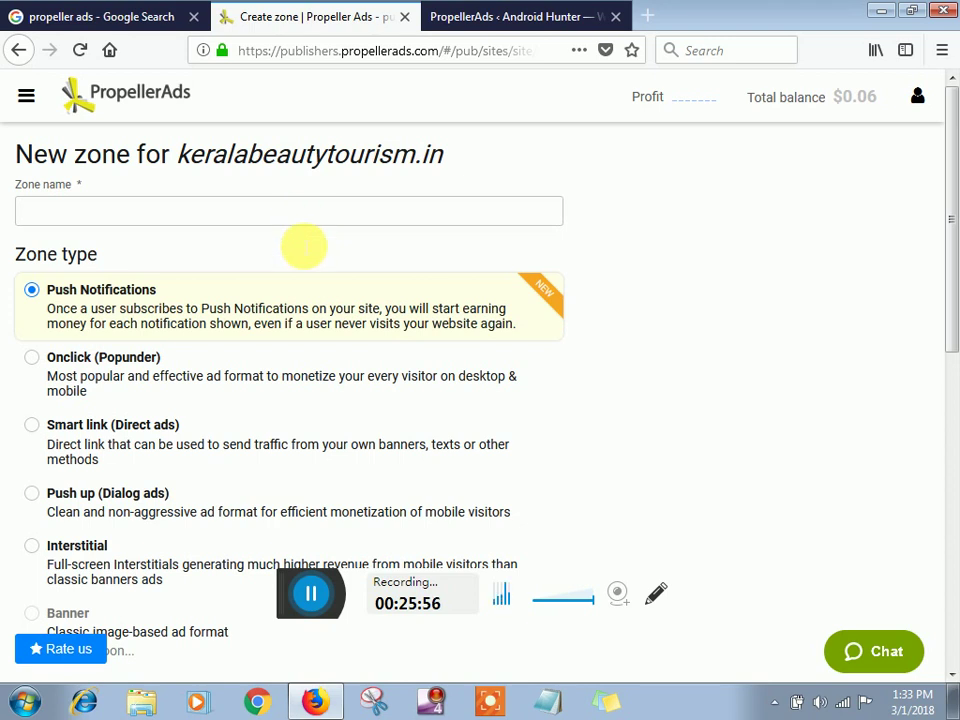
# Step: Switch back to the WordPress plugin settings and review the sections up to General
pyautogui.click(519, 16)
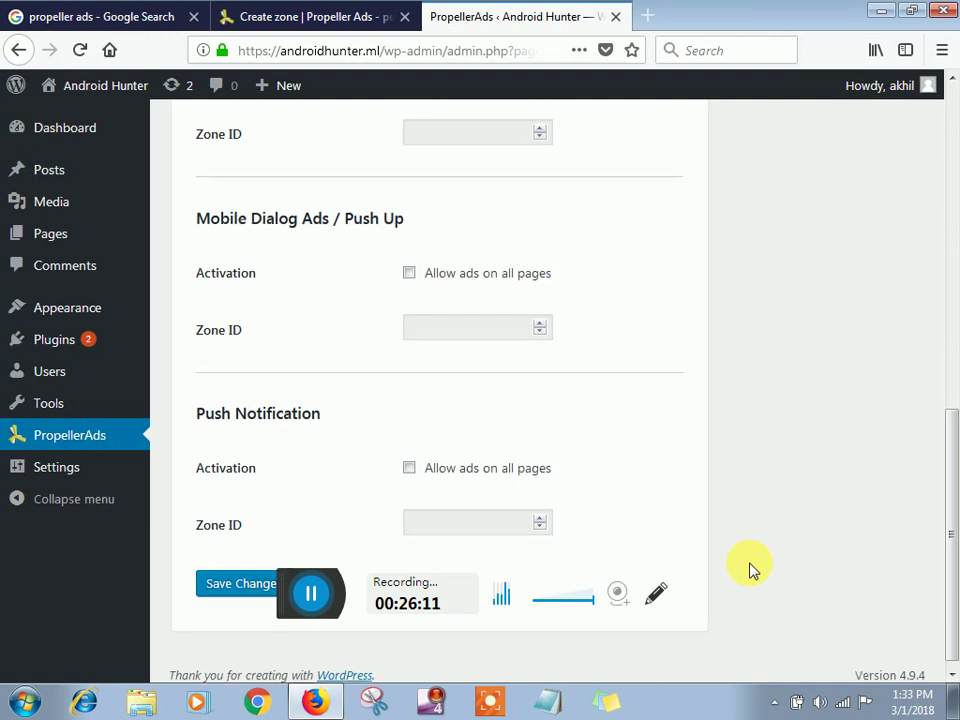
pyautogui.scroll(2, 752, 570)
pyautogui.scroll(1, 752, 570)
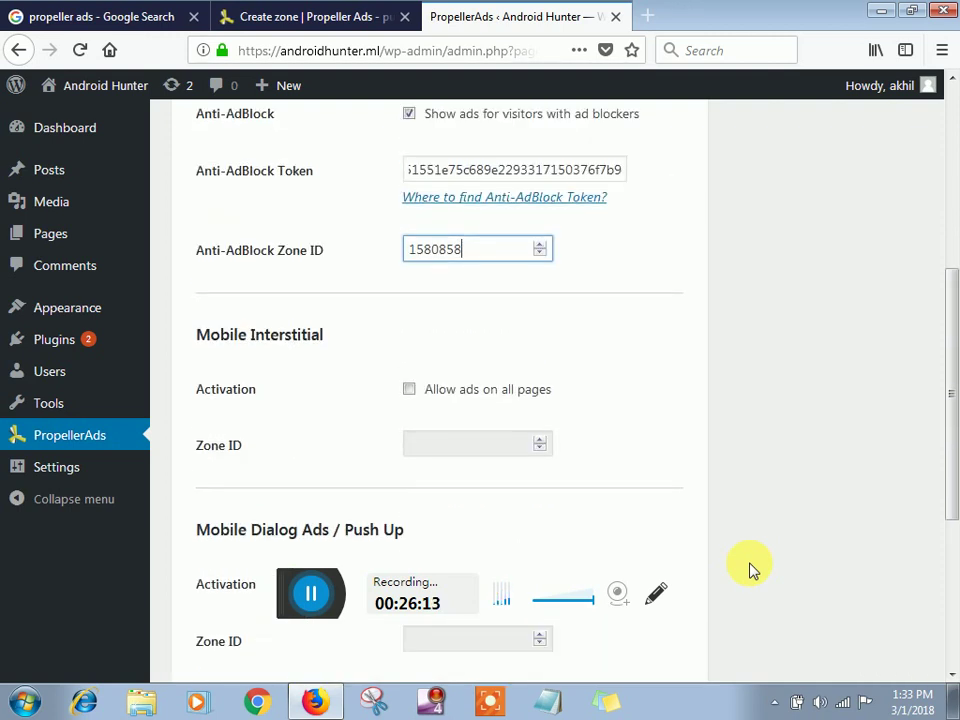
pyautogui.scroll(4, 752, 570)
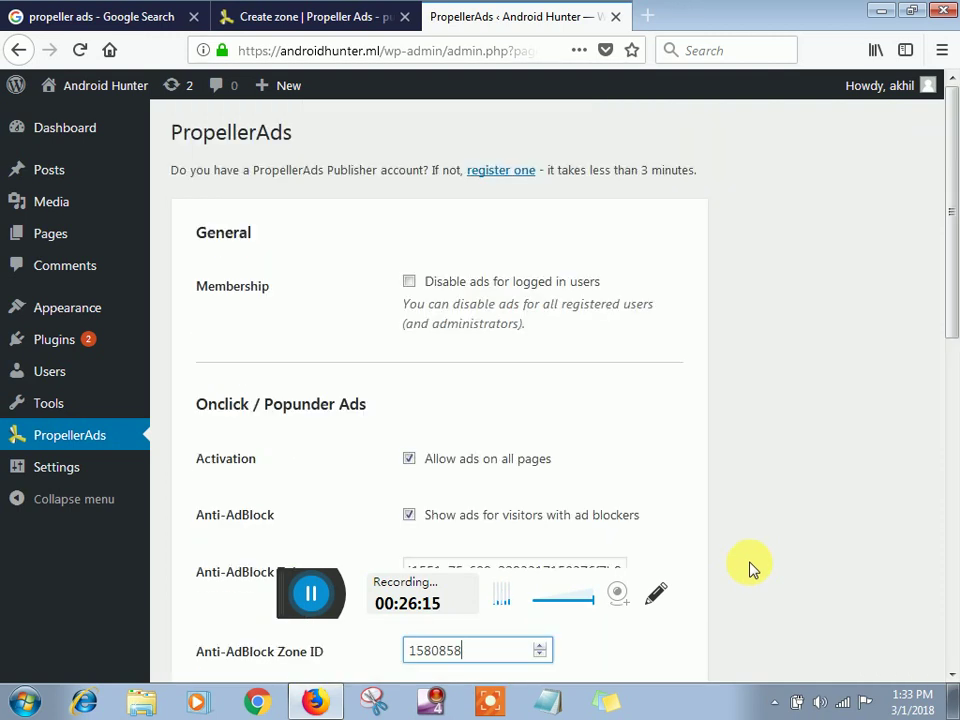
pyautogui.moveTo(58, 127)
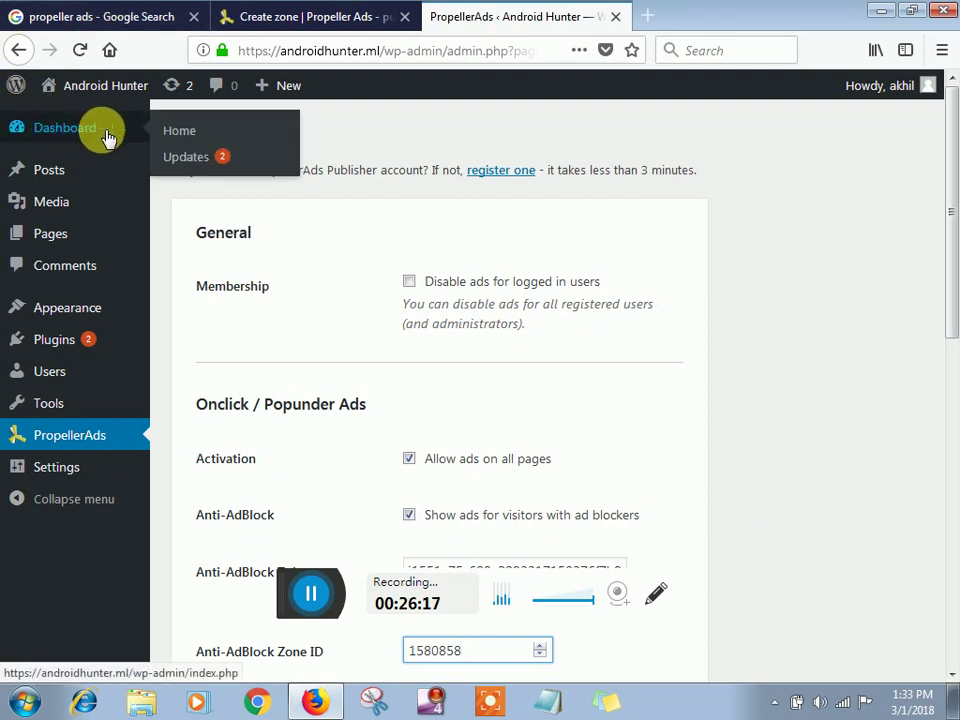
# Step: Open the WordPress dashboard home, look at the Push Notifications type in the PropellerAds new zone form, and return to the dashboard
pyautogui.click(188, 133)
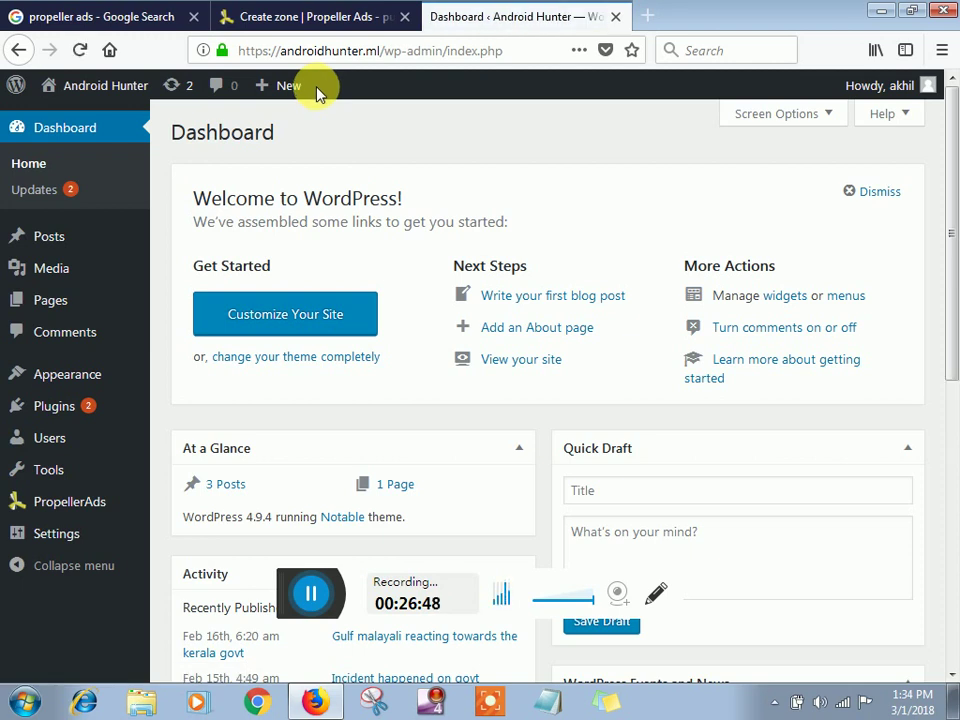
pyautogui.click(316, 18)
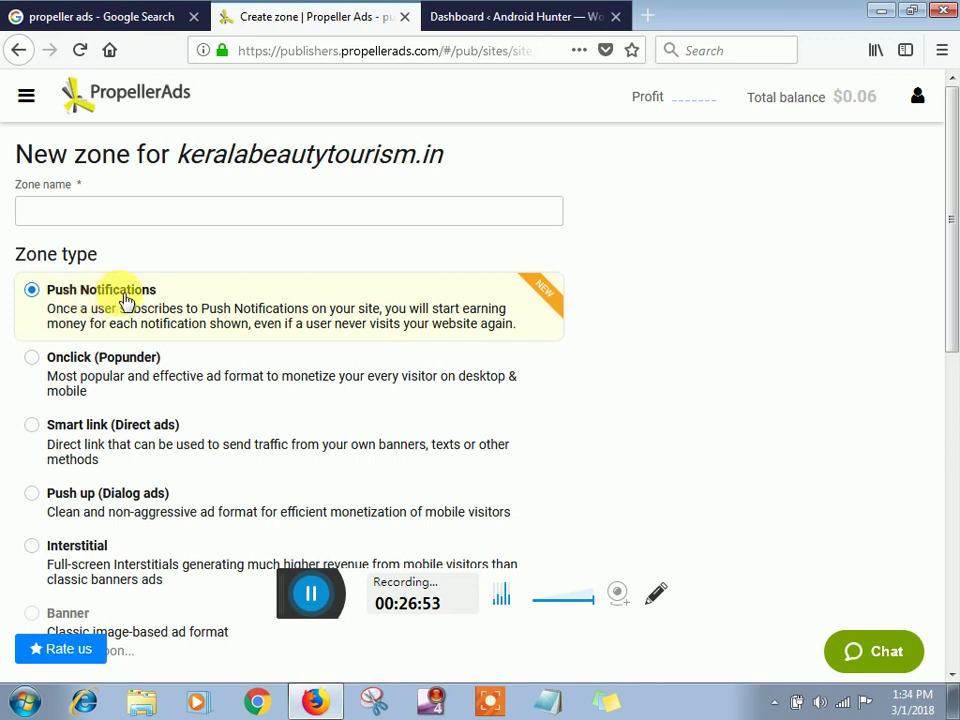
pyautogui.click(542, 16)
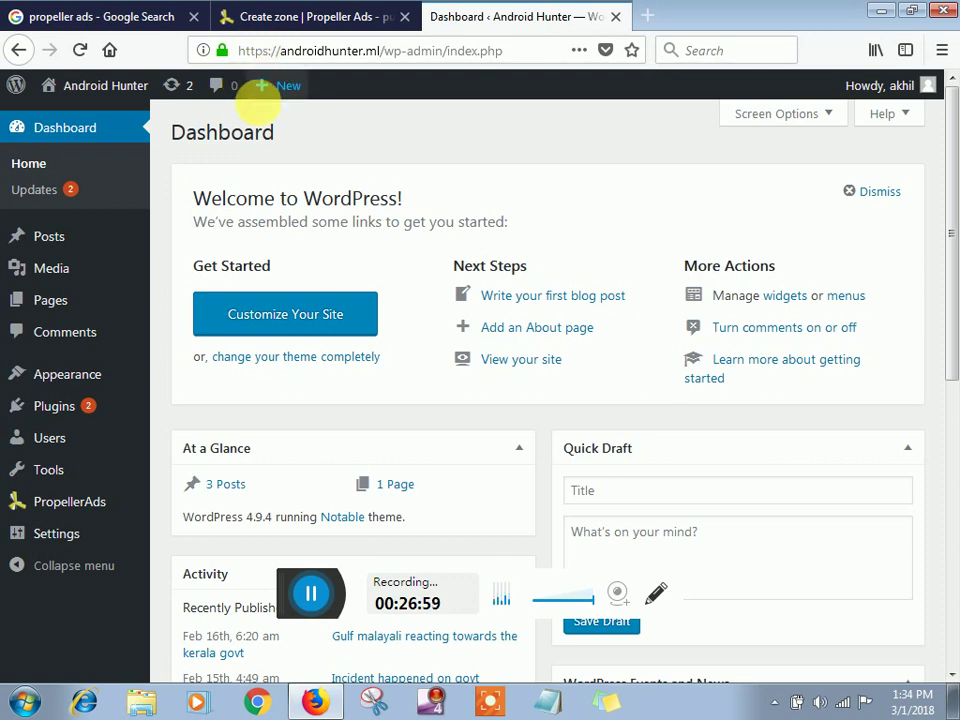
pyautogui.moveTo(262, 86)
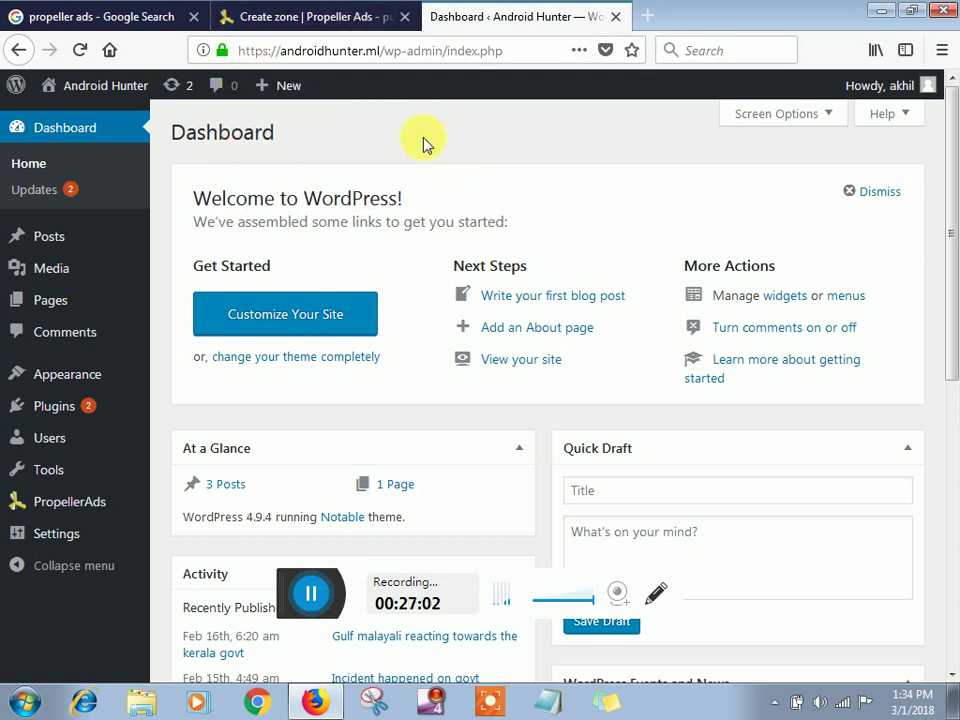
pyautogui.moveTo(264, 134); pyautogui.dragTo(310, 139)
pyautogui.click(293, 140)
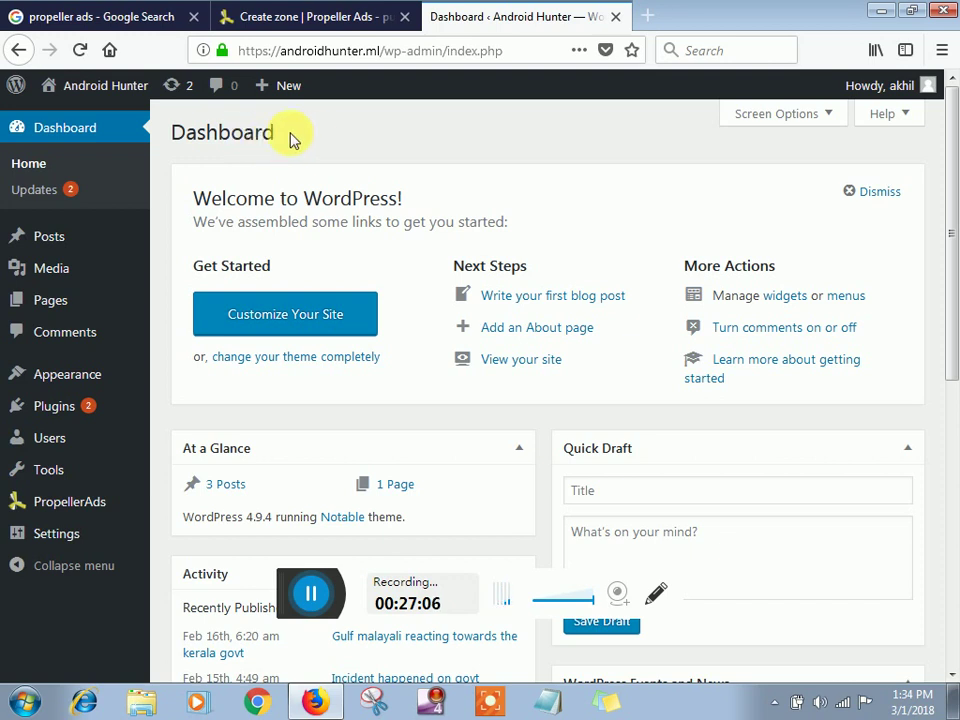
pyautogui.click(337, 20)
pyautogui.click(489, 17)
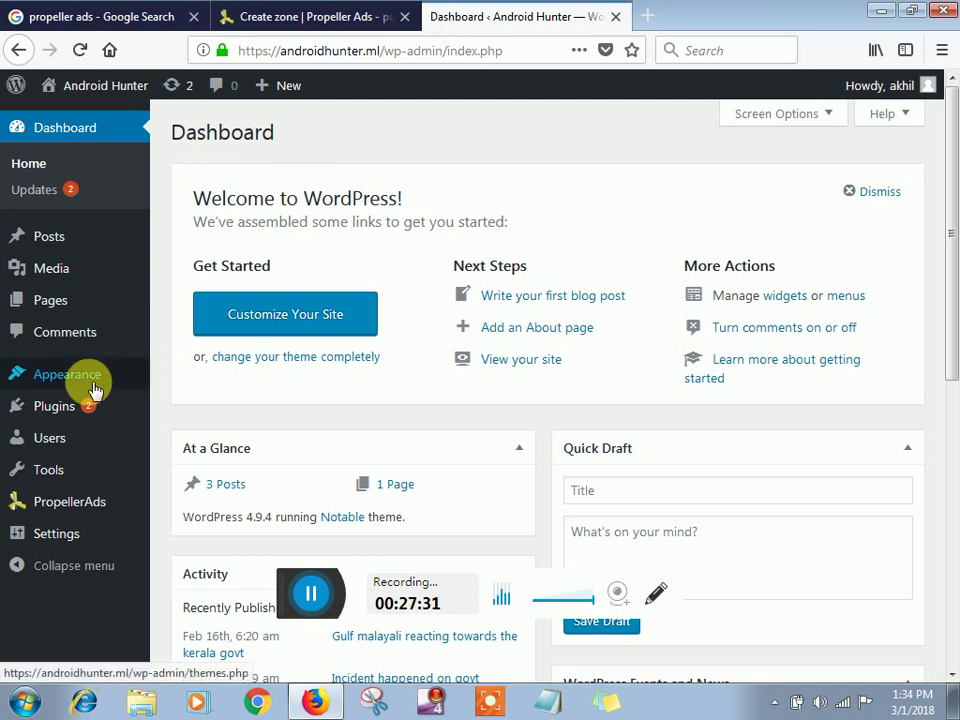
pyautogui.moveTo(95, 388)
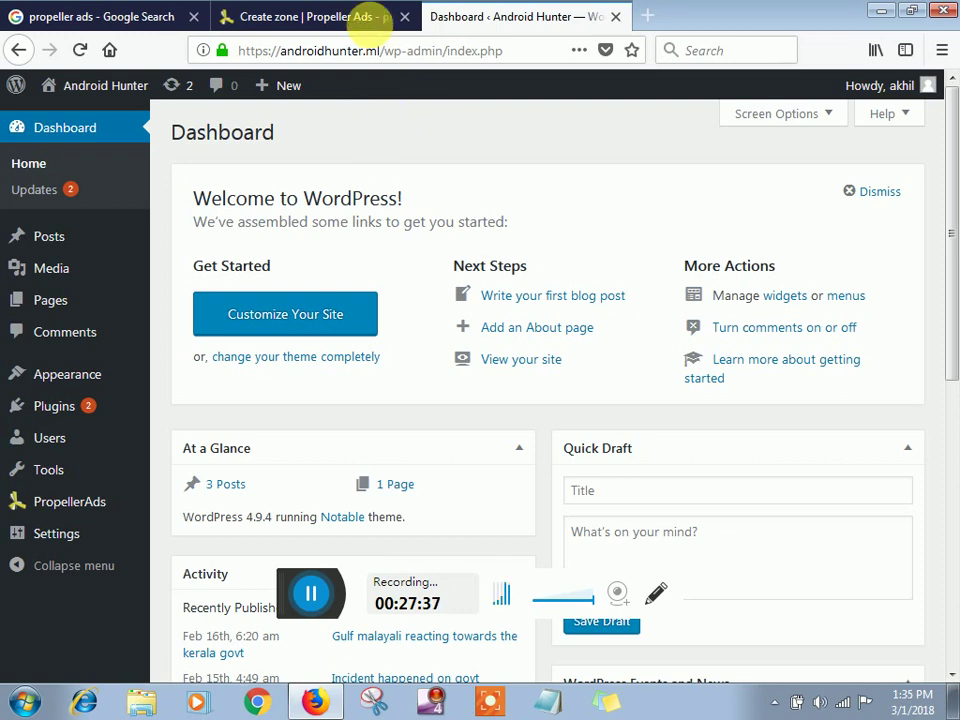
# Step: Switch to the PropellerAds publisher site and open the Statistics page with the navigation menu closed
pyautogui.click(370, 28)
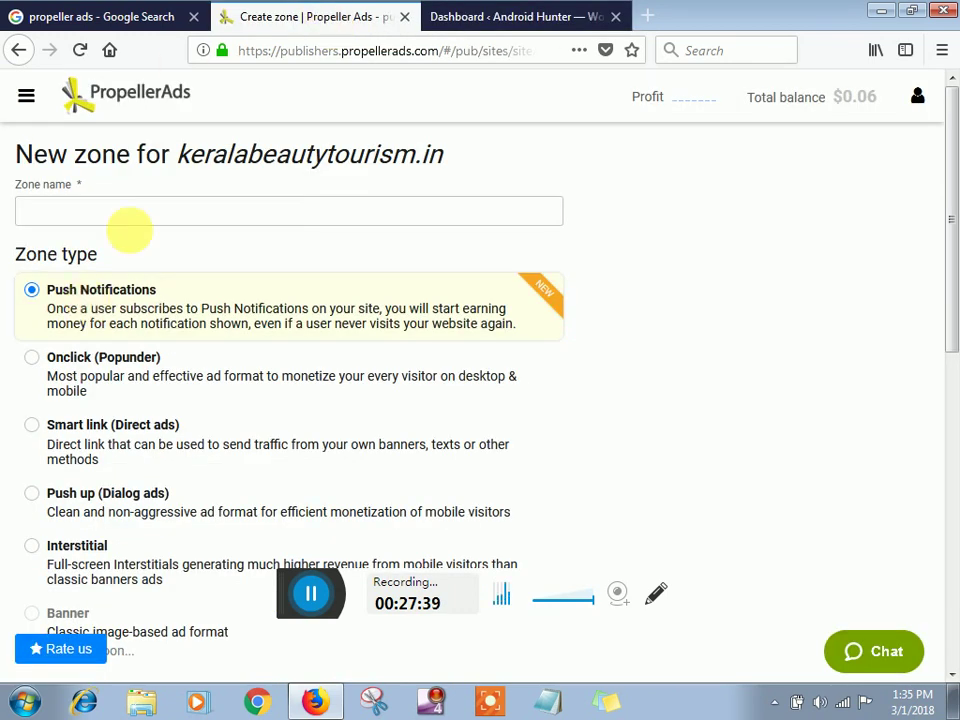
pyautogui.click(32, 108)
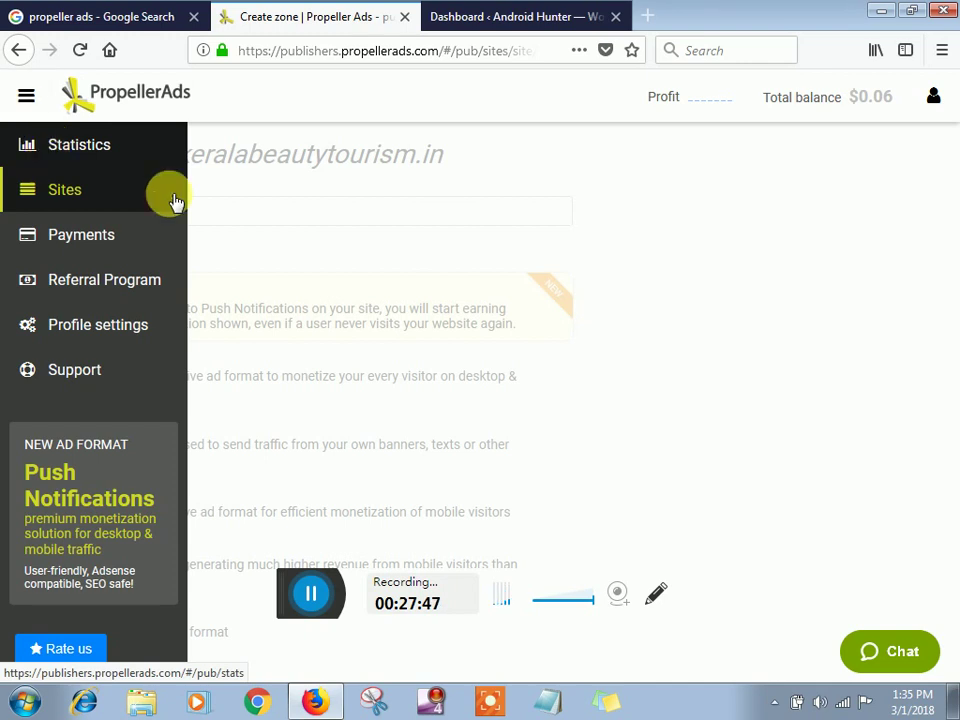
pyautogui.click(75, 190)
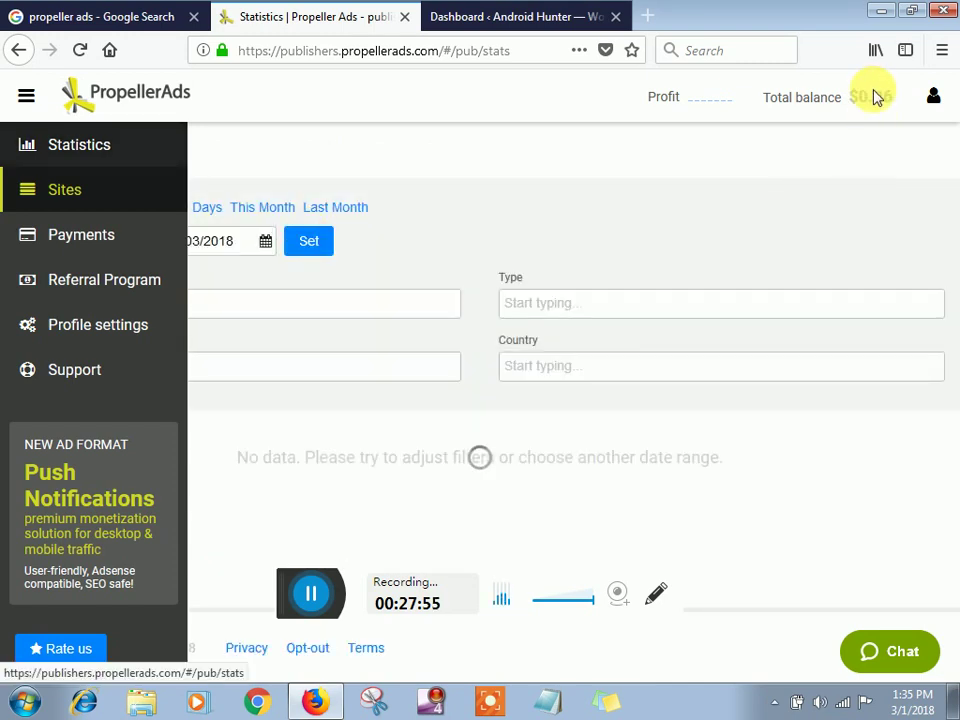
pyautogui.click(270, 143)
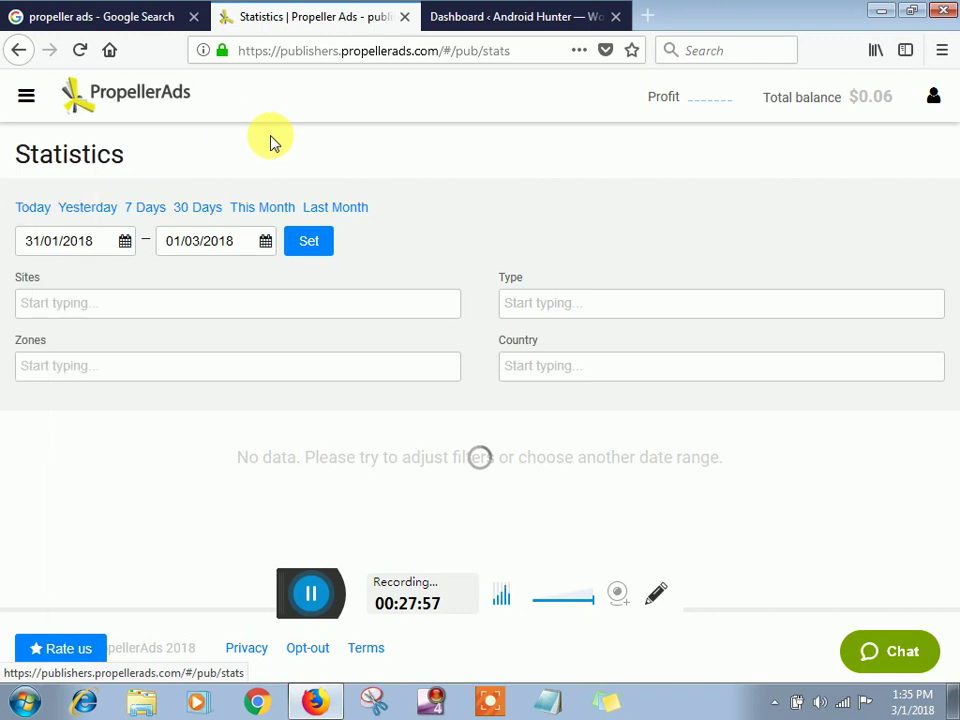